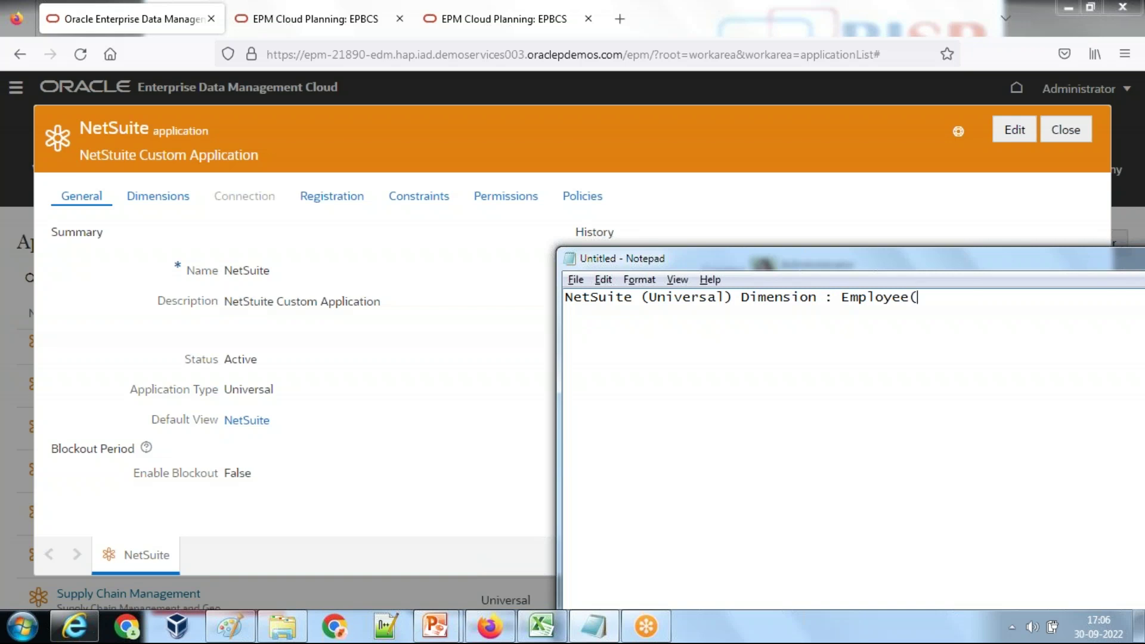
Step: Correct the NetSuite note's label so it reads Employee(Source) instead of Target
{"action": "type", "text": "Target"}
{"action": "key", "text": "BackSpace"}
{"action": "key", "text": "BackSpace"}
{"action": "key", "text": "BackSpace"}
{"action": "key", "text": "BackSpace"}
{"action": "key", "text": "BackSpace"}
{"action": "key", "text": "BackSpace"}
{"action": "type", "text": "Source"}
Step: Review the NetSuite application's Employee dimension details, then close them
{"action": "left_click", "coordinate": [174, 200]}
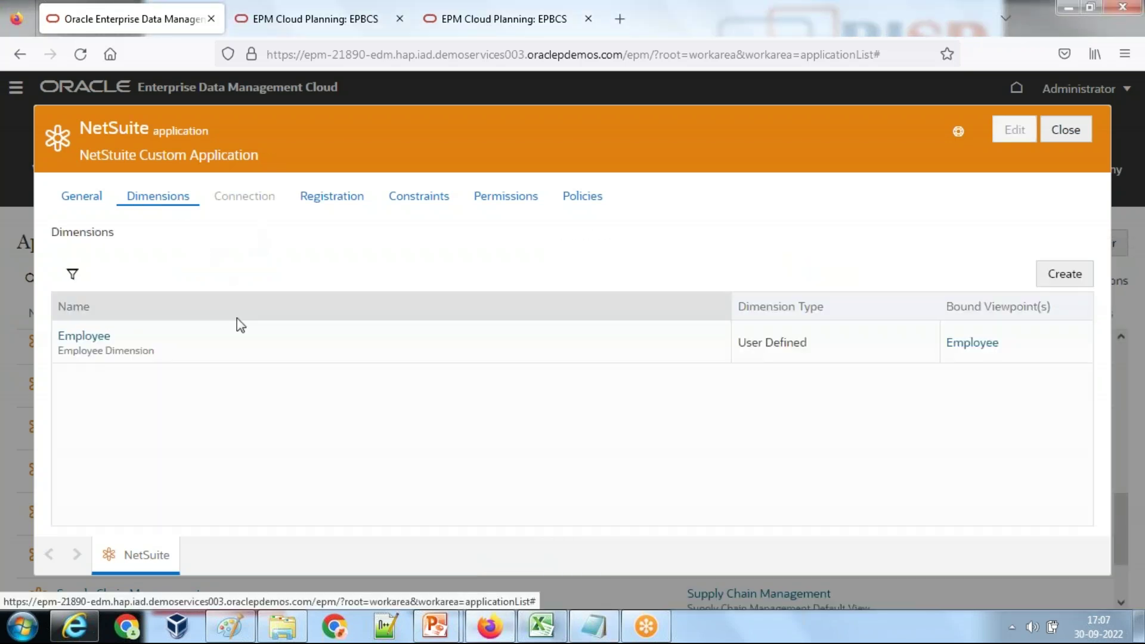
{"action": "left_click", "coordinate": [86, 336]}
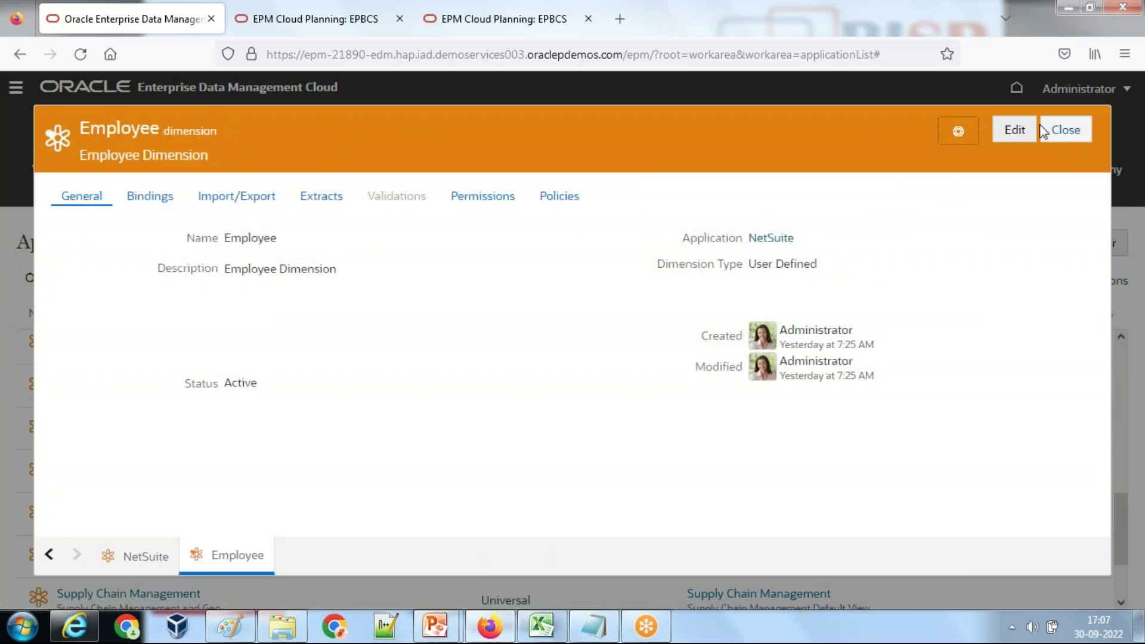
{"action": "left_click", "coordinate": [1072, 135]}
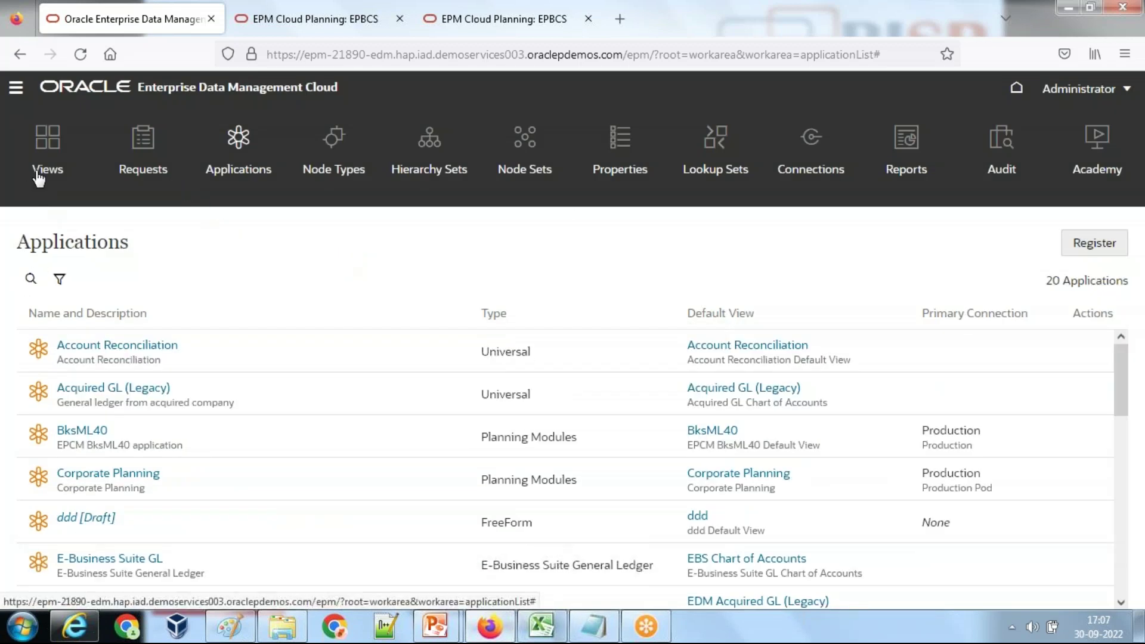
Step: Go to the Views list and scroll down to the NetSuite view
{"action": "left_click", "coordinate": [39, 174]}
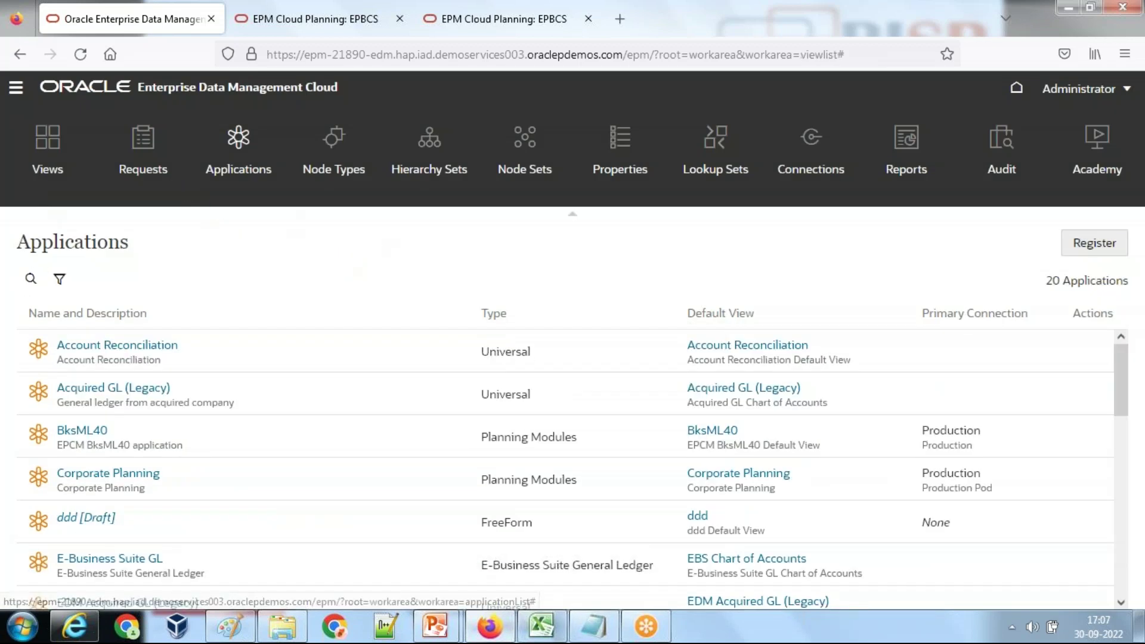
{"action": "scroll", "coordinate": [235, 449], "scroll_direction": "down", "scroll_amount": 6}
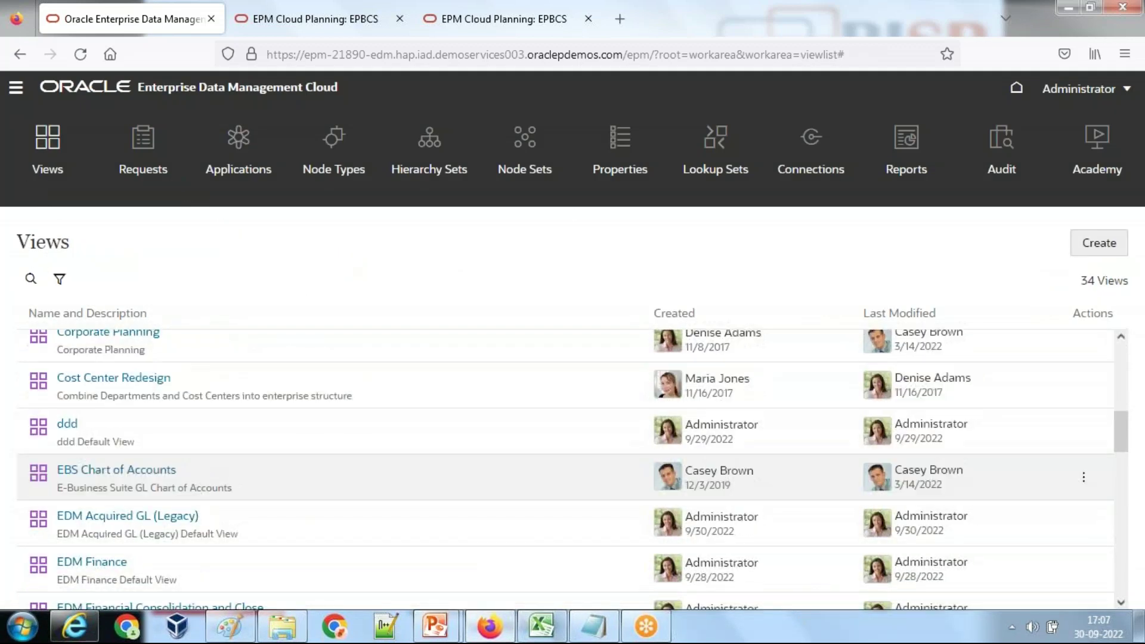
{"action": "scroll", "coordinate": [166, 487], "scroll_direction": "down", "scroll_amount": 10}
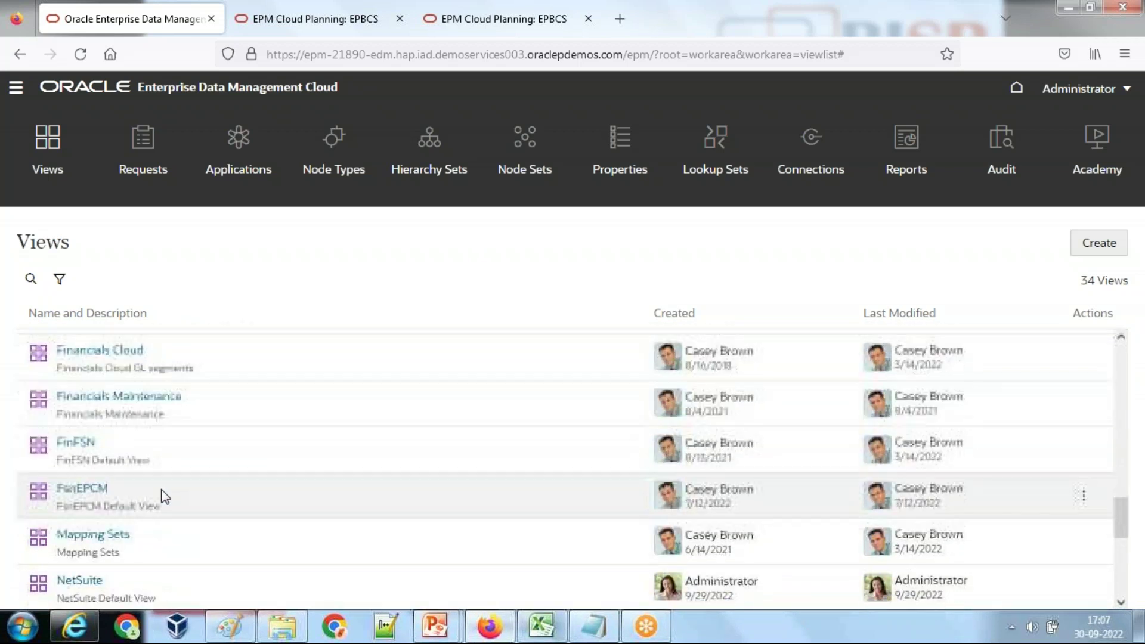
{"action": "scroll", "coordinate": [162, 496], "scroll_direction": "down", "scroll_amount": 2}
{"action": "left_click", "coordinate": [89, 499]}
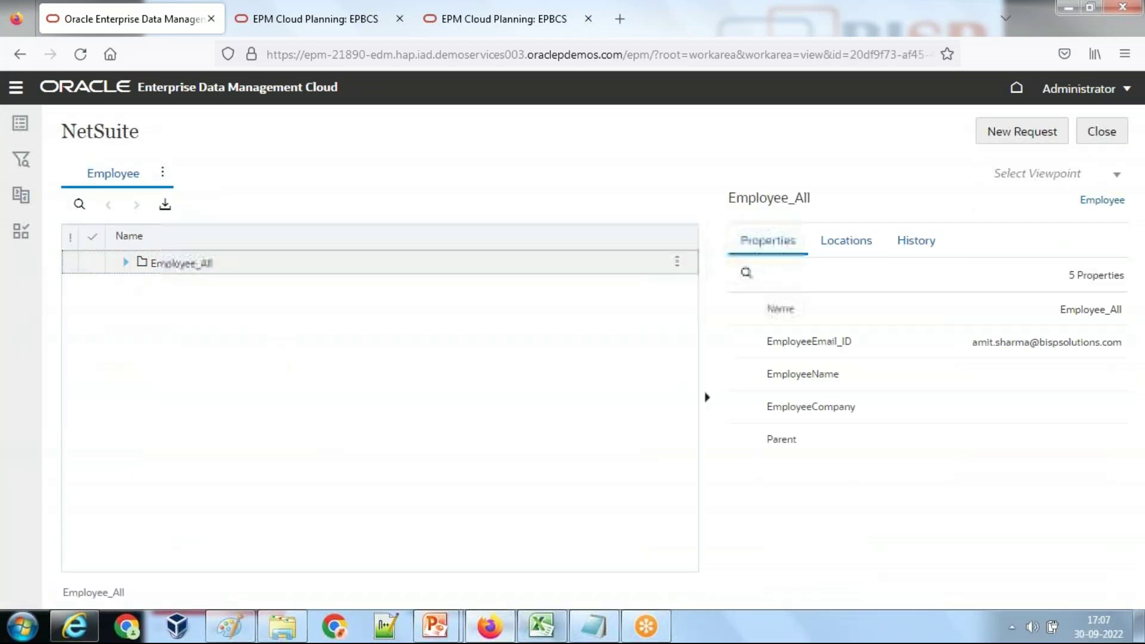
{"action": "left_click", "coordinate": [175, 286]}
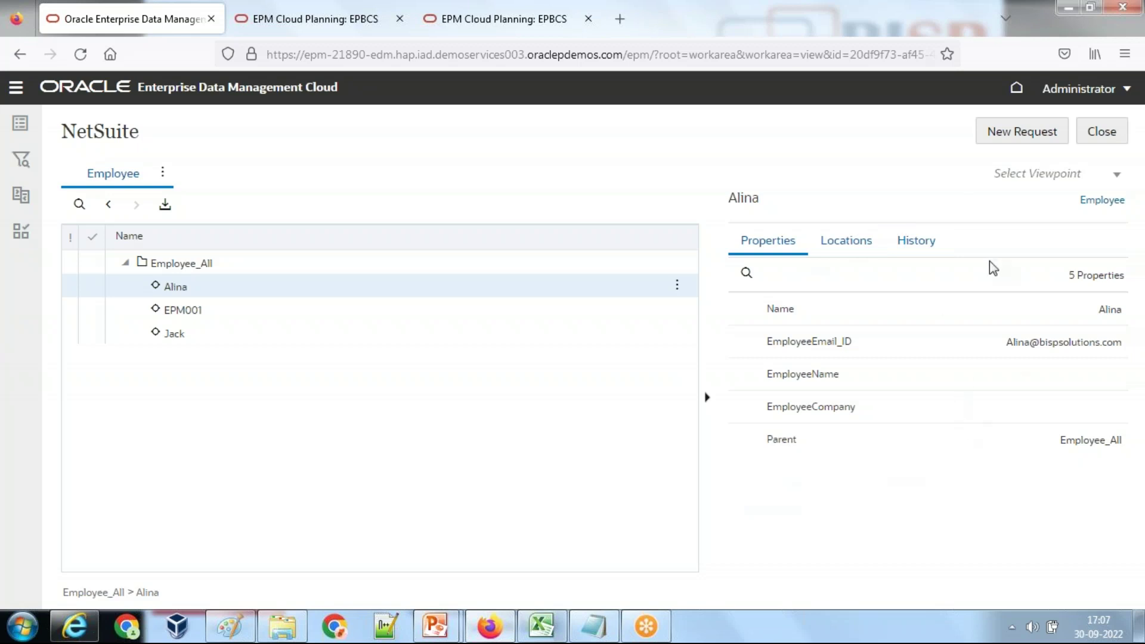
{"action": "left_click", "coordinate": [1100, 132]}
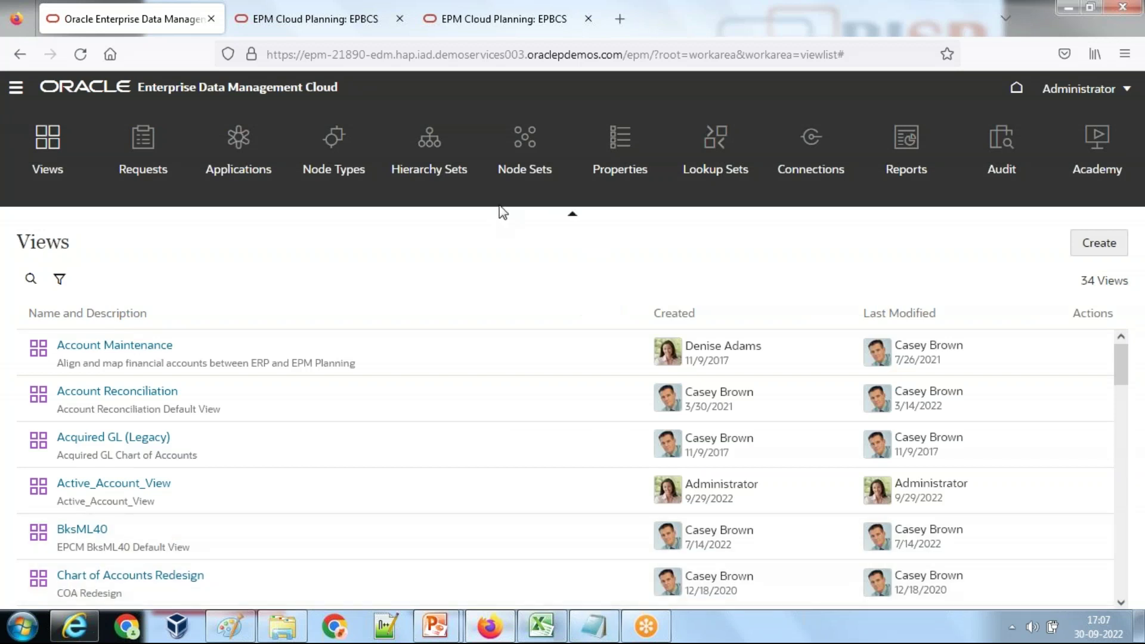
Step: Change Source to Target in the note and add the line 'Oracle Planning(PBCS) Dimension : Employee'
{"action": "left_click", "coordinate": [593, 626]}
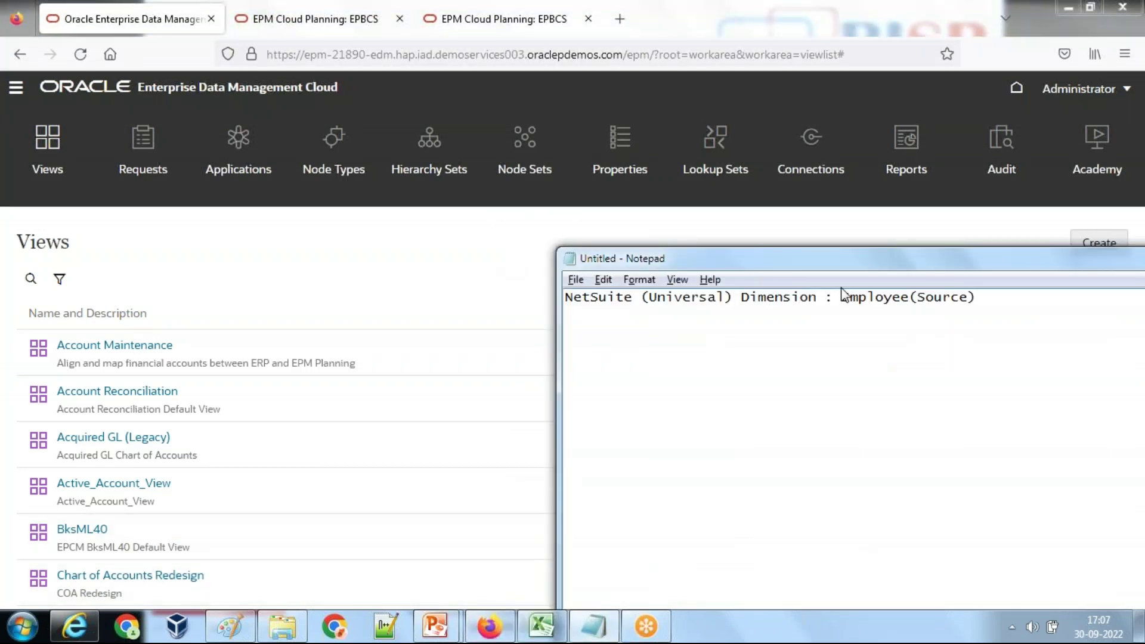
{"action": "left_click_drag", "start_coordinate": [968, 297], "coordinate": [919, 303]}
{"action": "type", "text": "Target"}
{"action": "left_click", "coordinate": [1062, 301]}
{"action": "key", "text": "Return"}
{"action": "type", "text": "Oracle Pla"}
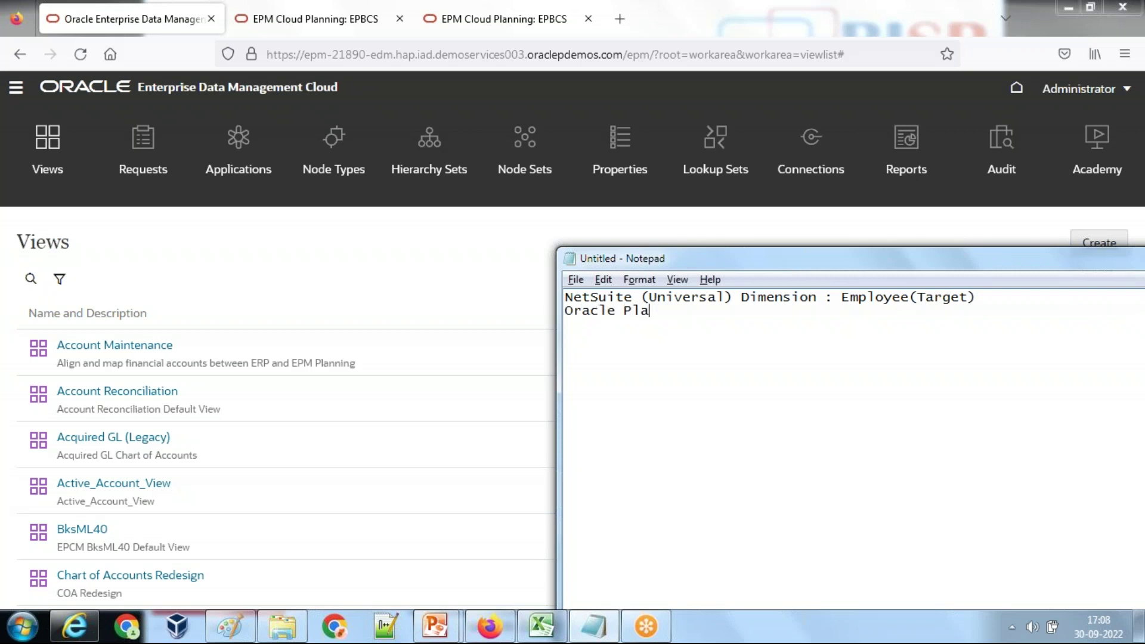
{"action": "type", "text": "nning(PBCS) Dimension "}
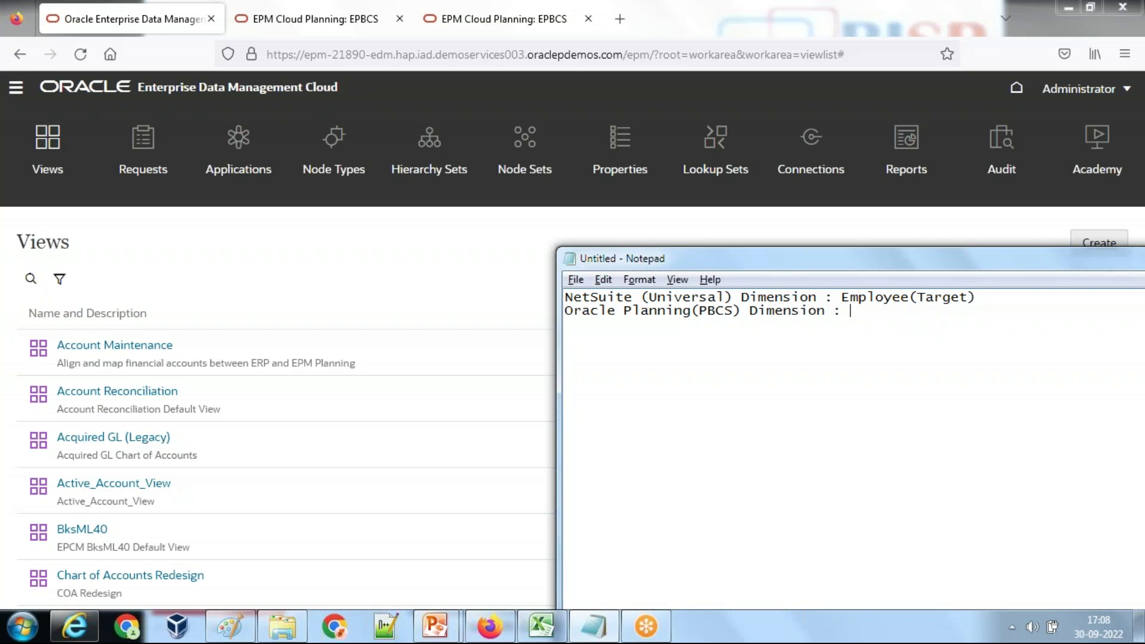
{"action": "type", "text": ": Employee"}
{"action": "left_click", "coordinate": [396, 307]}
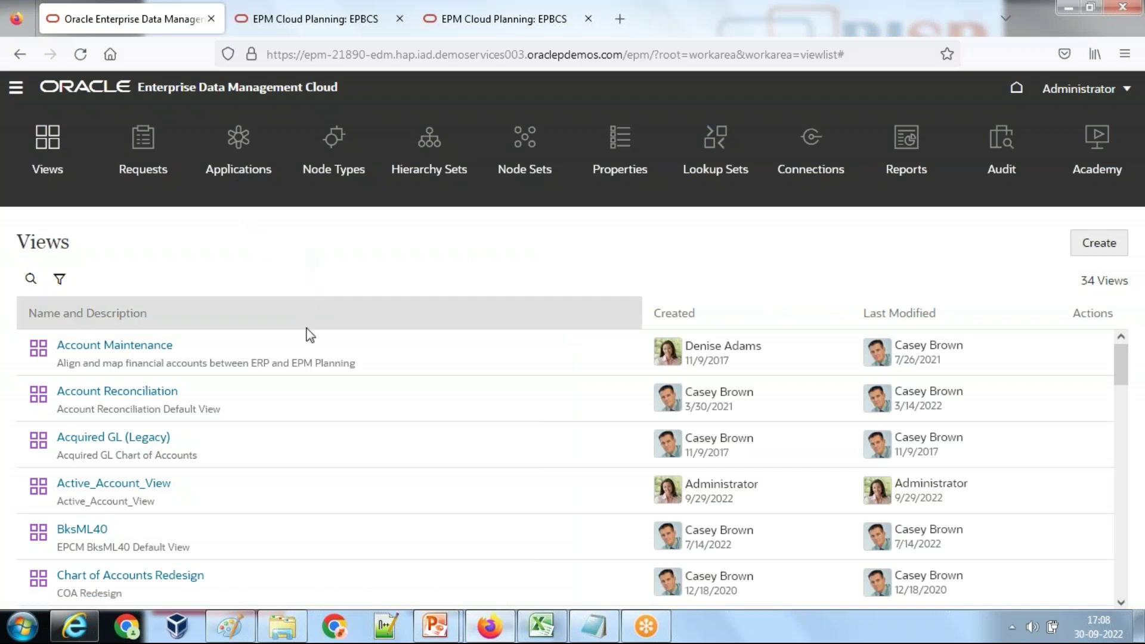
Step: In Corporate Planning's Employee dimension, expand EmployeeAll and view EPM012's properties down to EmployeeEmail_ID
{"action": "scroll", "coordinate": [301, 401], "scroll_direction": "down", "scroll_amount": 5}
{"action": "left_click", "coordinate": [149, 429]}
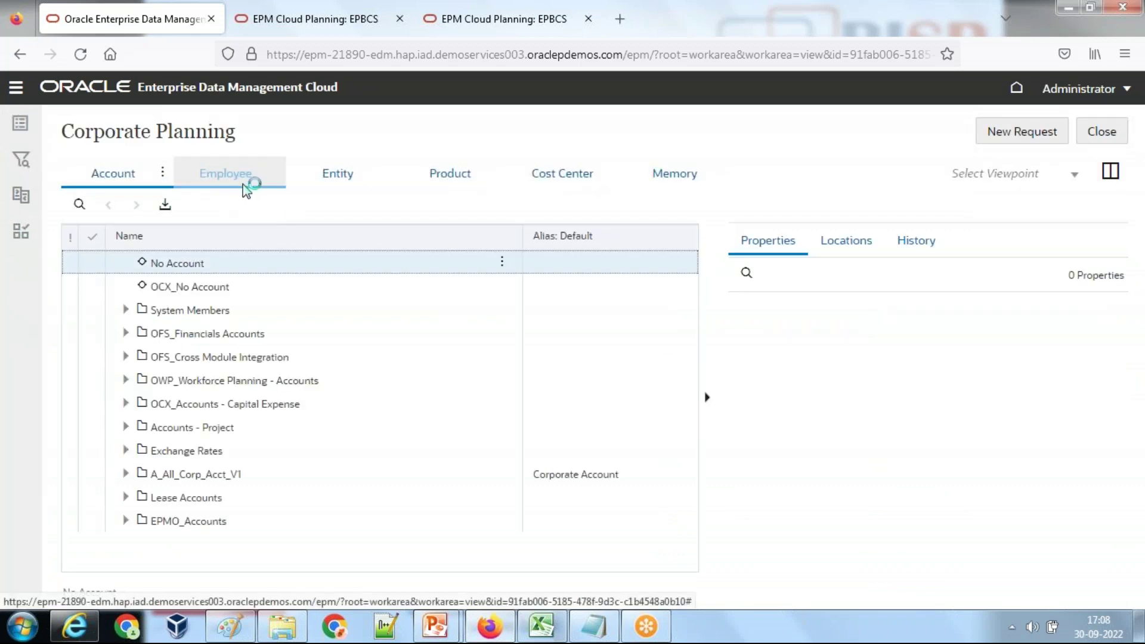
{"action": "left_click", "coordinate": [226, 176]}
{"action": "left_click", "coordinate": [127, 264]}
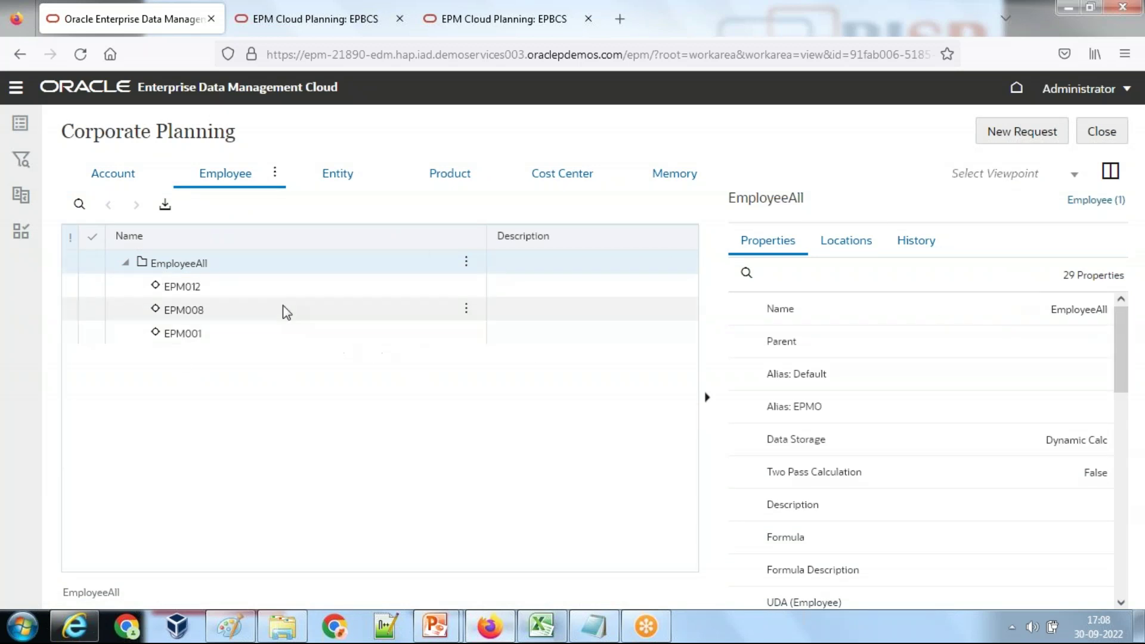
{"action": "left_click", "coordinate": [263, 287]}
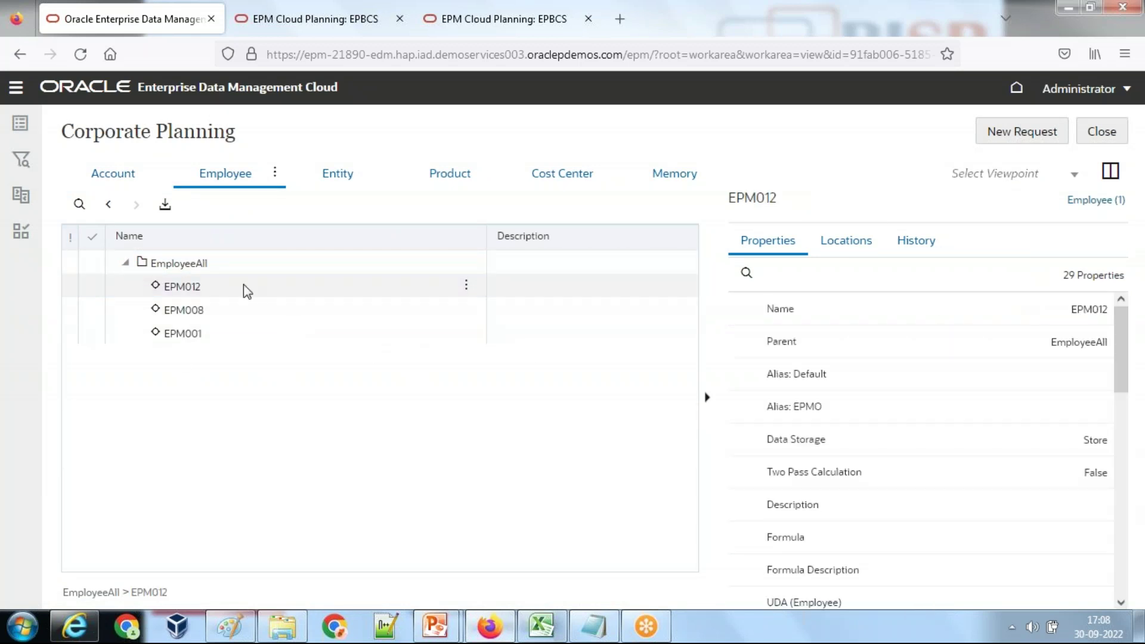
{"action": "left_click_drag", "start_coordinate": [1117, 303], "coordinate": [1130, 554]}
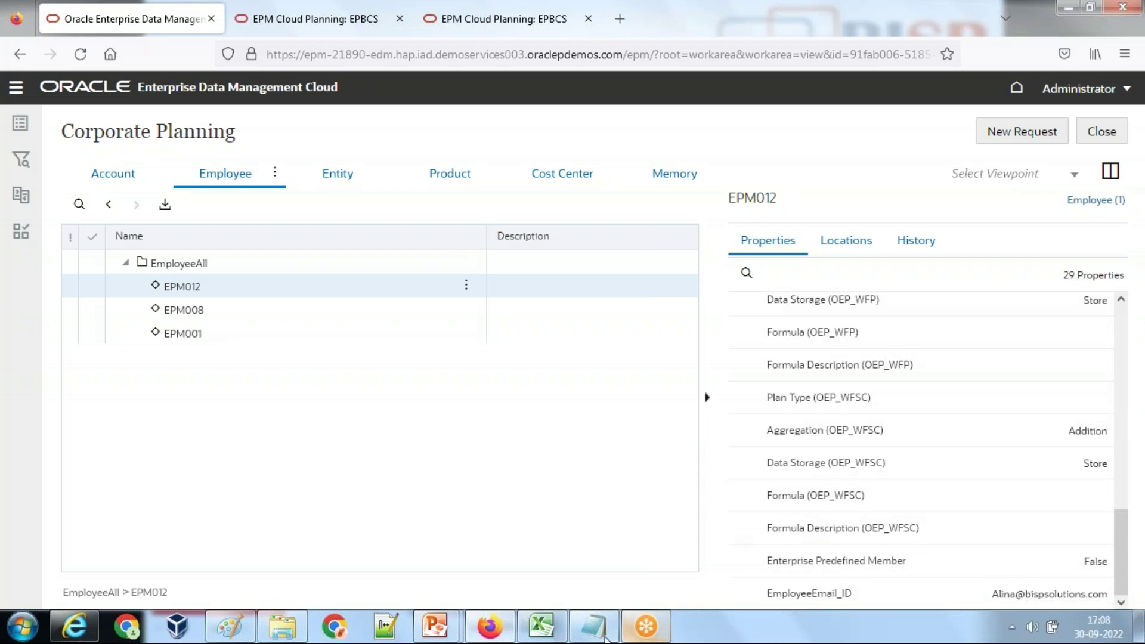
Step: Finish Employee(Source), add an 'Employee EmailID' line with an employee's email marked (Source), and begin 'Employee Name'
{"action": "left_click", "coordinate": [590, 627]}
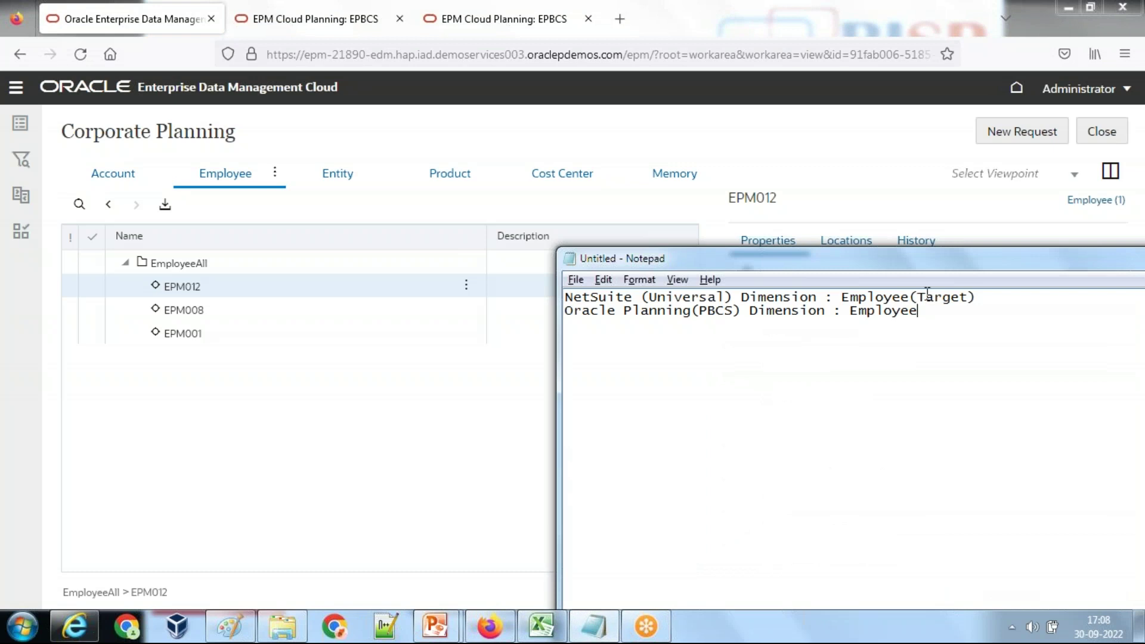
{"action": "type", "text": "ource)  Emplo"}
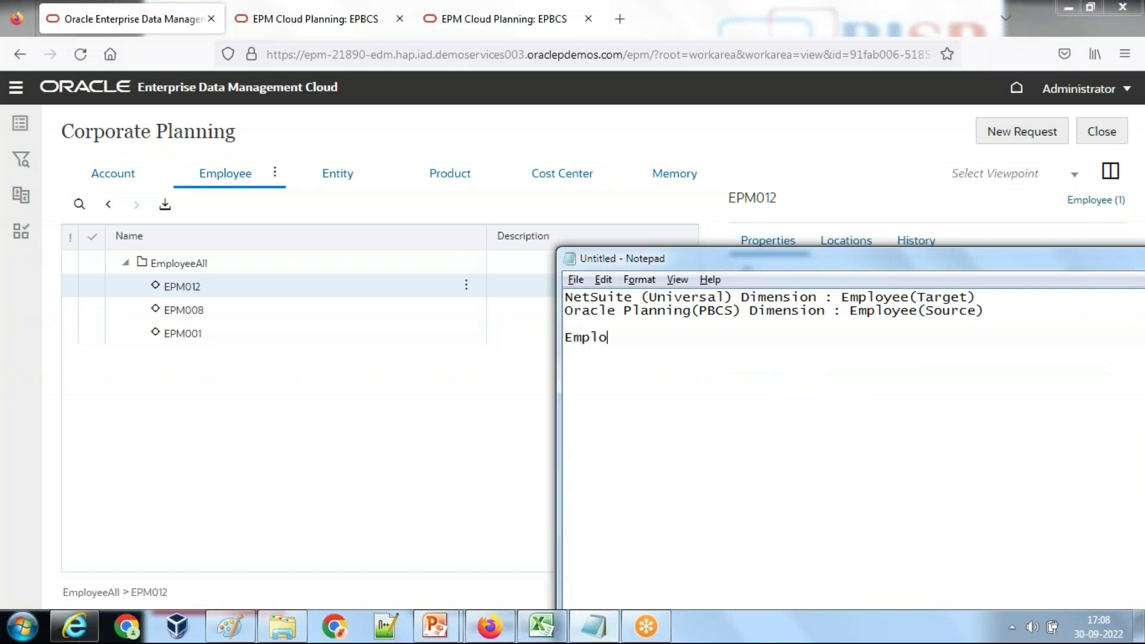
{"action": "type", "text": "yee Empl"}
{"action": "key", "text": "BackSpace"}
{"action": "key", "text": "BackSpace"}
{"action": "key", "text": "BackSpace"}
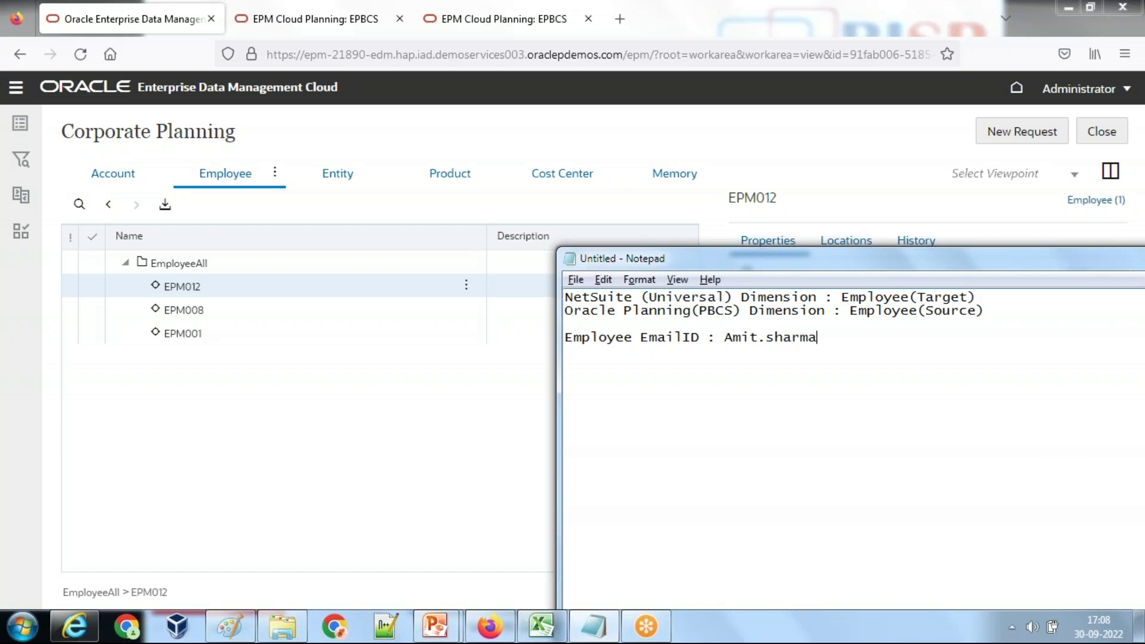
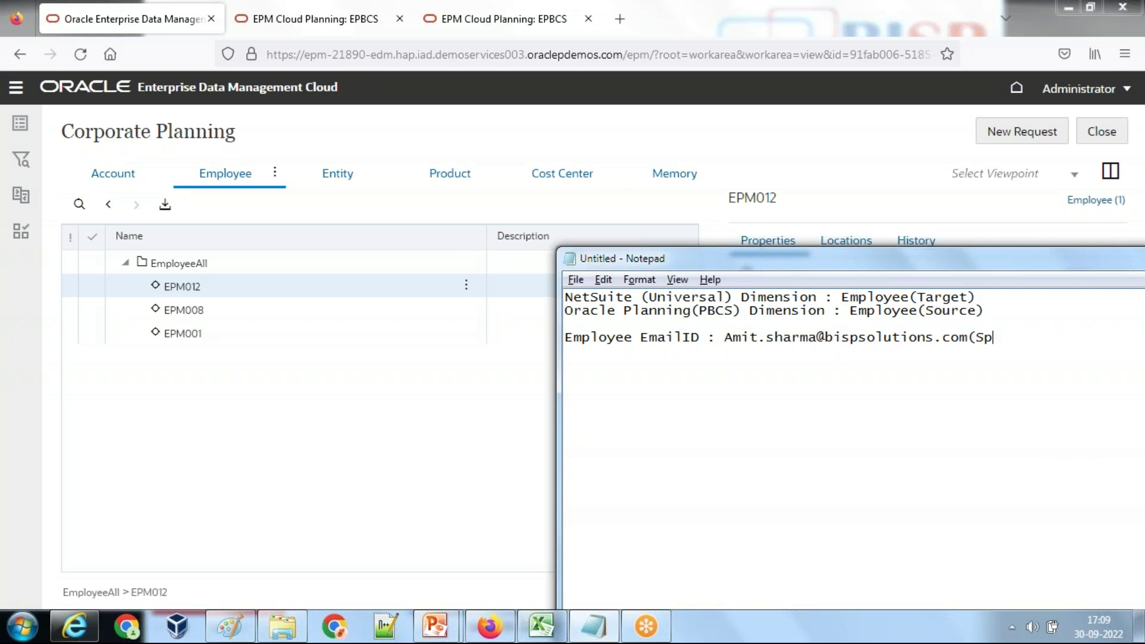
{"action": "type", "text": "ource"}
{"action": "key", "text": "Return"}
{"action": "type", "text": "Employee Name"}
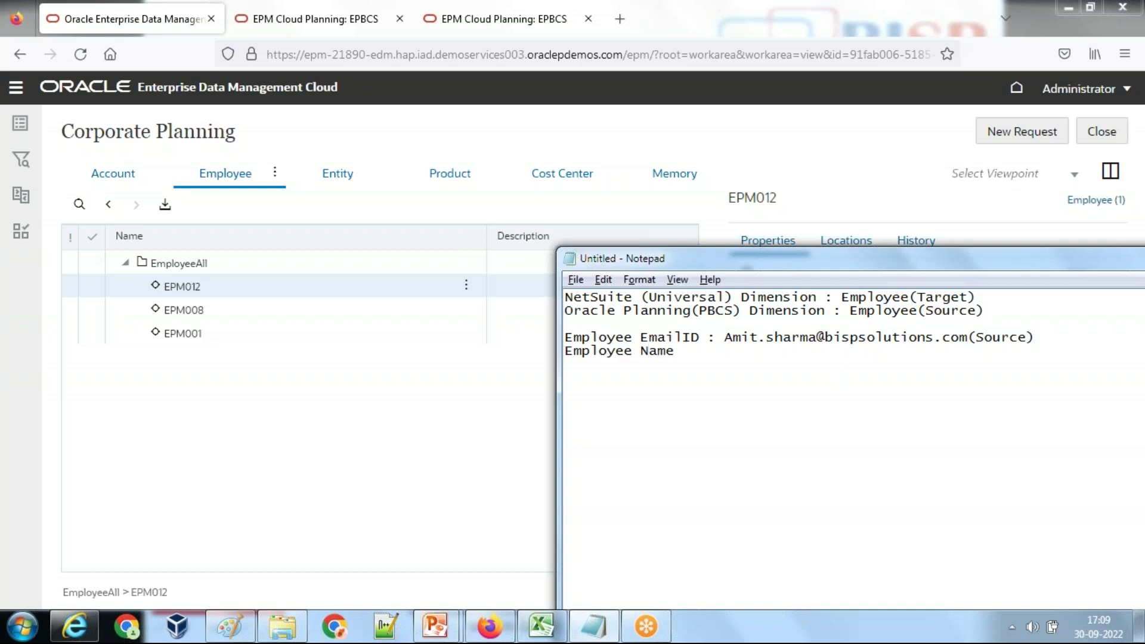
Step: Add a Target Application line defining Employee Name as Substring(EMail_ID,0,Position of @)
{"action": "key", "text": "Return"}
{"action": "key", "text": "Up"}
{"action": "type", "text": "Target"}
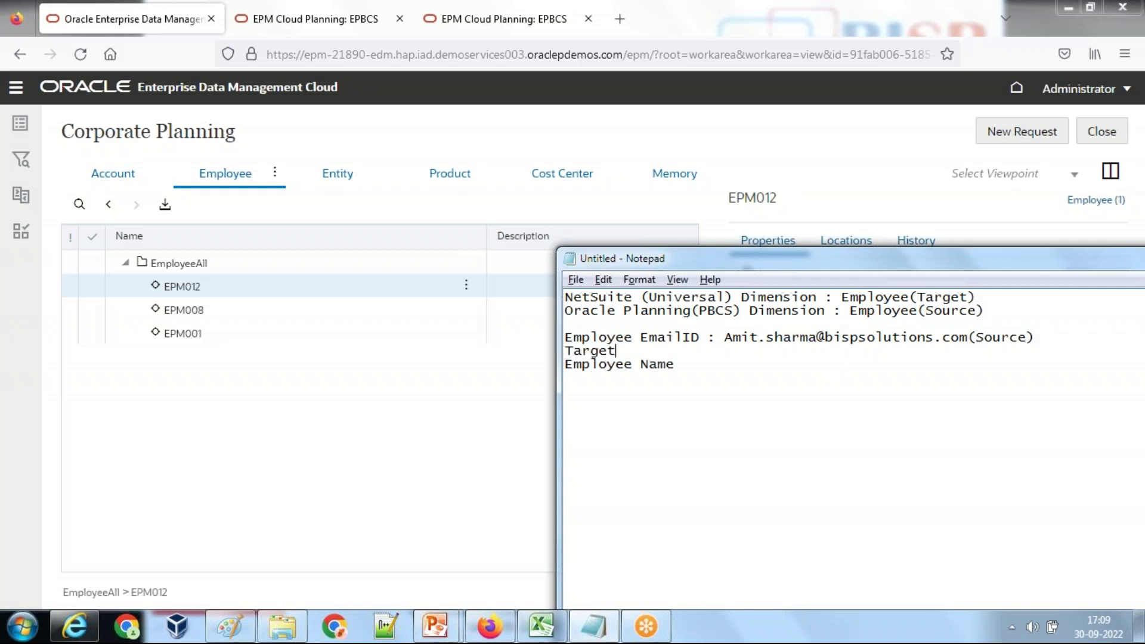
{"action": "type", "text": " Application Employee Name "}
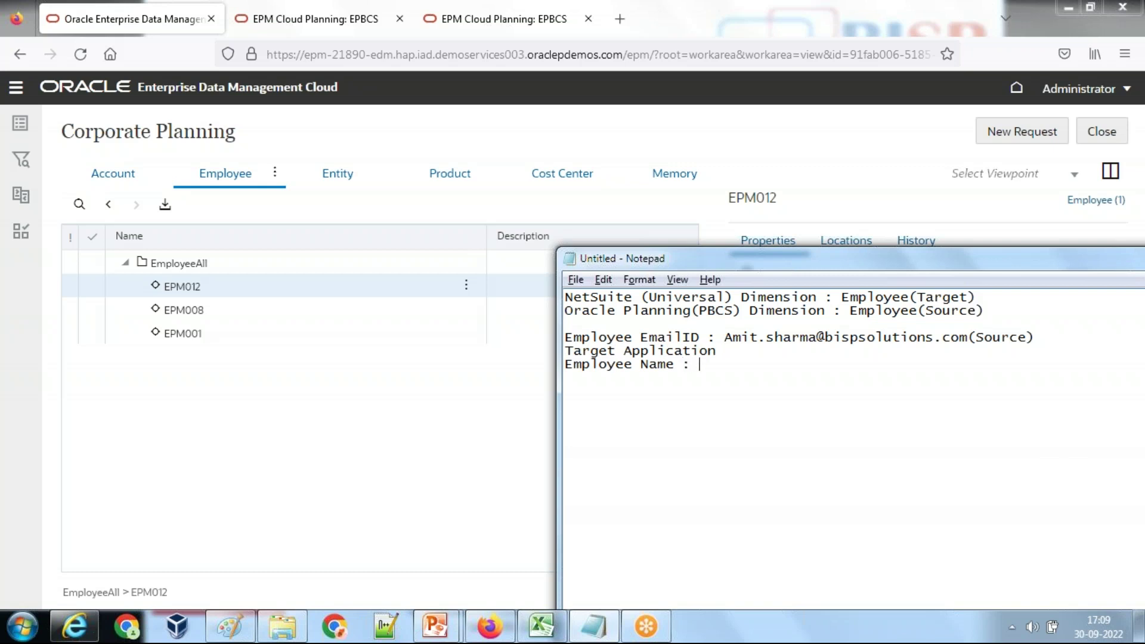
{"action": "type", "text": ": Substring(Emploue"}
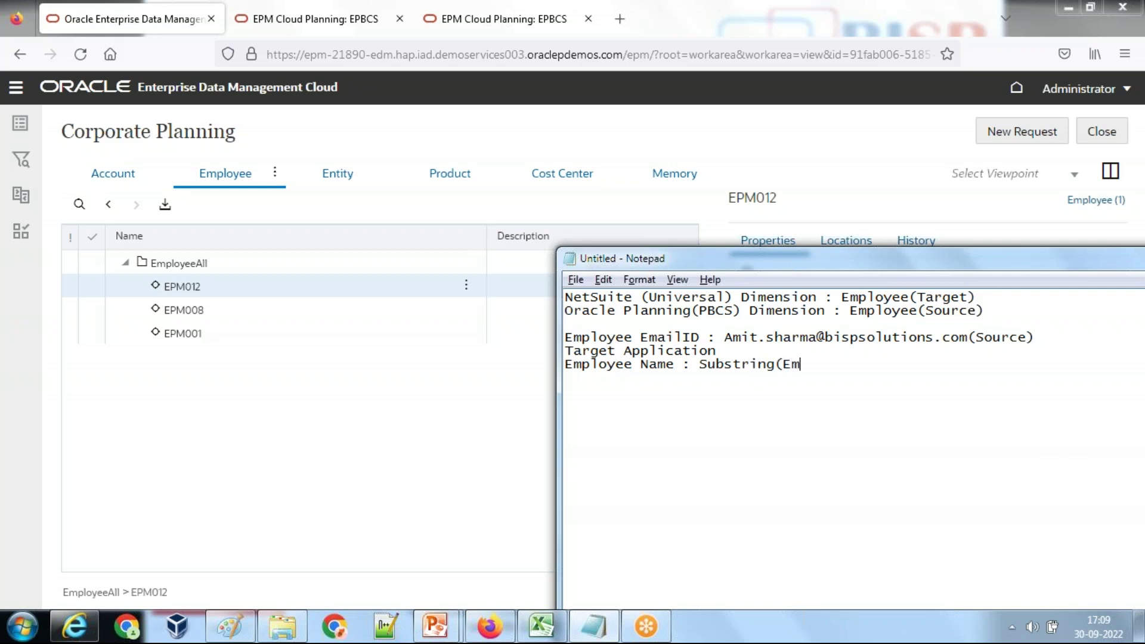
{"action": "key", "text": "BackSpace"}
{"action": "key", "text": "BackSpace"}
{"action": "key", "text": "BackSpace"}
{"action": "key", "text": "BackSpace"}
{"action": "key", "text": "BackSpace"}
{"action": "type", "text": "Mail_ID,0,Positionof"}
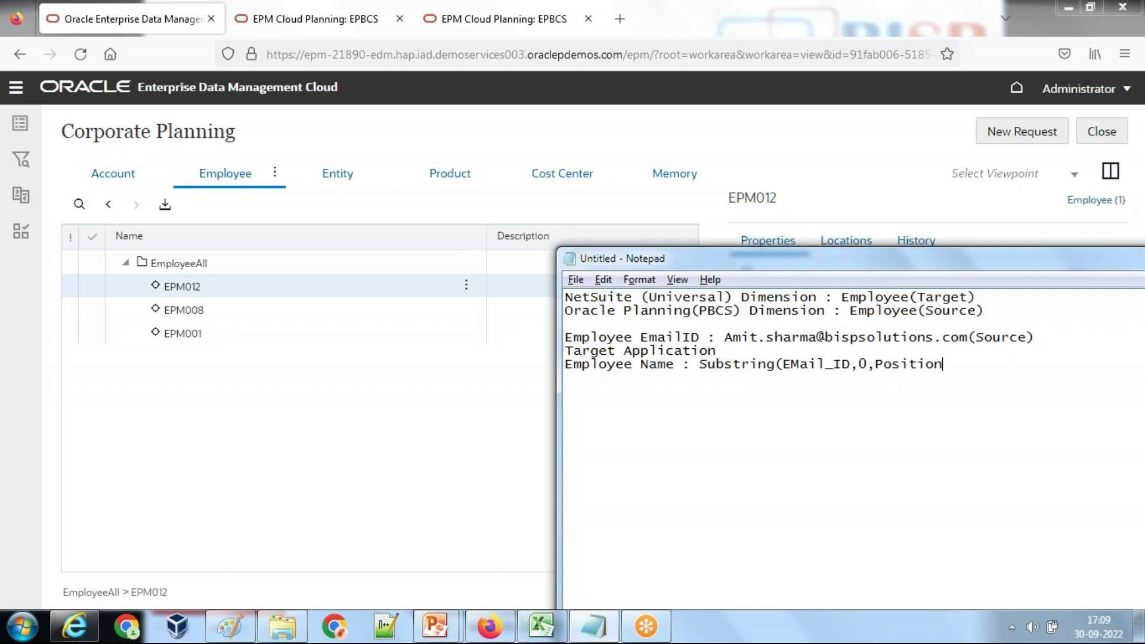
{"action": "key", "text": "BackSpace"}
{"action": "key", "text": "BackSpace"}
{"action": "type", "text": "of @)"}
Step: Append '=>' with the name part copied from the email, then start a 'Company Name' line
{"action": "left_click_drag", "start_coordinate": [819, 345], "coordinate": [727, 341]}
{"action": "key", "text": "ctrl+c"}
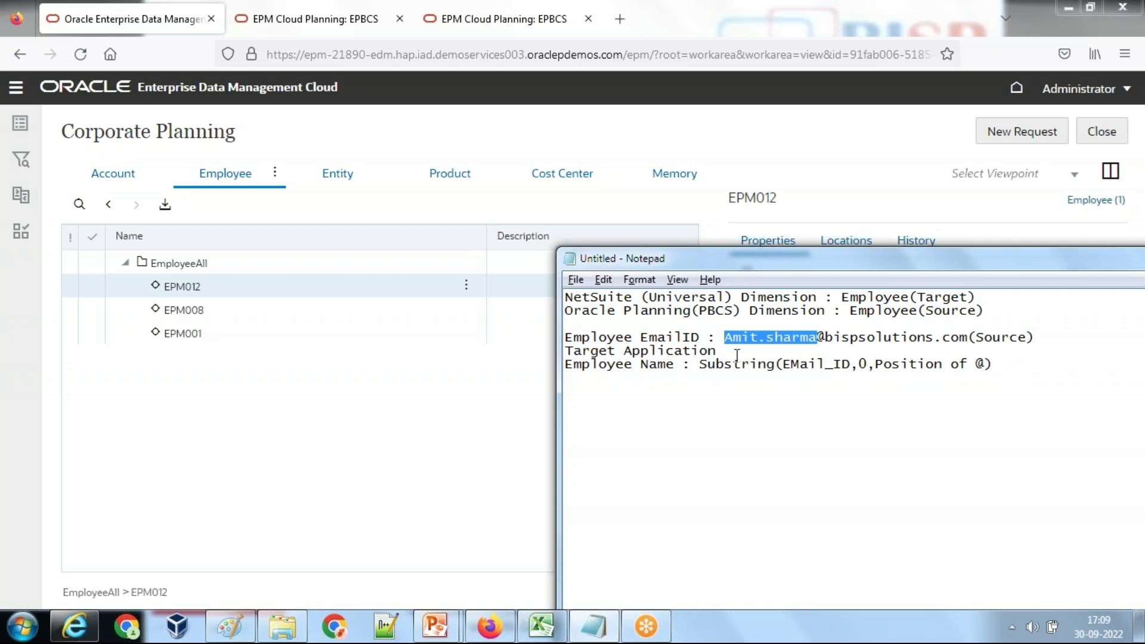
{"action": "left_click", "coordinate": [1078, 360]}
{"action": "type", "text": "=?"}
{"action": "key", "text": "BackSpace"}
{"action": "type", "text": ">"}
{"action": "key", "text": "ctrl+v"}
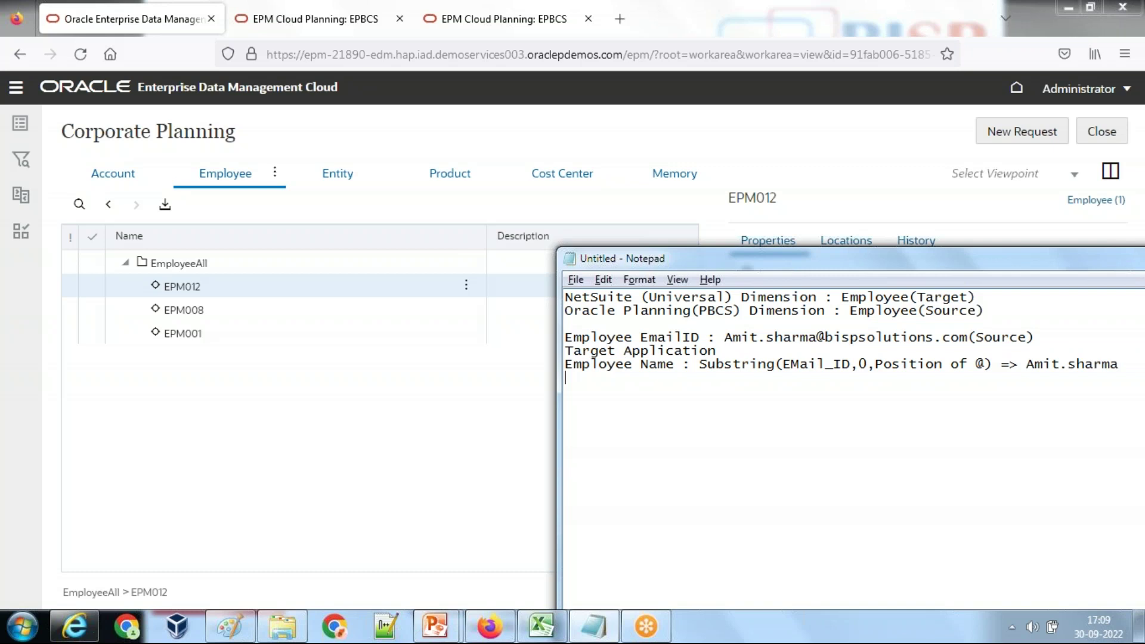
{"action": "type", "text": "Company Name :"}
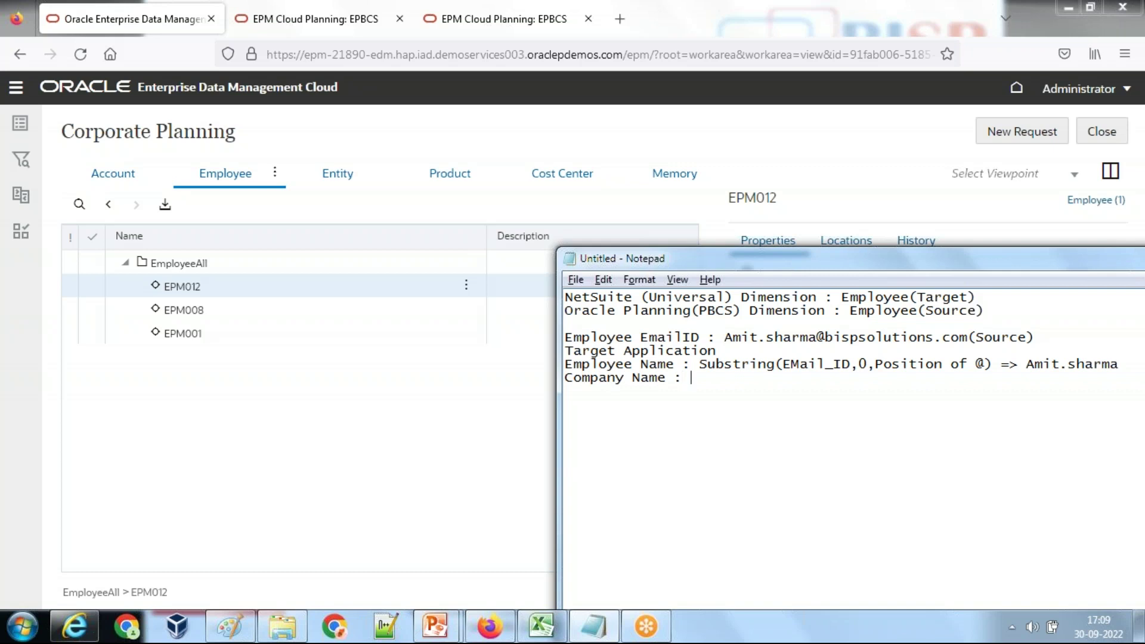
Step: Write the Company Name formula as Substring(EMail_ID,IndexOf(@)+1,Lenght of the String) => Company
{"action": "left_click_drag", "start_coordinate": [699, 363], "coordinate": [1018, 364]}
{"action": "key", "text": "ctrl+c"}
{"action": "left_click", "coordinate": [690, 377]}
{"action": "key", "text": "ctrl+v"}
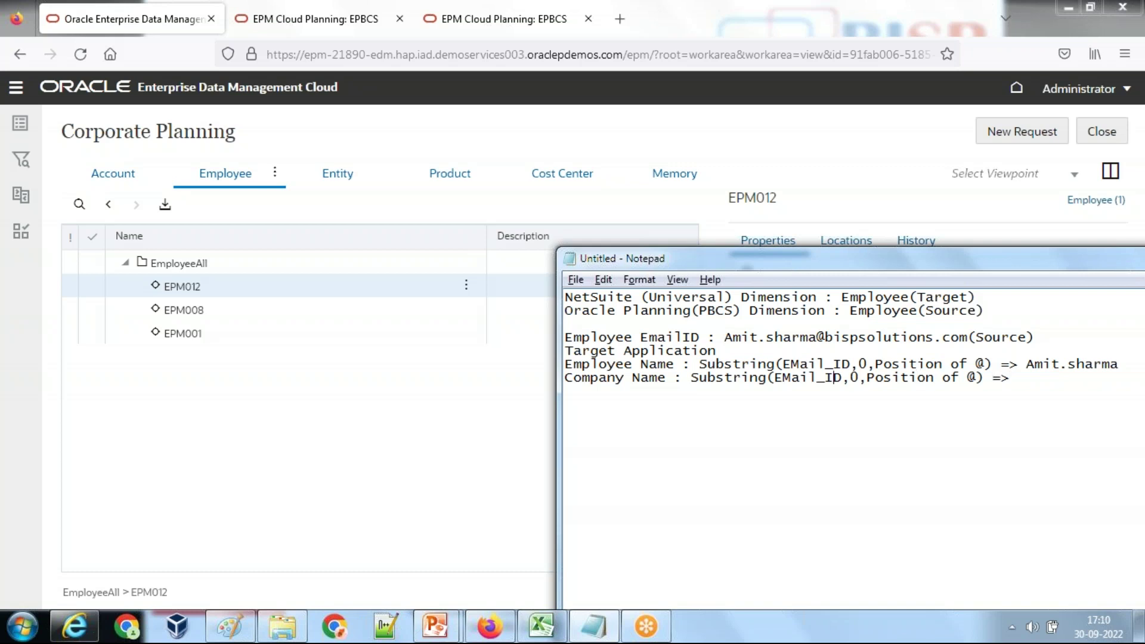
{"action": "left_click_drag", "start_coordinate": [866, 377], "coordinate": [859, 378]}
{"action": "key", "text": "BackSpace"}
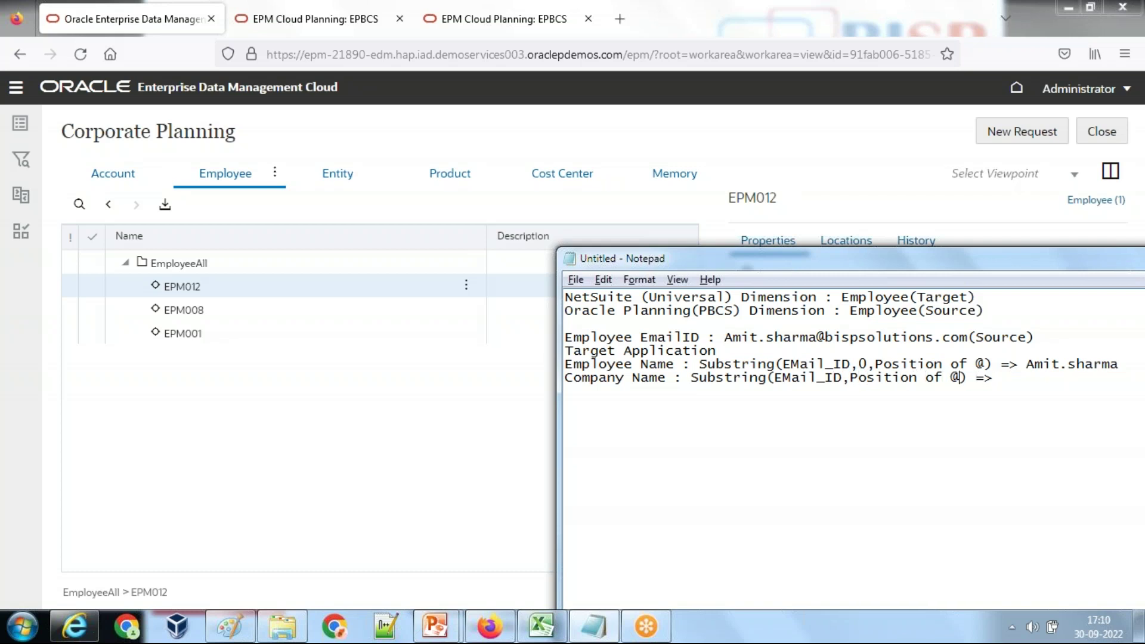
{"action": "left_click_drag", "start_coordinate": [951, 377], "coordinate": [849, 377]}
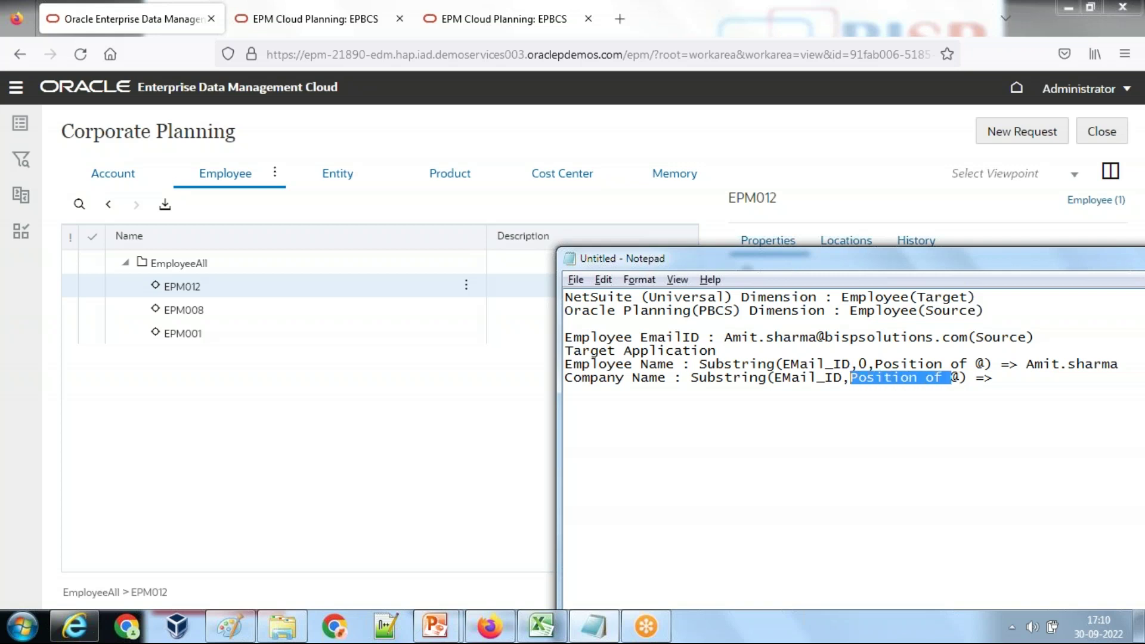
{"action": "type", "text": "IndexOf(@"}
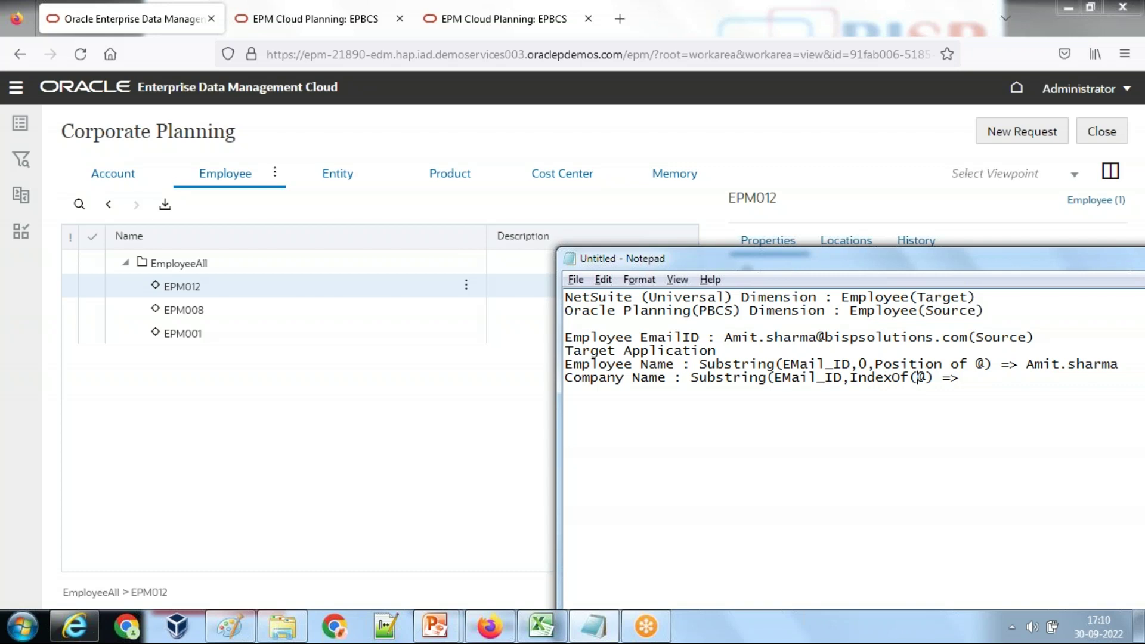
{"action": "type", "text": ")"}
{"action": "type", "text": ","}
{"action": "type", "text": "+1"}
{"action": "type", "text": "Lenght"}
{"action": "type", "text": " of the String"}
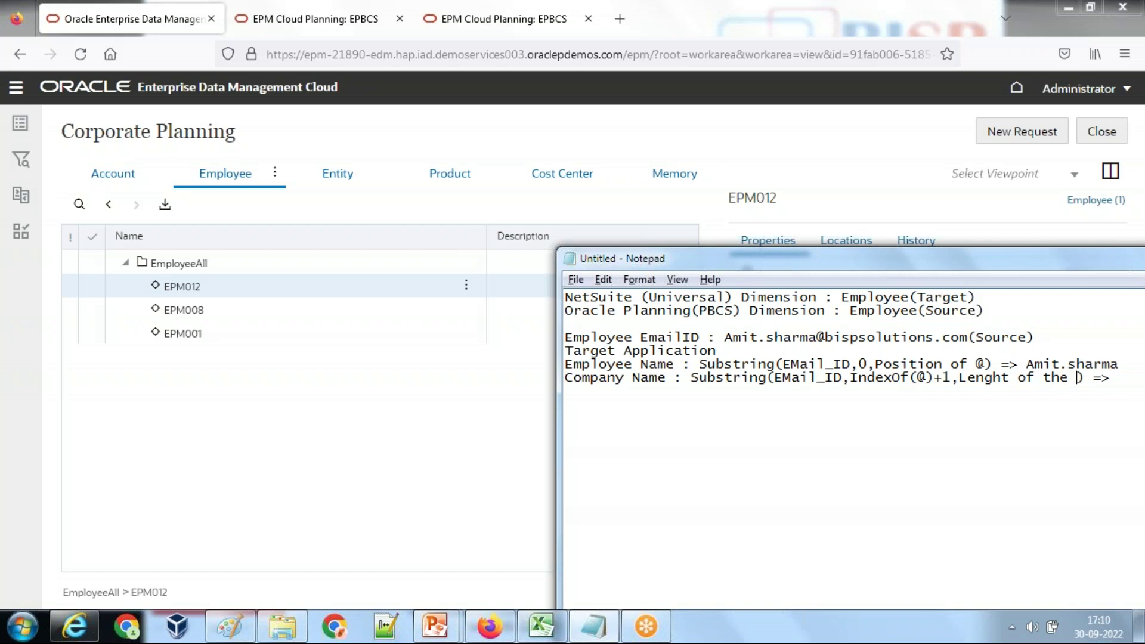
{"action": "left_click_drag", "start_coordinate": [881, 267], "coordinate": [664, 301]}
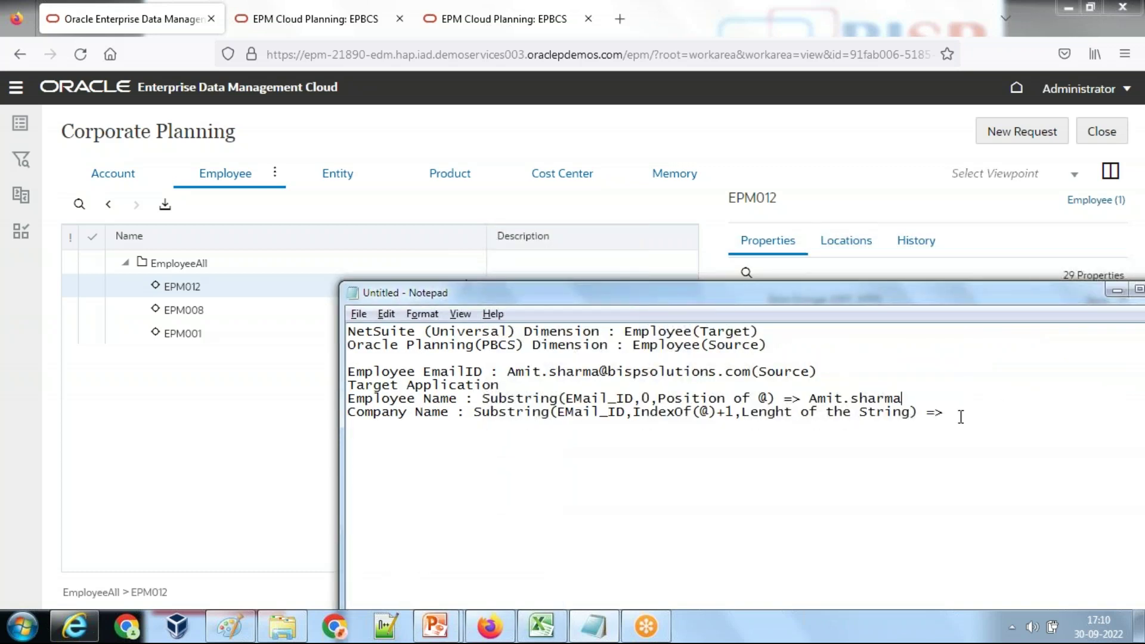
{"action": "type", "text": "ompany Name"}
Step: Open the Employee_Master view's NetSuite Employee viewpoint, showing Employee_All's empty EmployeeName and EmployeeCompany
{"action": "left_click", "coordinate": [843, 194]}
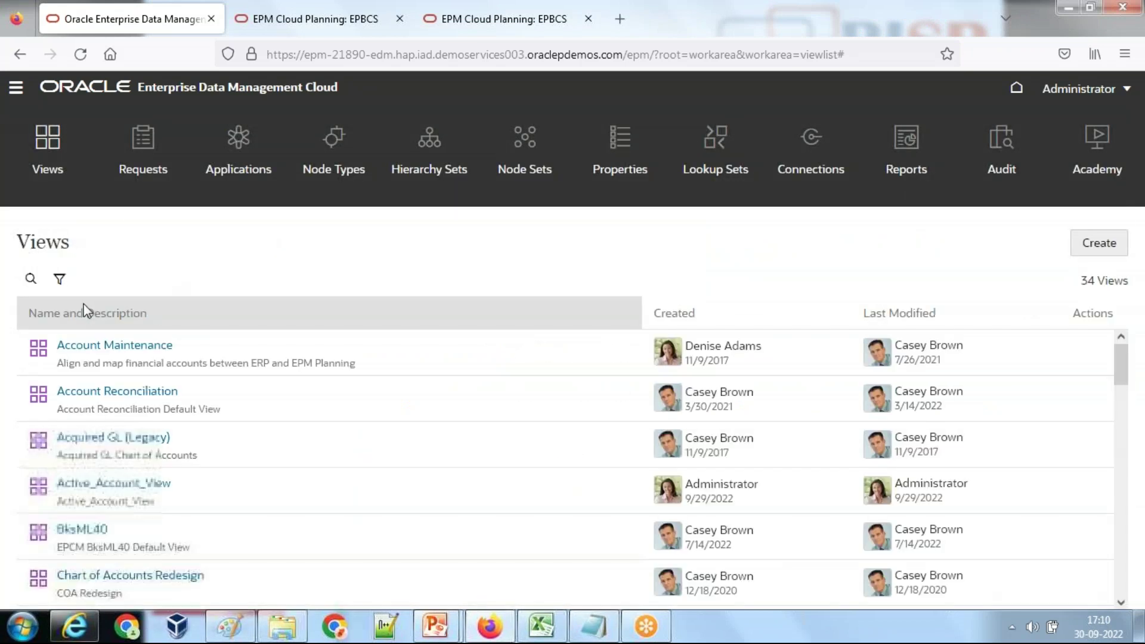
{"action": "scroll", "coordinate": [337, 339], "scroll_direction": "down", "scroll_amount": 6}
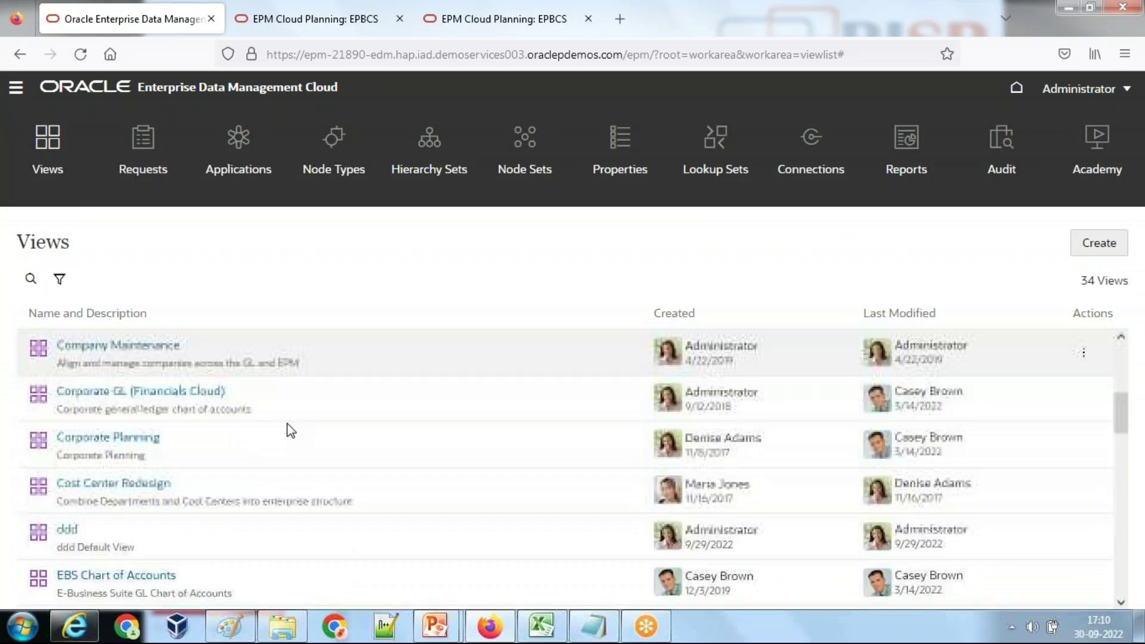
{"action": "scroll", "coordinate": [191, 476], "scroll_direction": "down", "scroll_amount": 3}
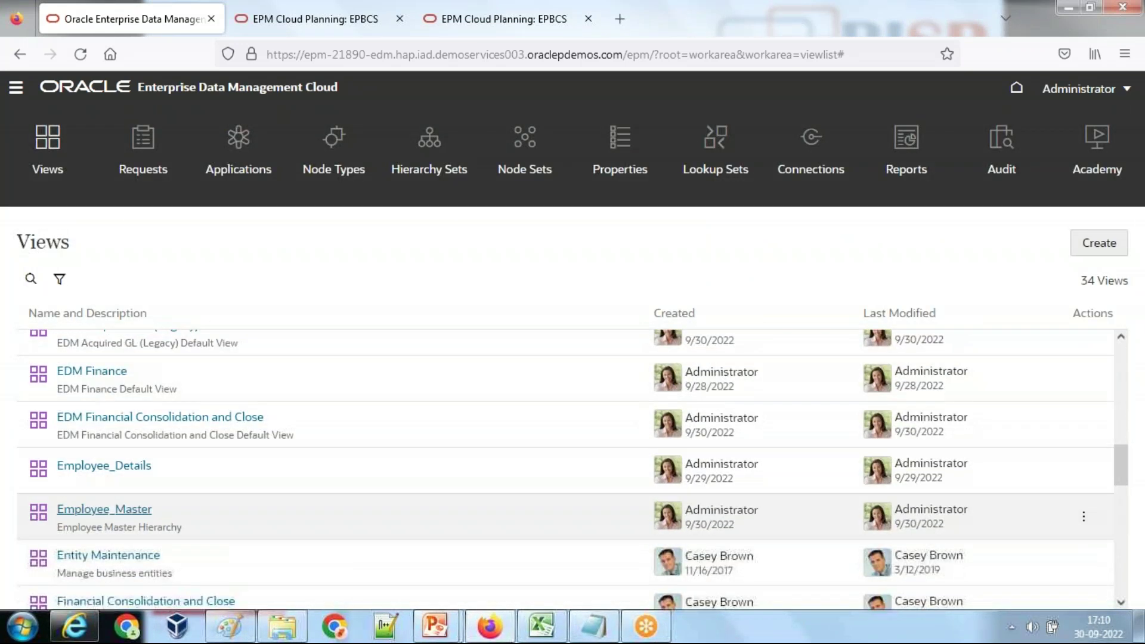
{"action": "left_click", "coordinate": [143, 508]}
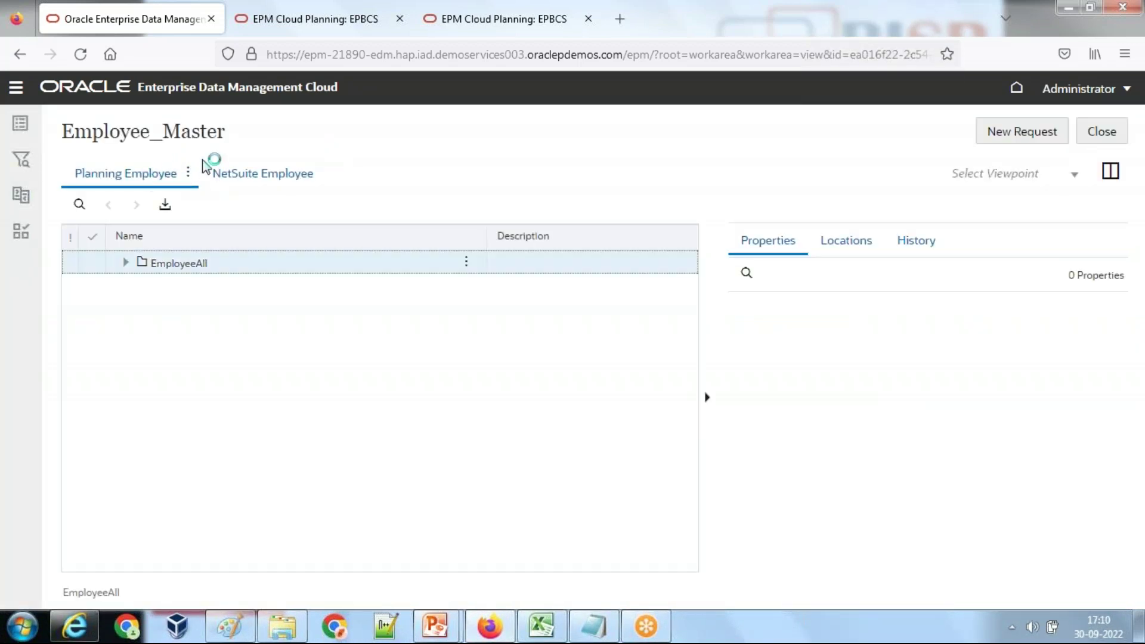
{"action": "left_click", "coordinate": [128, 189]}
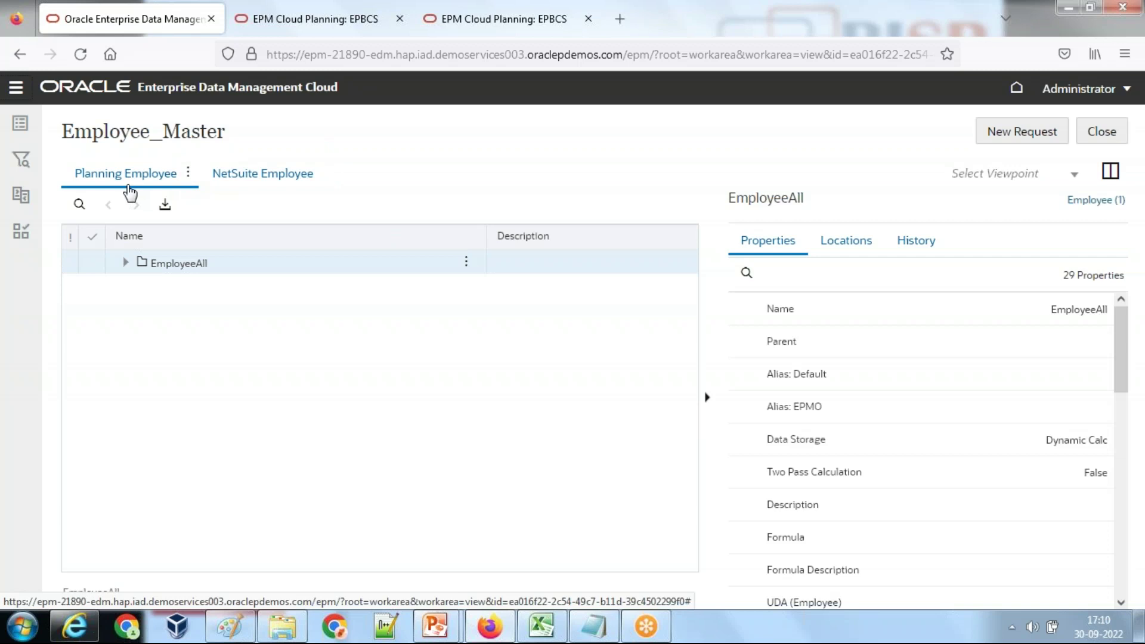
{"action": "left_click", "coordinate": [251, 179]}
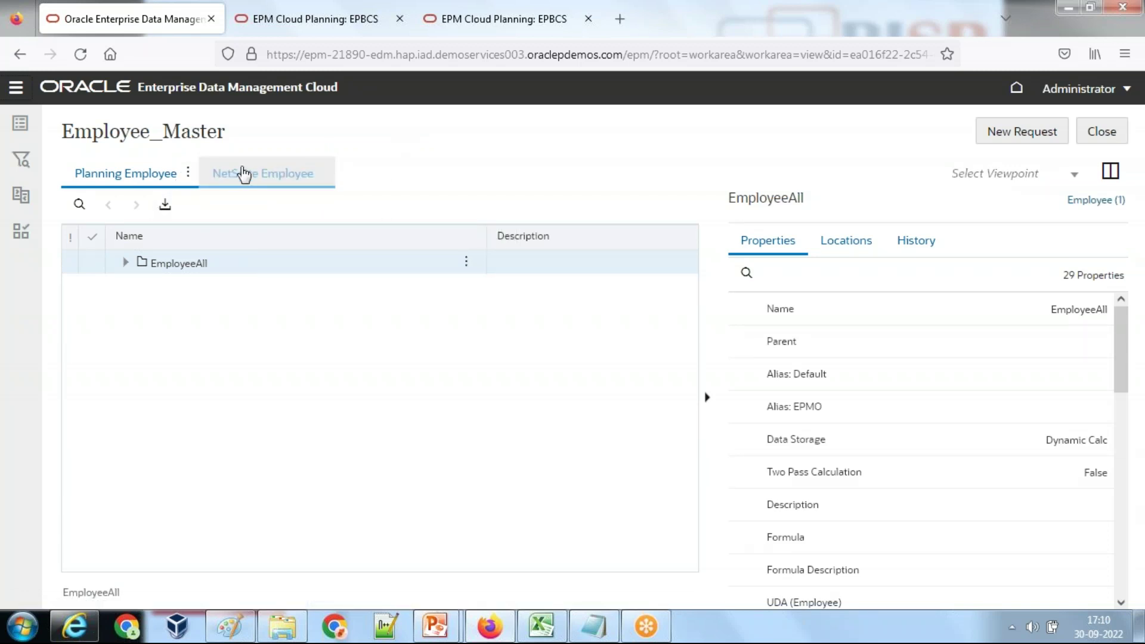
{"action": "left_click", "coordinate": [243, 174]}
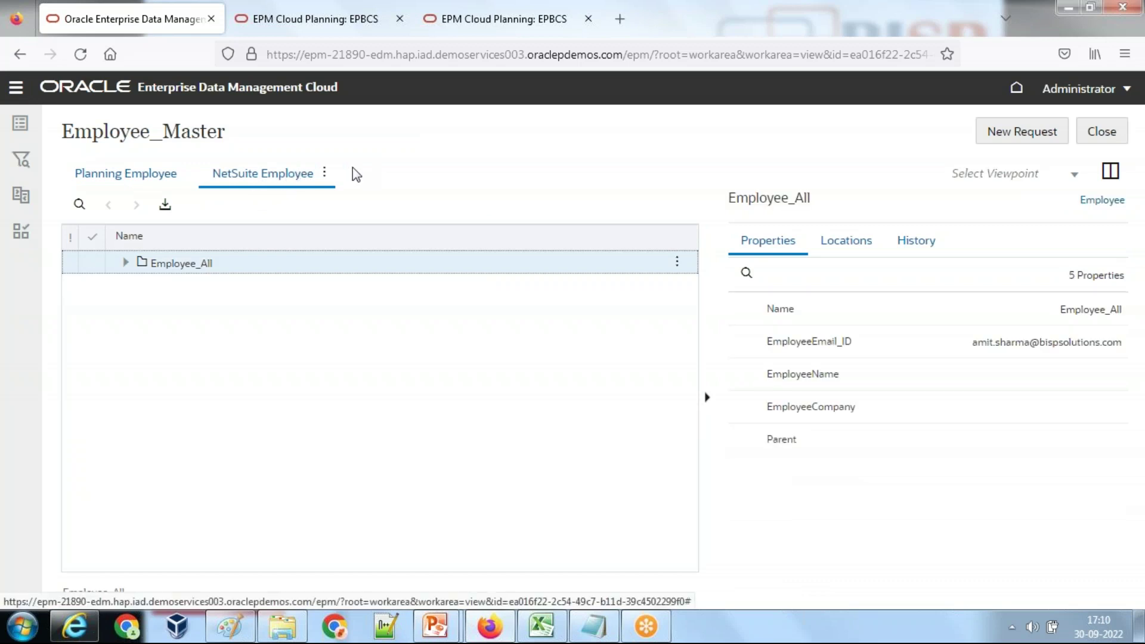
{"action": "left_click", "coordinate": [325, 173]}
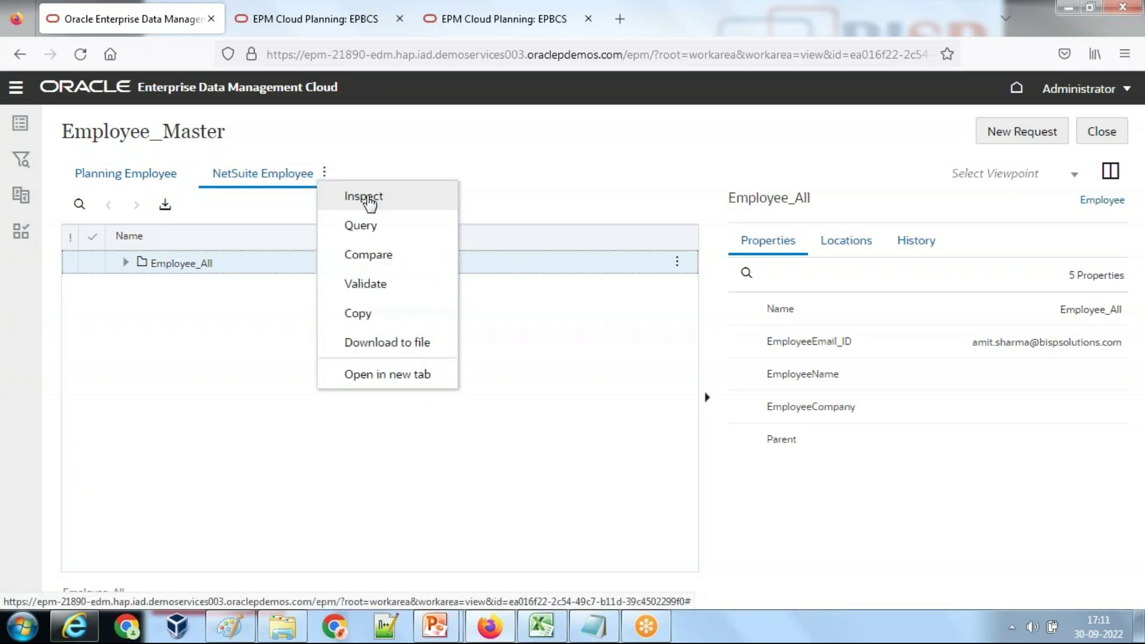
Step: Inspect the NetSuite Employee viewpoint's data chain and show the Employee node type's converters
{"action": "left_click", "coordinate": [366, 197]}
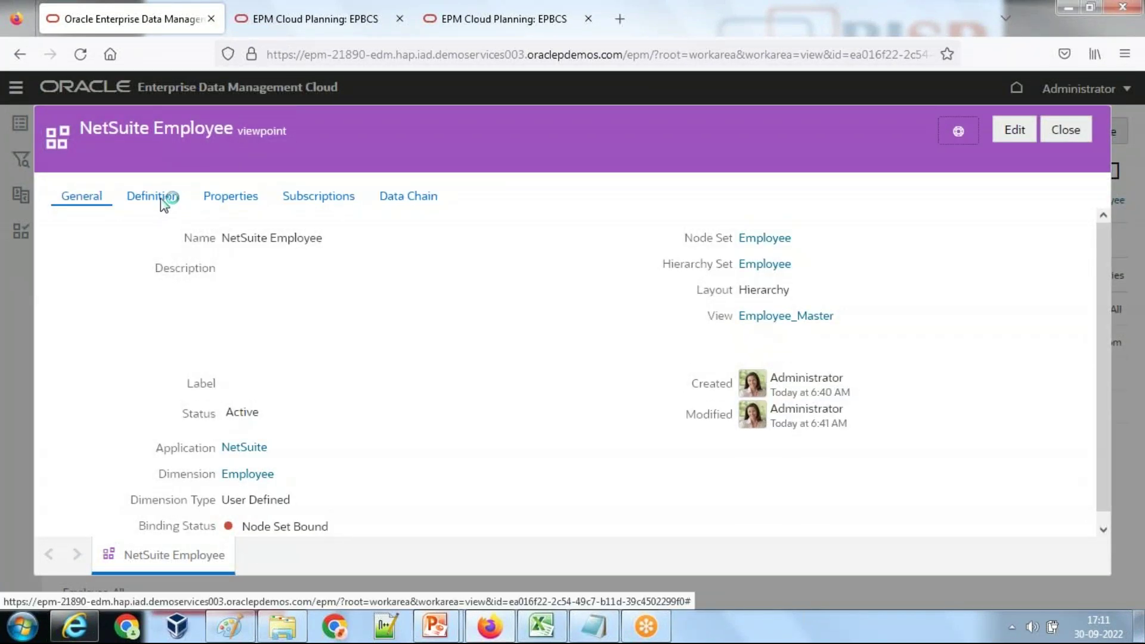
{"action": "left_click", "coordinate": [405, 195]}
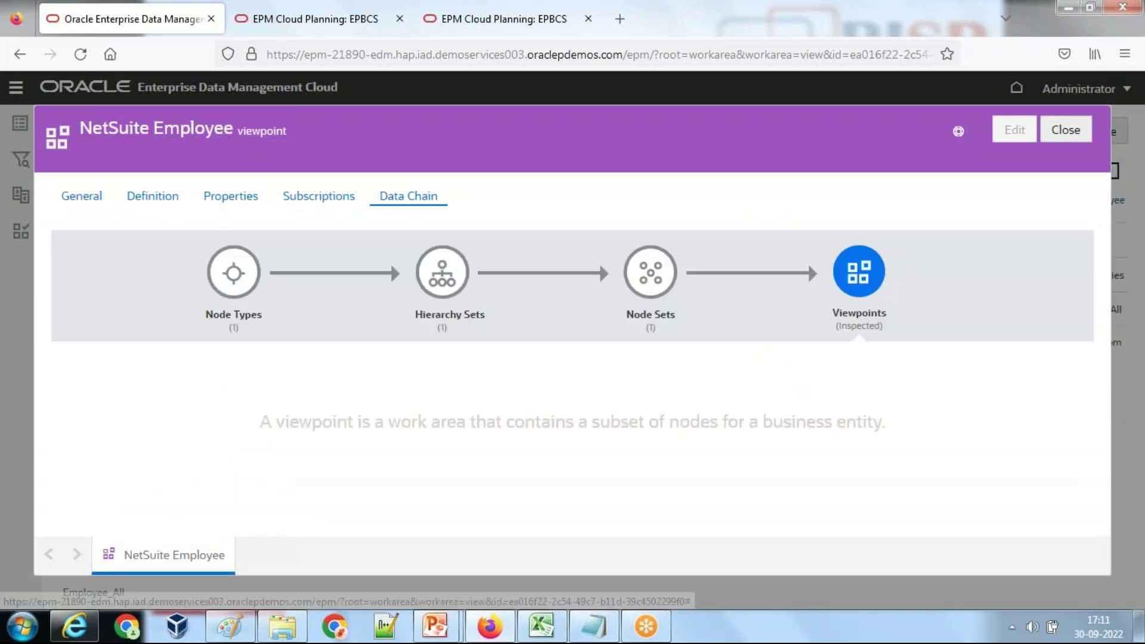
{"action": "left_click", "coordinate": [126, 430]}
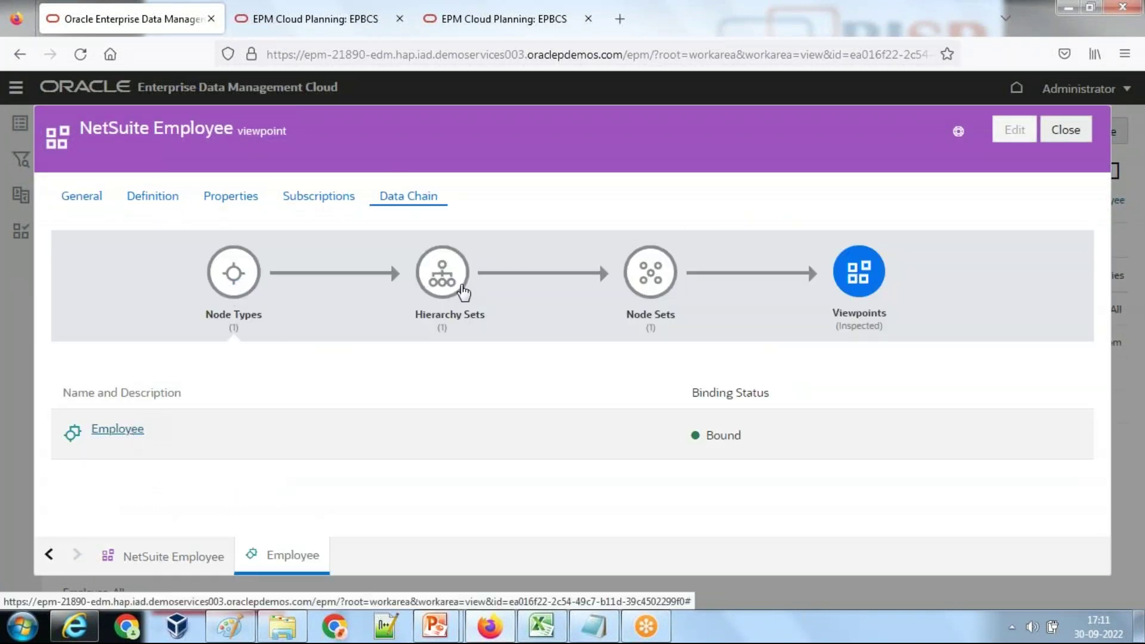
{"action": "left_click", "coordinate": [237, 200]}
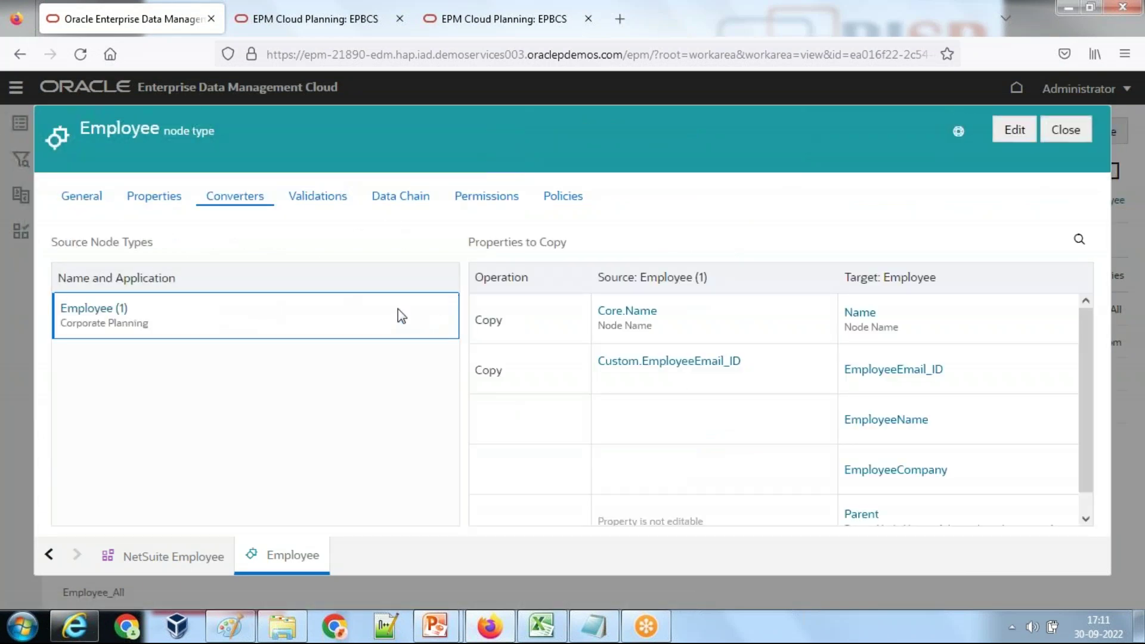
Step: Edit the Employee node type and delete its existing Corporate Planning converter
{"action": "left_click", "coordinate": [1014, 130]}
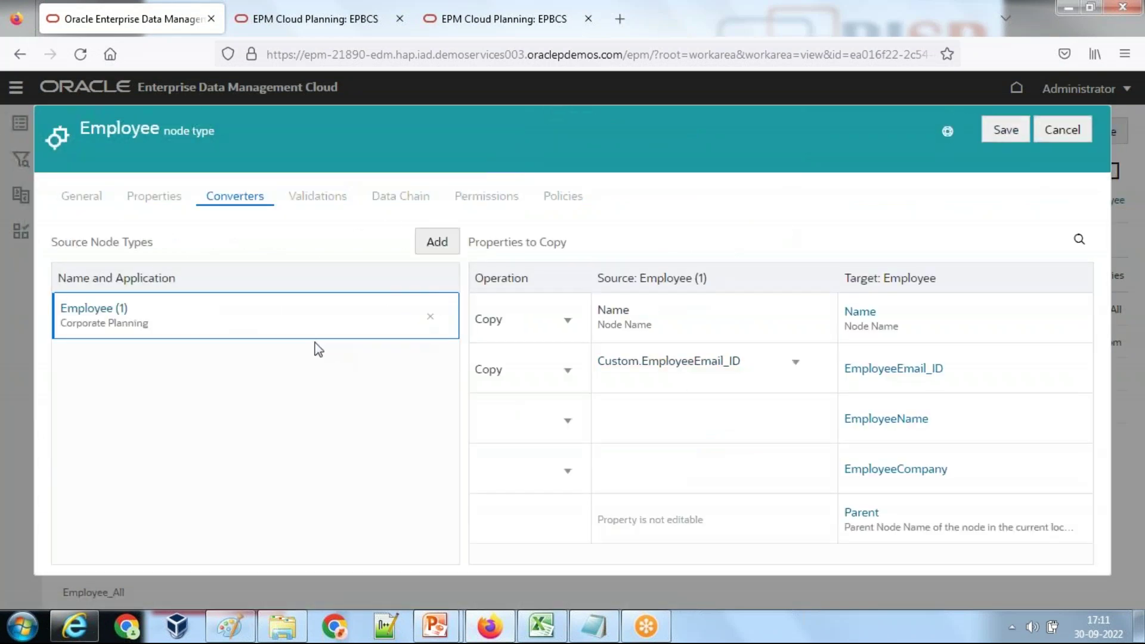
{"action": "left_click", "coordinate": [430, 317]}
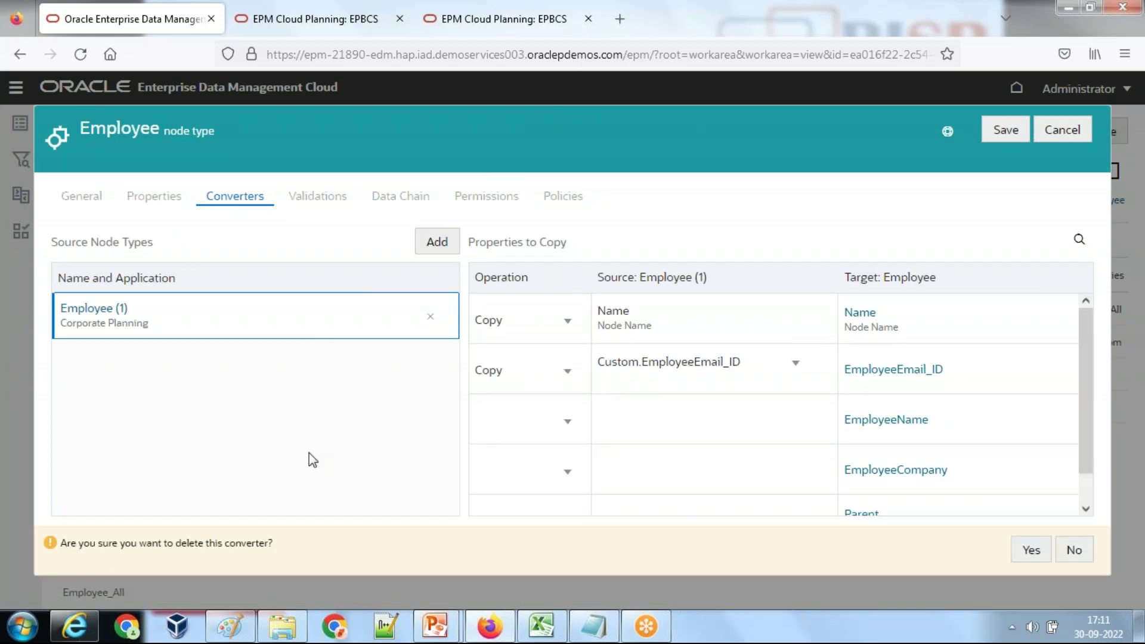
{"action": "left_click", "coordinate": [1039, 557]}
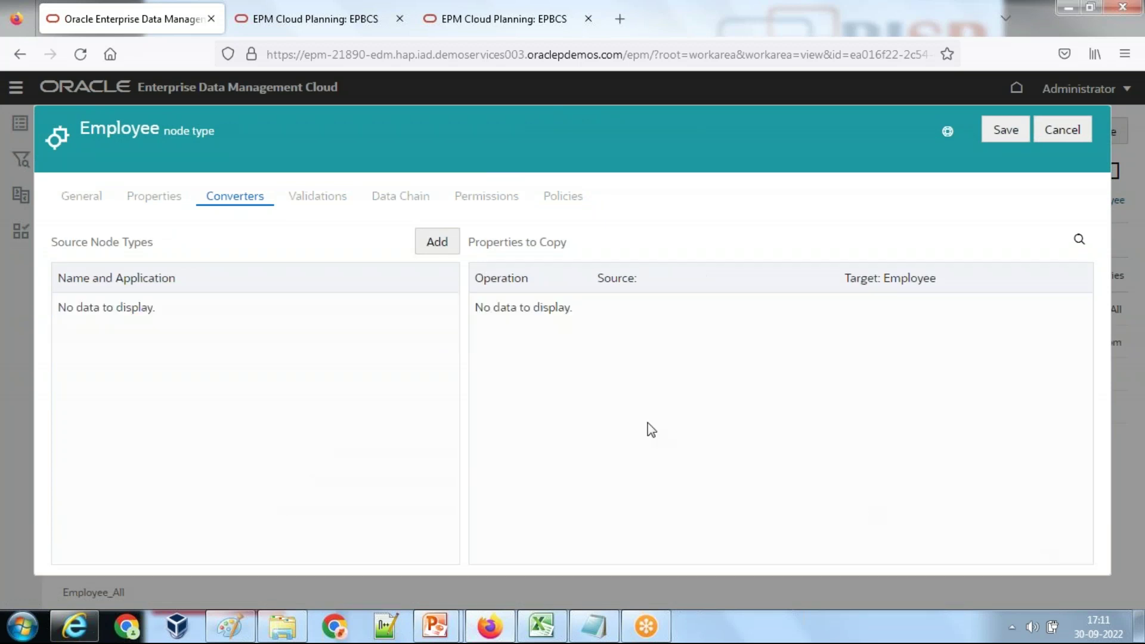
Step: Add Corporate Planning's Employee (1) back as the converter source node type
{"action": "left_click", "coordinate": [436, 241]}
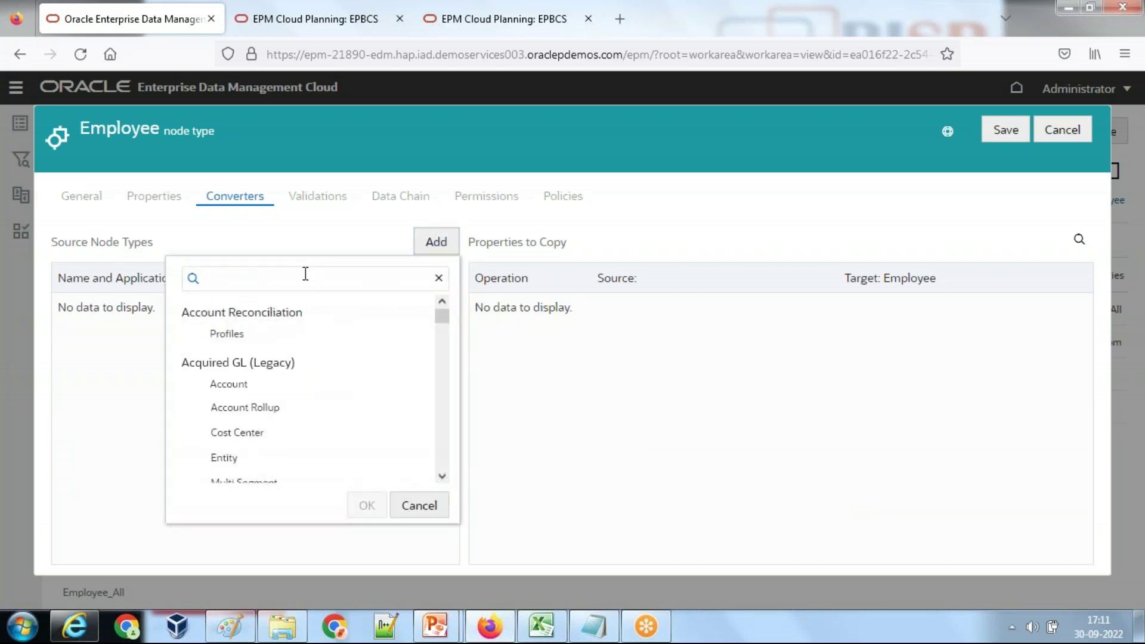
{"action": "type", "text": "Co"}
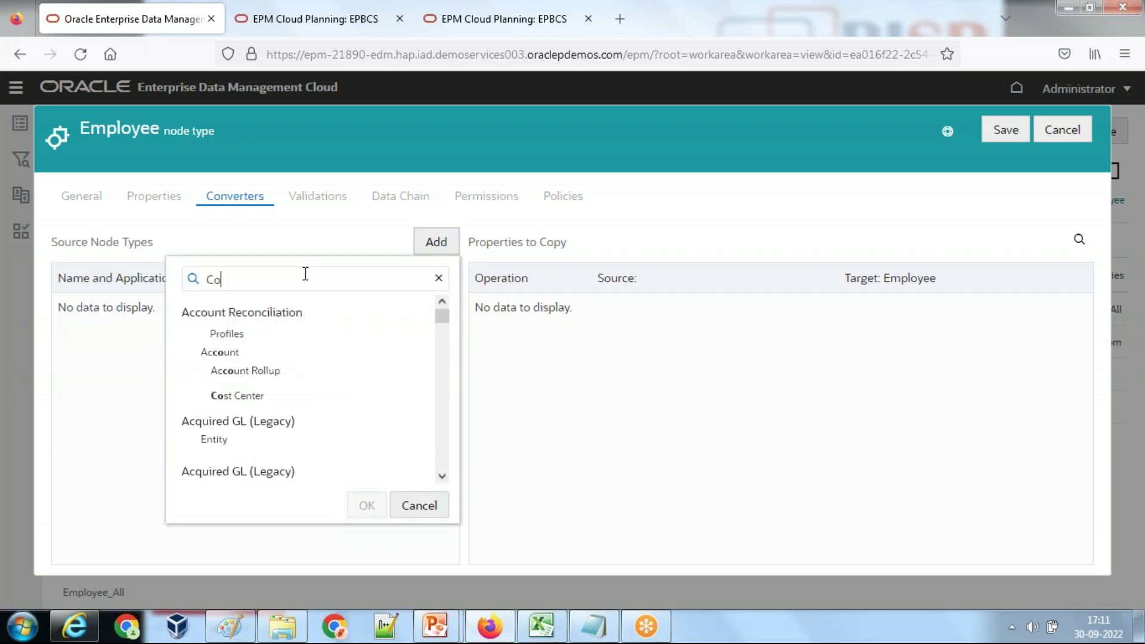
{"action": "type", "text": "rpora"}
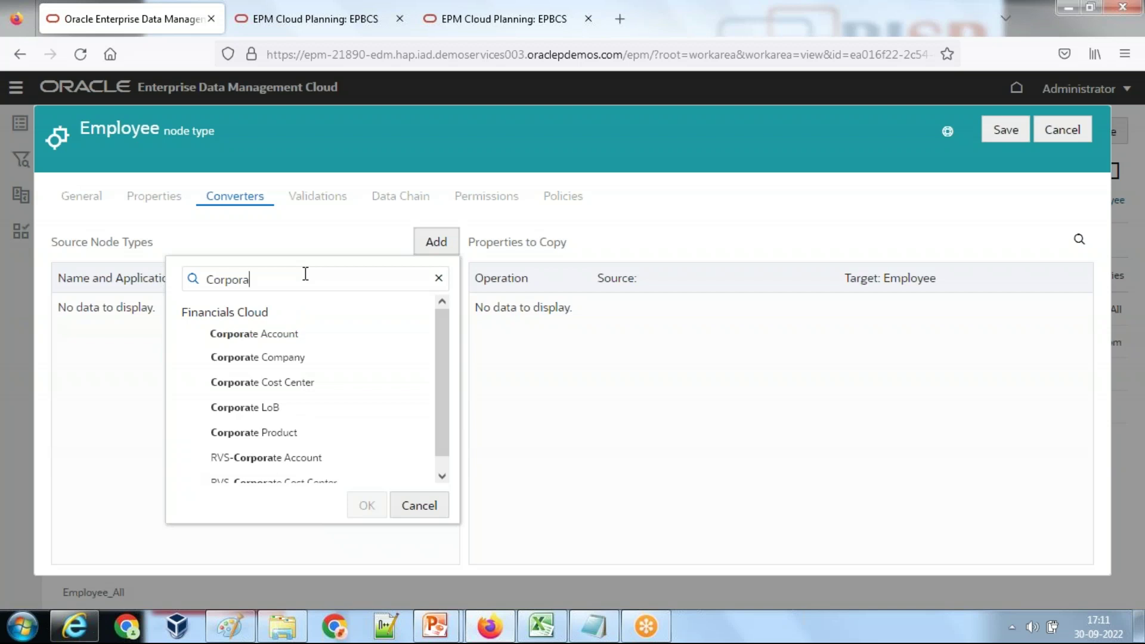
{"action": "type", "text": "te"}
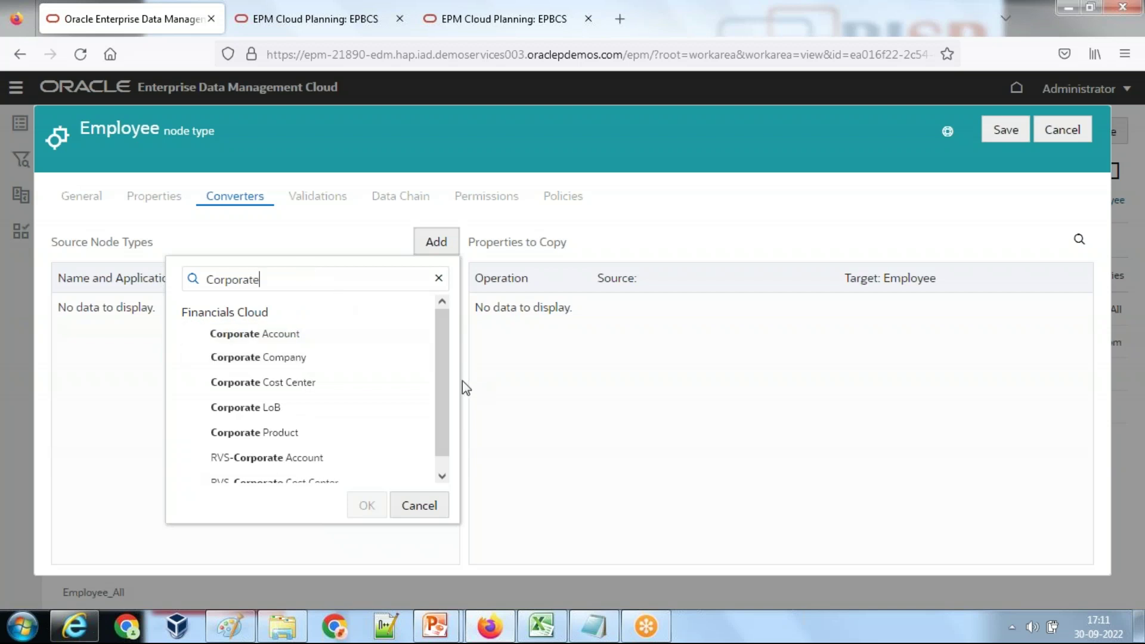
{"action": "scroll", "coordinate": [436, 429], "scroll_direction": "down", "scroll_amount": 1}
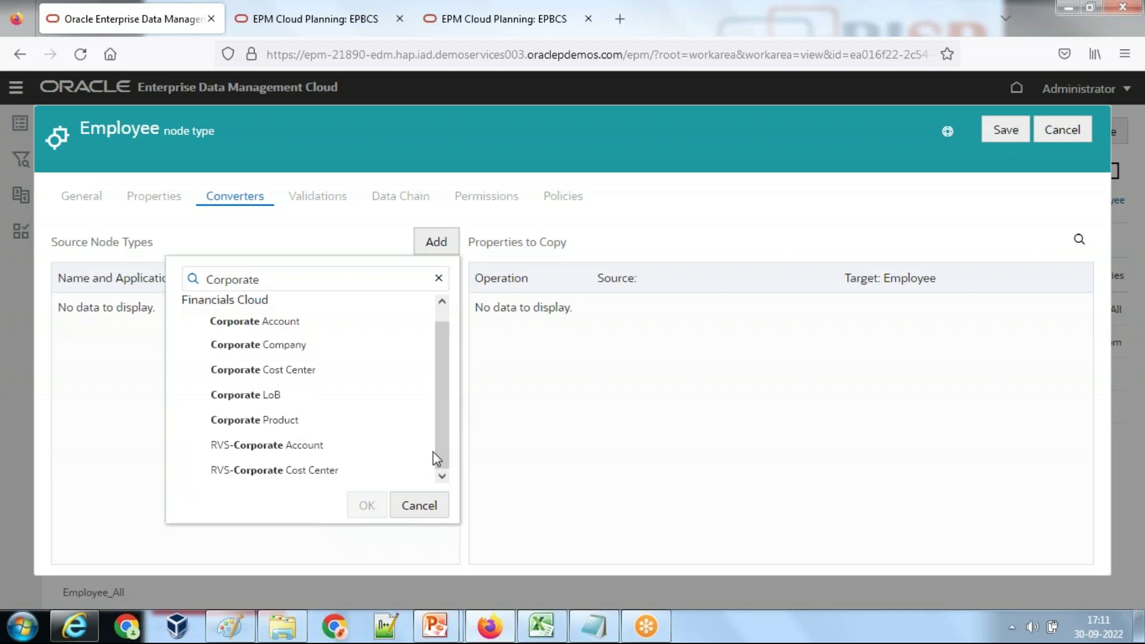
{"action": "double_click", "coordinate": [197, 264]}
{"action": "type", "text": "E"}
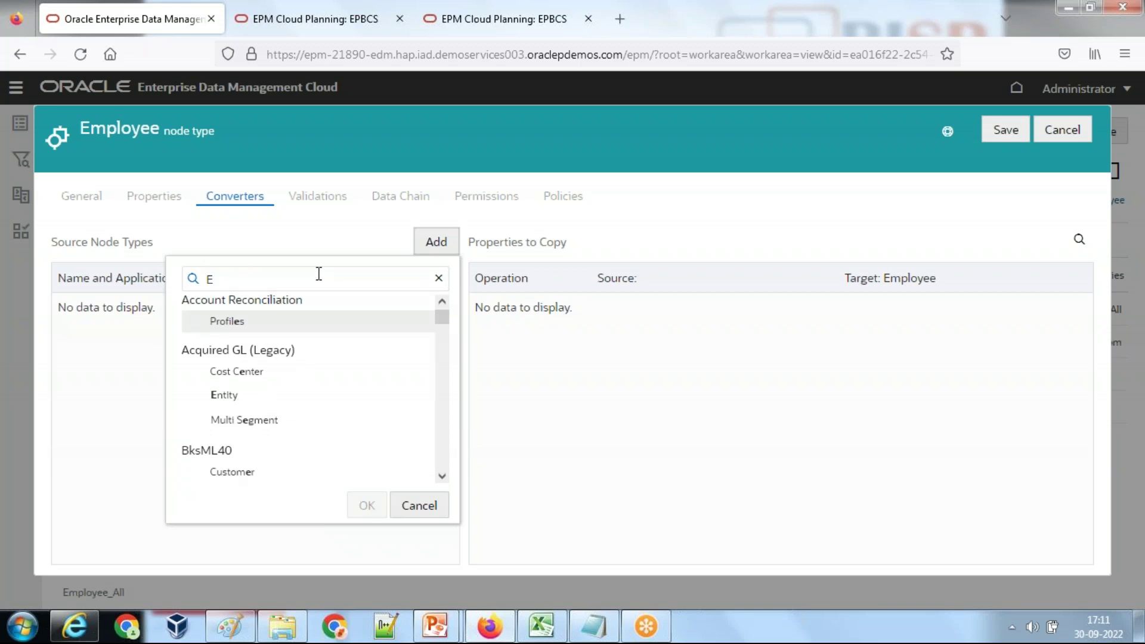
{"action": "type", "text": "mloyee"}
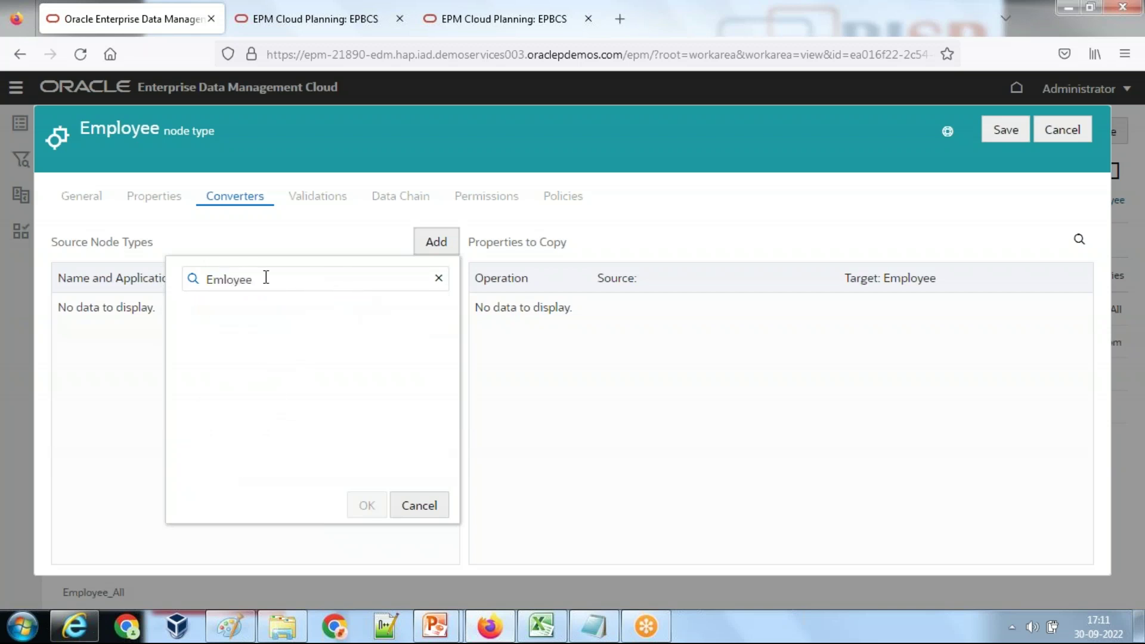
{"action": "type", "text": "p"}
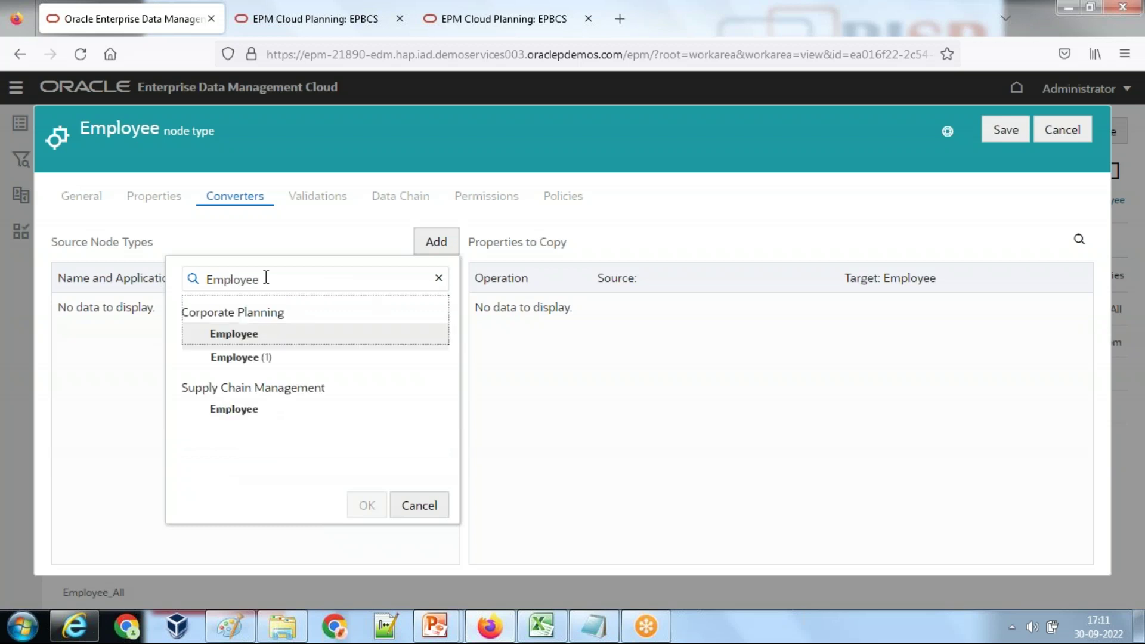
{"action": "left_click", "coordinate": [255, 360]}
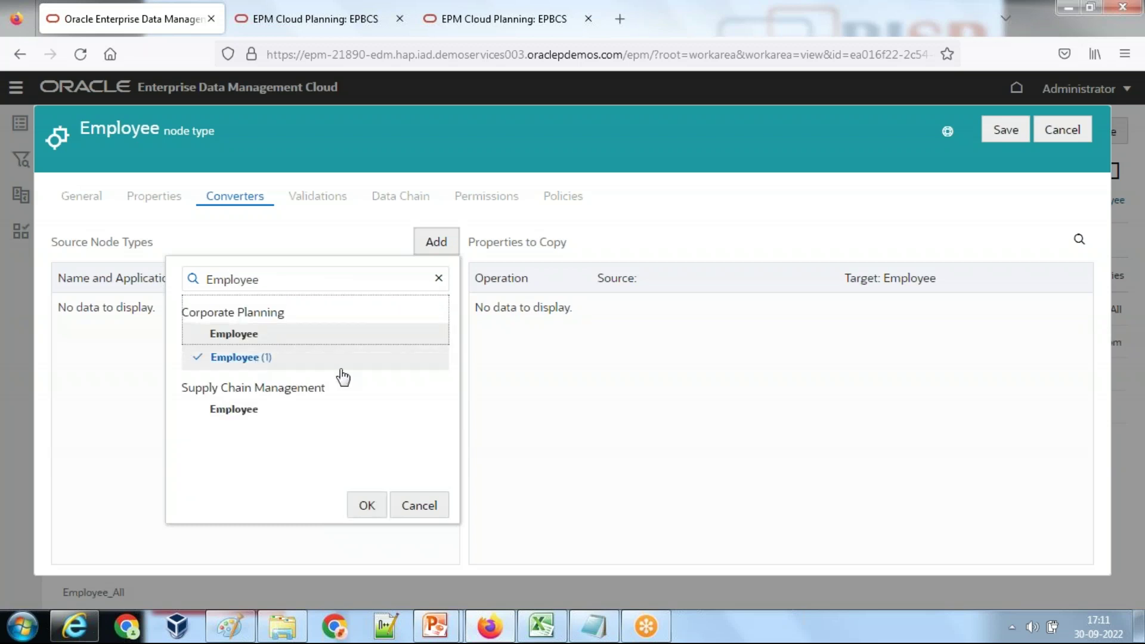
{"action": "left_click", "coordinate": [367, 503]}
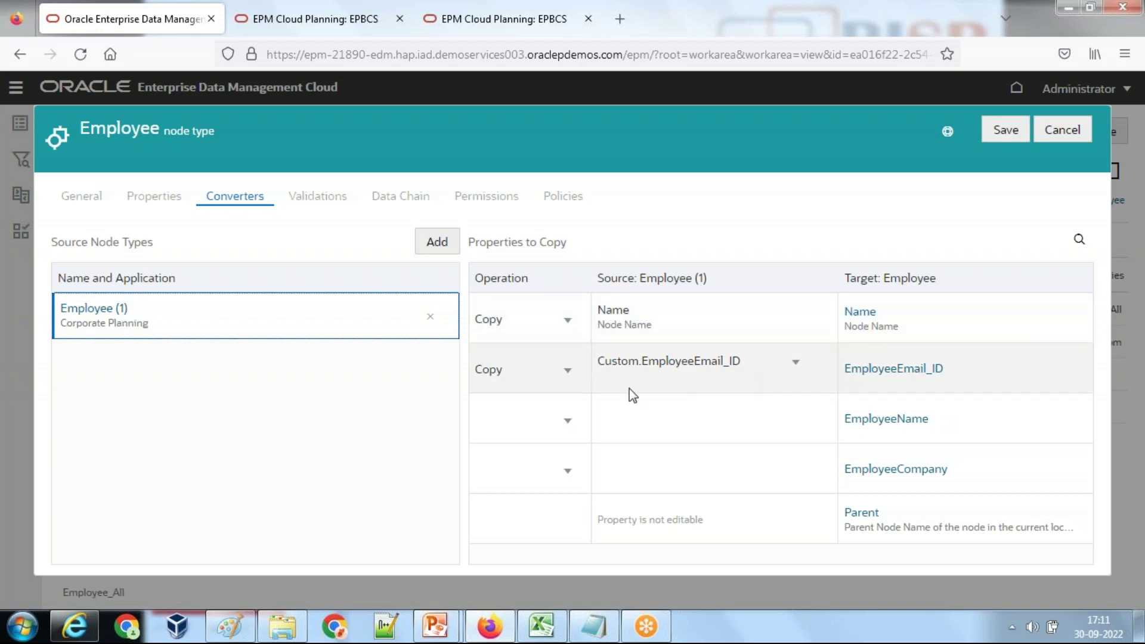
Step: Switch EmployeeName's converter operation to Transform and bring up its expression editor
{"action": "left_click", "coordinate": [569, 428]}
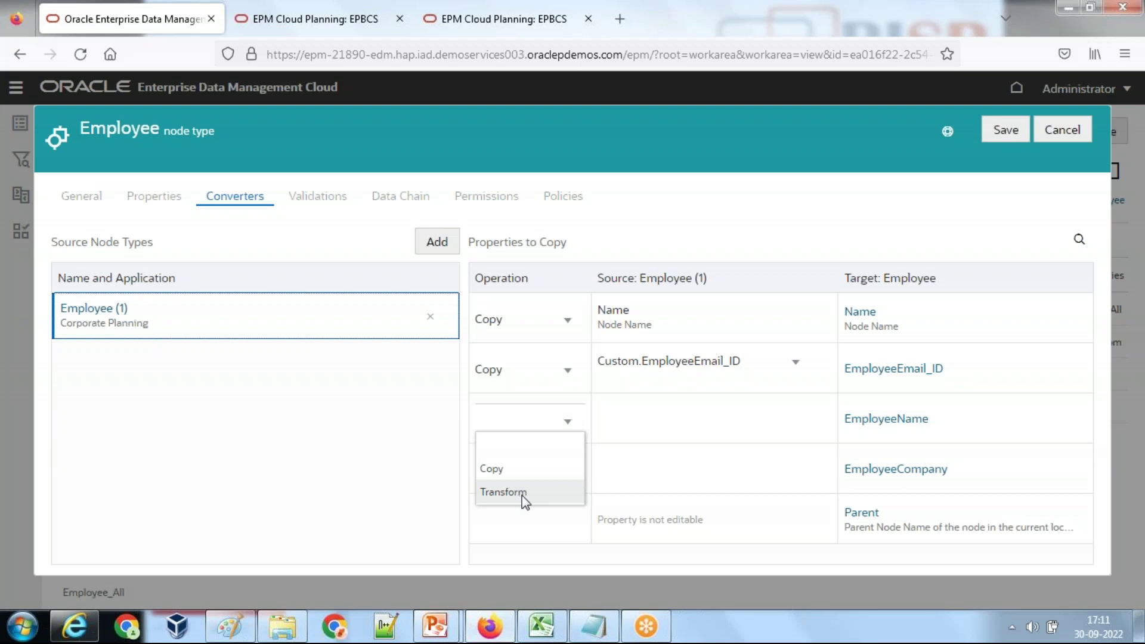
{"action": "left_click", "coordinate": [503, 492]}
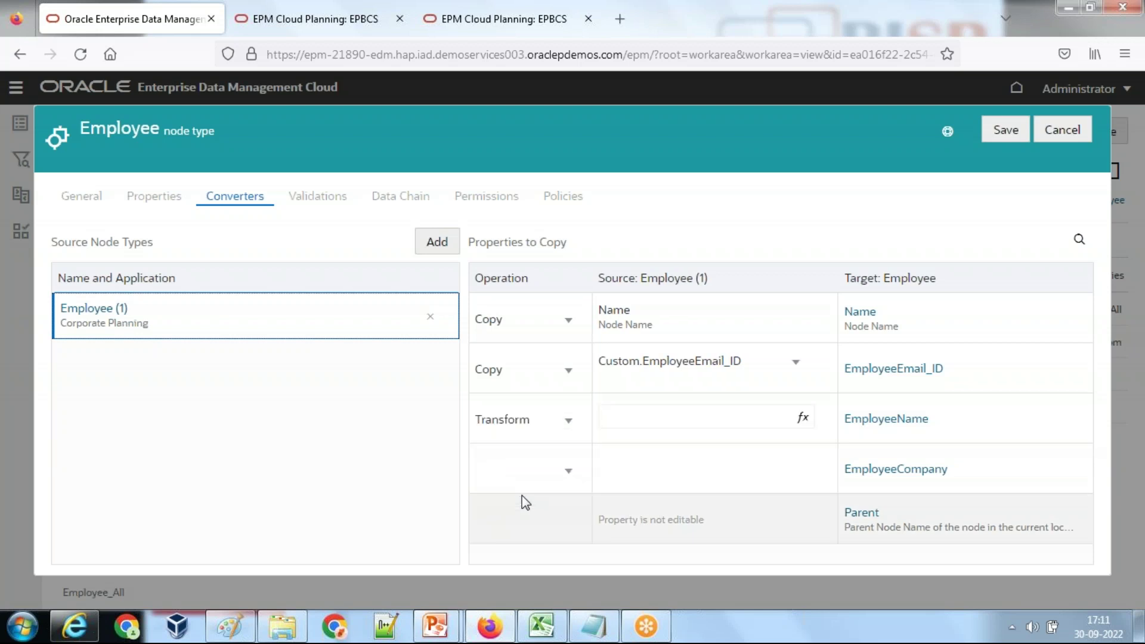
{"action": "left_click", "coordinate": [803, 419]}
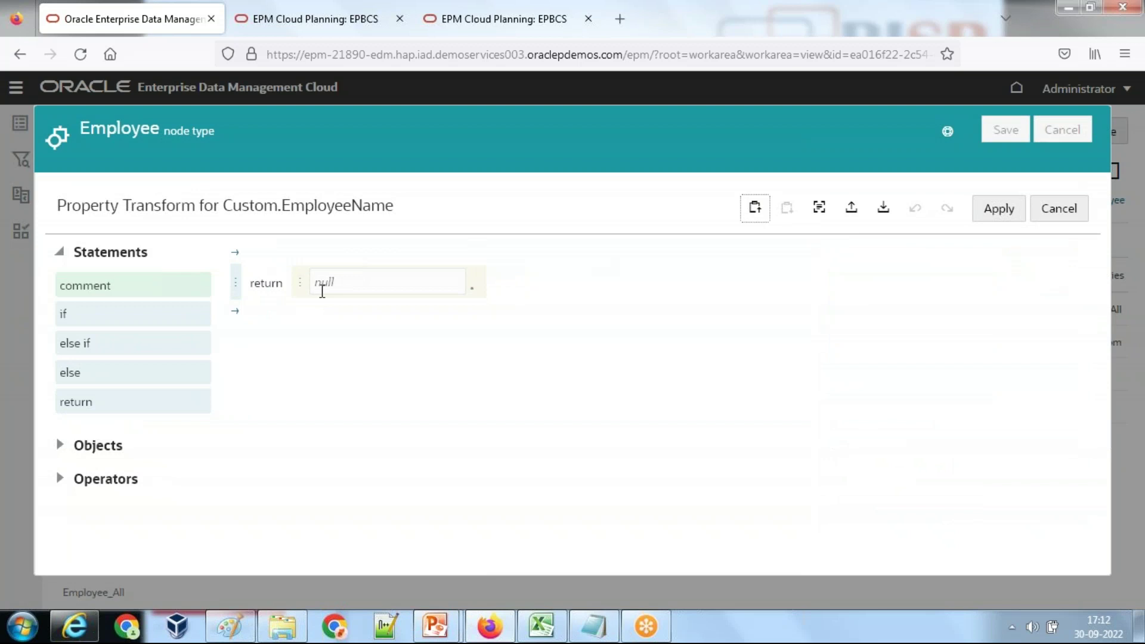
Step: Review the Notepad notes, highlighting Substring and the 'Position of @' argument in the Employee Name formula
{"action": "left_click", "coordinate": [619, 623]}
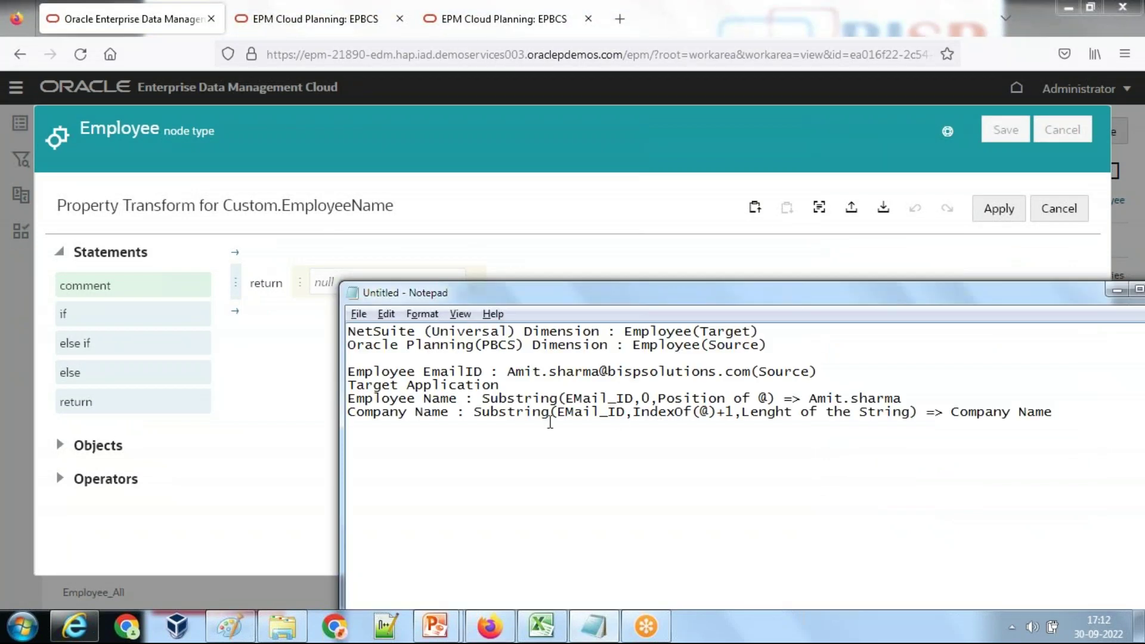
{"action": "left_click_drag", "start_coordinate": [482, 398], "coordinate": [562, 398]}
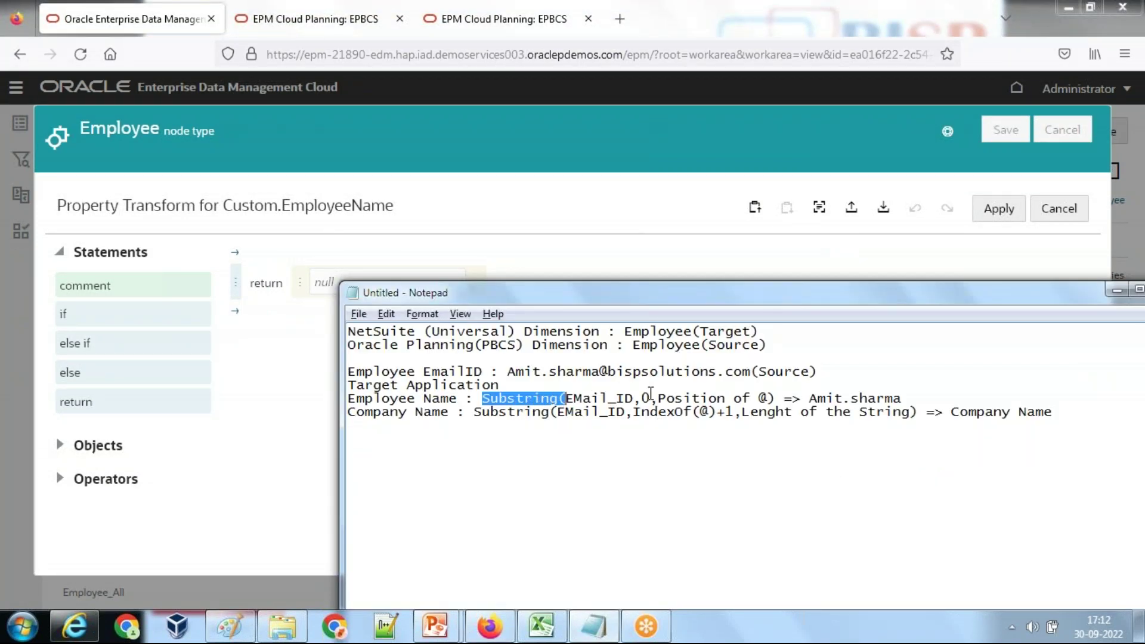
{"action": "left_click_drag", "start_coordinate": [640, 398], "coordinate": [769, 398]}
{"action": "left_click", "coordinate": [691, 398]}
Step: Make EmployeeName return a substring of sourceNode's Custom.EmployeeEmail_ID property, starting at index 0
{"action": "left_click", "coordinate": [622, 244]}
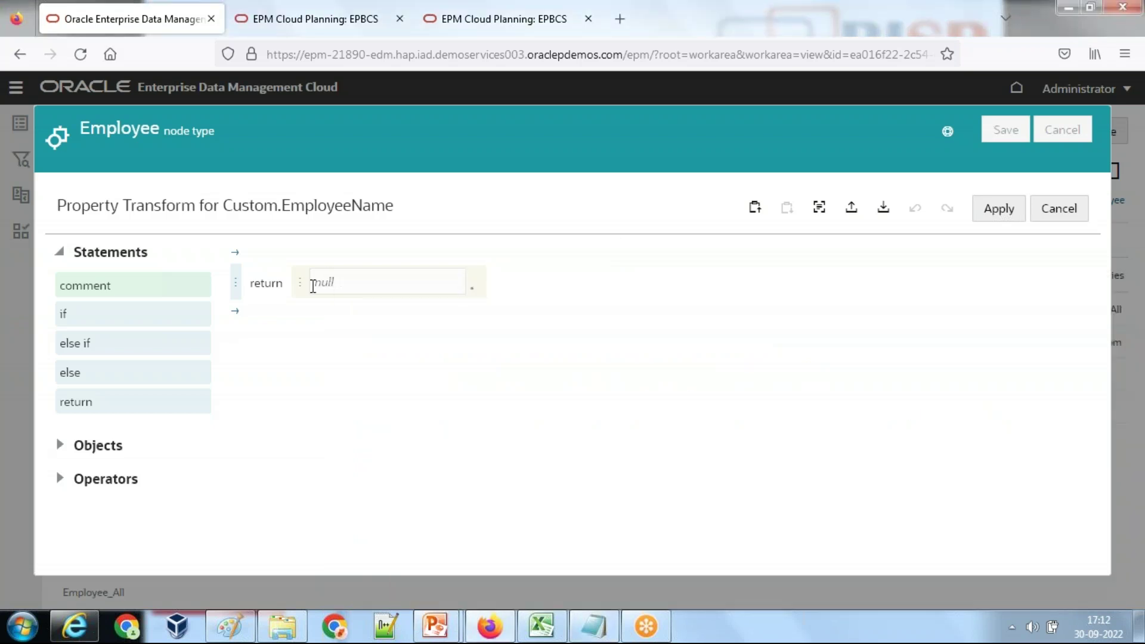
{"action": "left_click", "coordinate": [304, 298]}
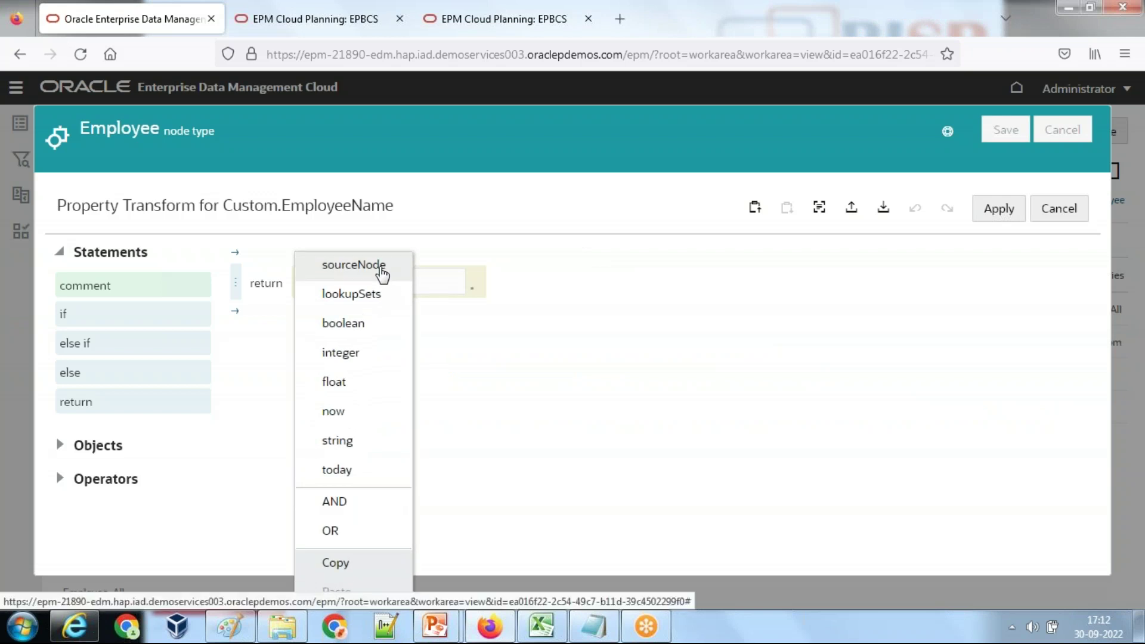
{"action": "left_click", "coordinate": [381, 268]}
{"action": "left_click", "coordinate": [382, 295]}
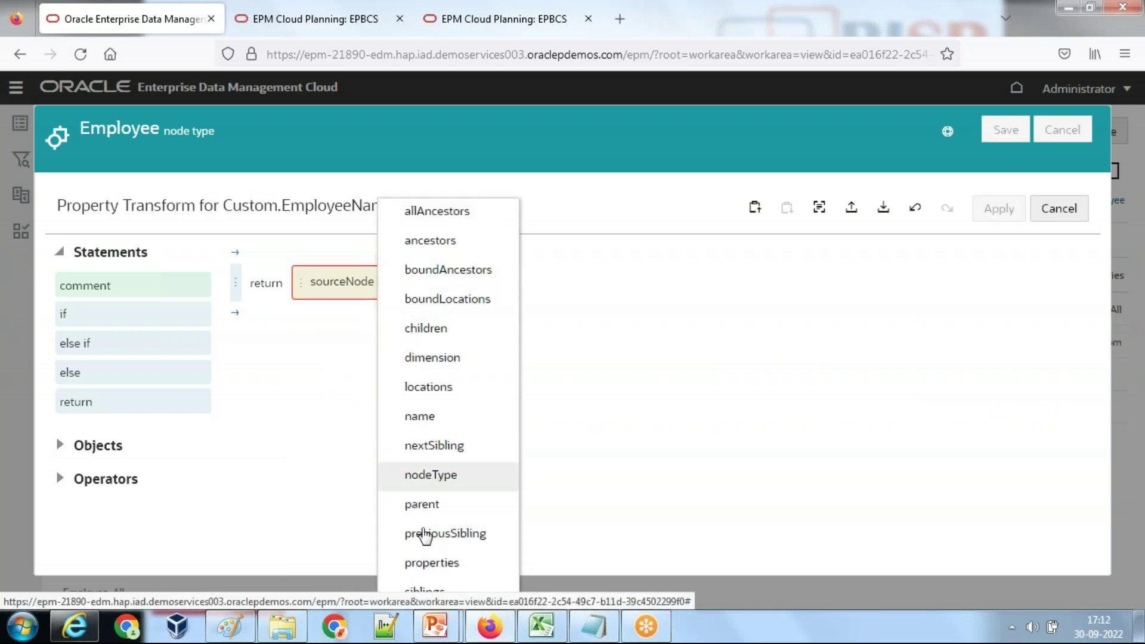
{"action": "left_click", "coordinate": [423, 560]}
{"action": "left_click", "coordinate": [452, 288]}
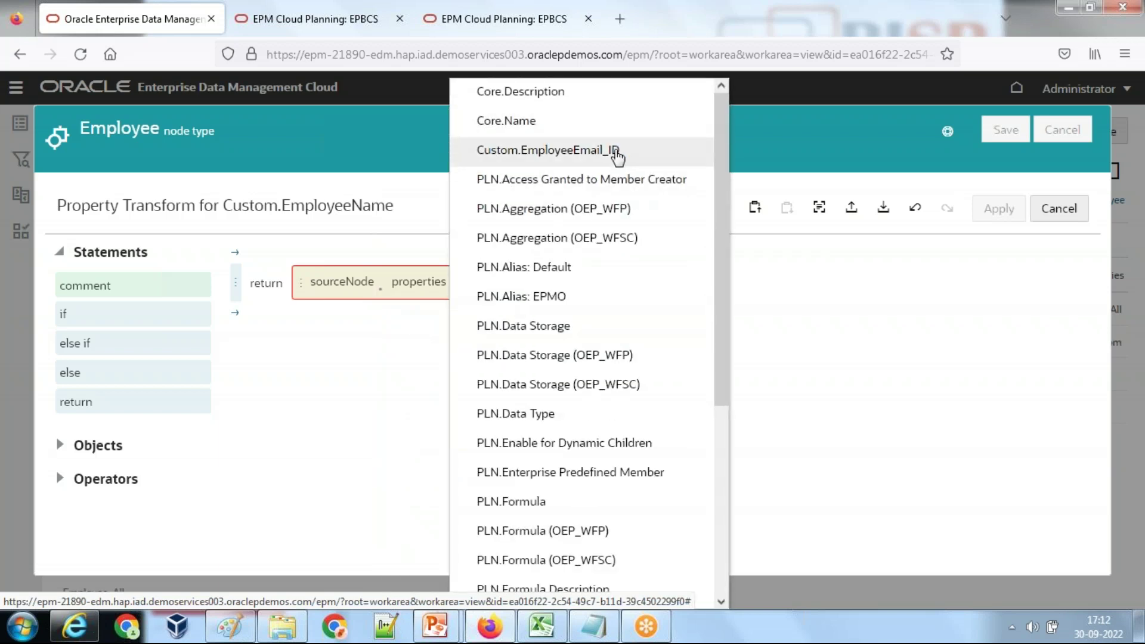
{"action": "left_click", "coordinate": [617, 150]}
{"action": "left_click", "coordinate": [612, 289]}
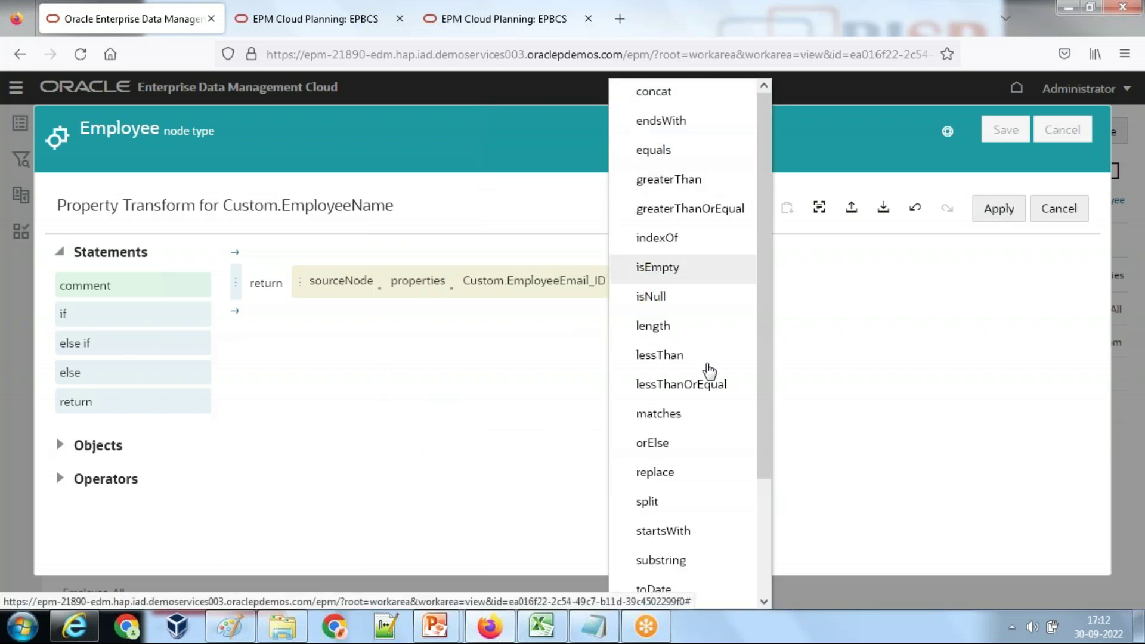
{"action": "left_click", "coordinate": [686, 562]}
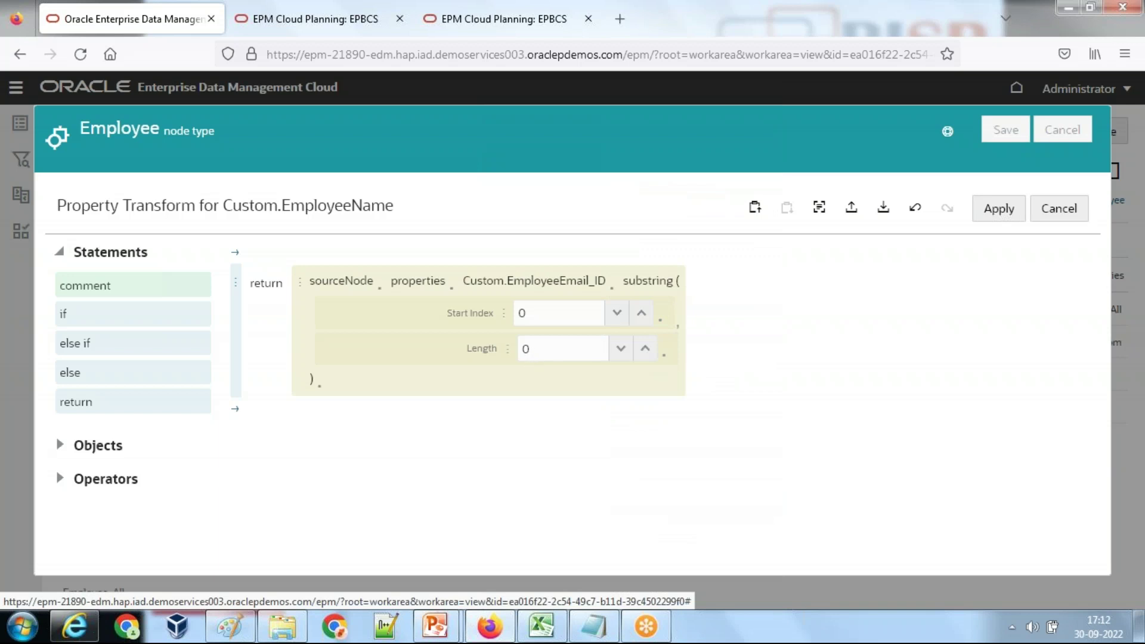
Step: Set the substring Length to Custom.EmployeeEmail_ID's indexOf position of the @ sign
{"action": "right_click", "coordinate": [508, 356]}
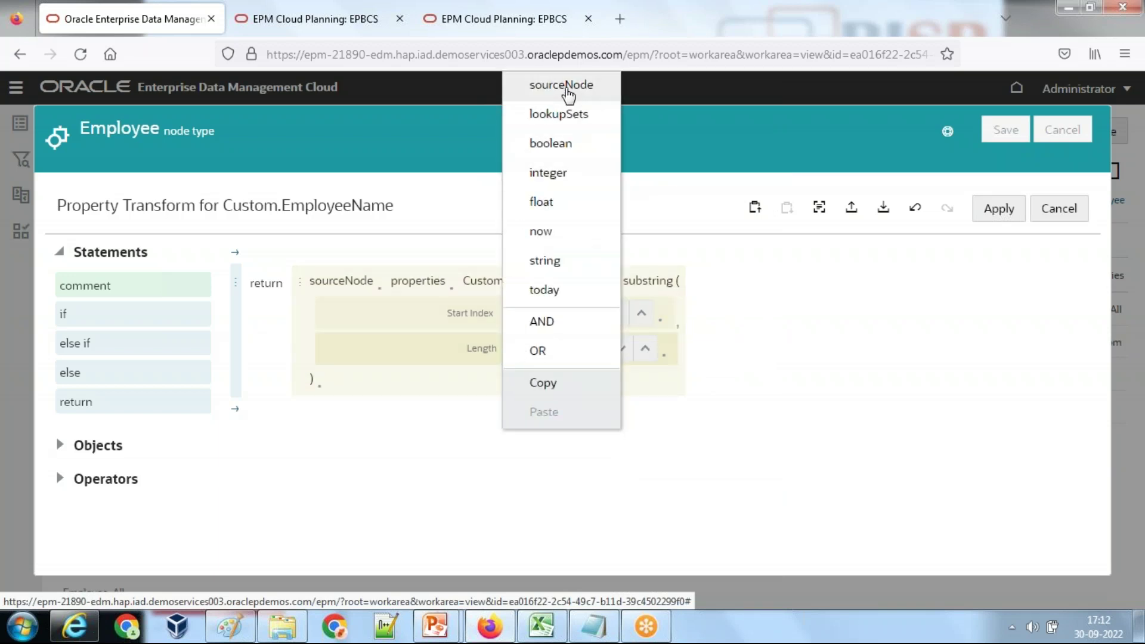
{"action": "left_click", "coordinate": [565, 87]}
{"action": "left_click", "coordinate": [662, 356]}
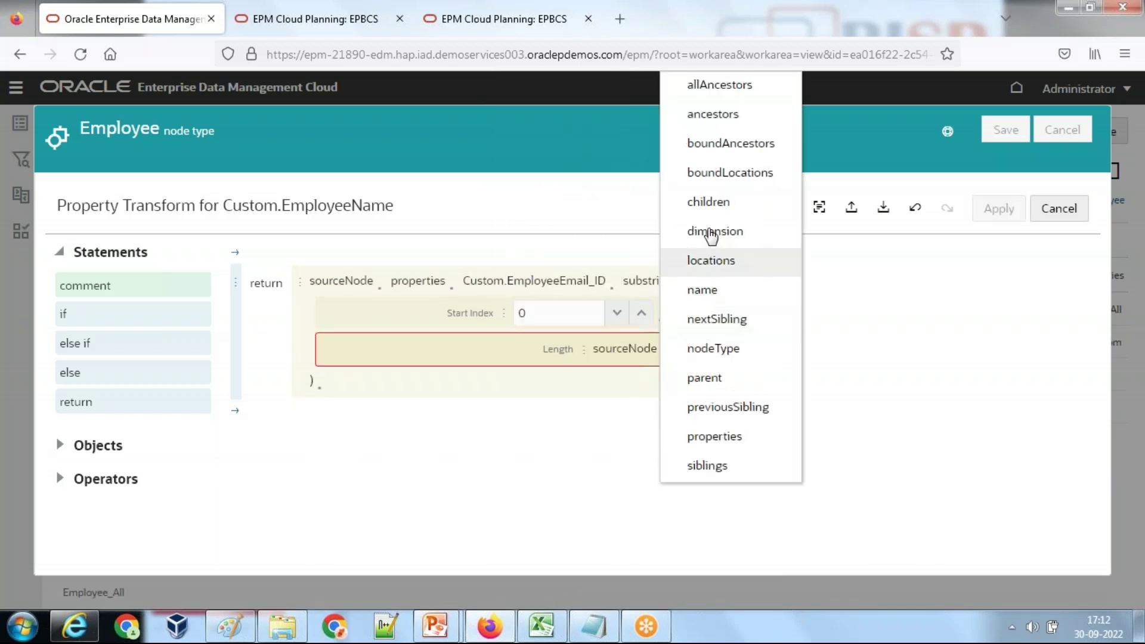
{"action": "left_click", "coordinate": [712, 436]}
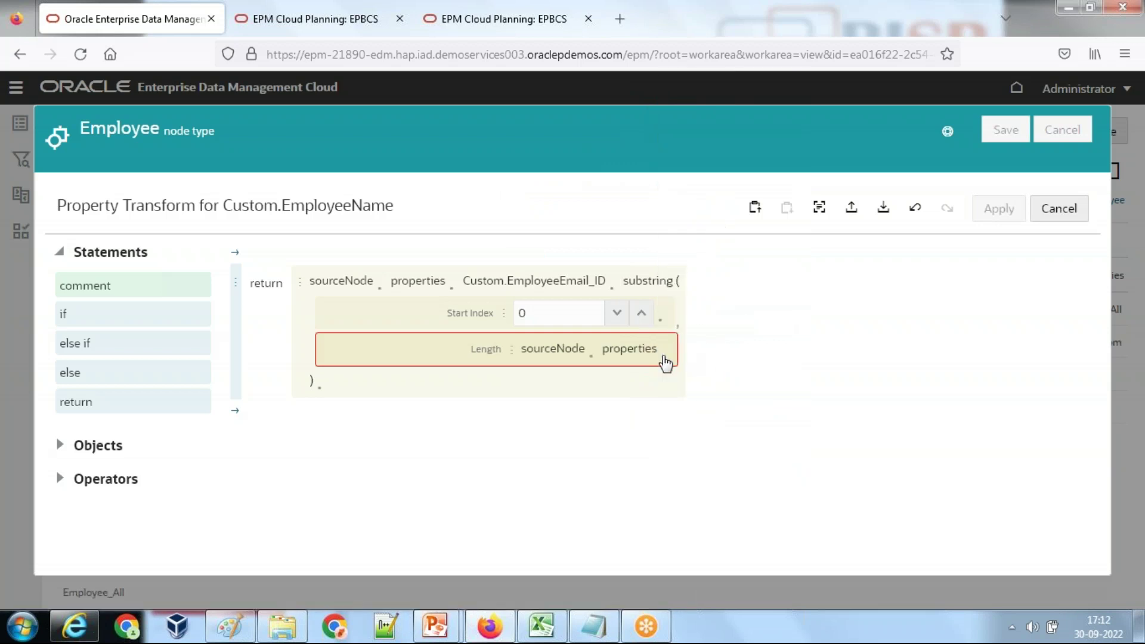
{"action": "left_click", "coordinate": [664, 359]}
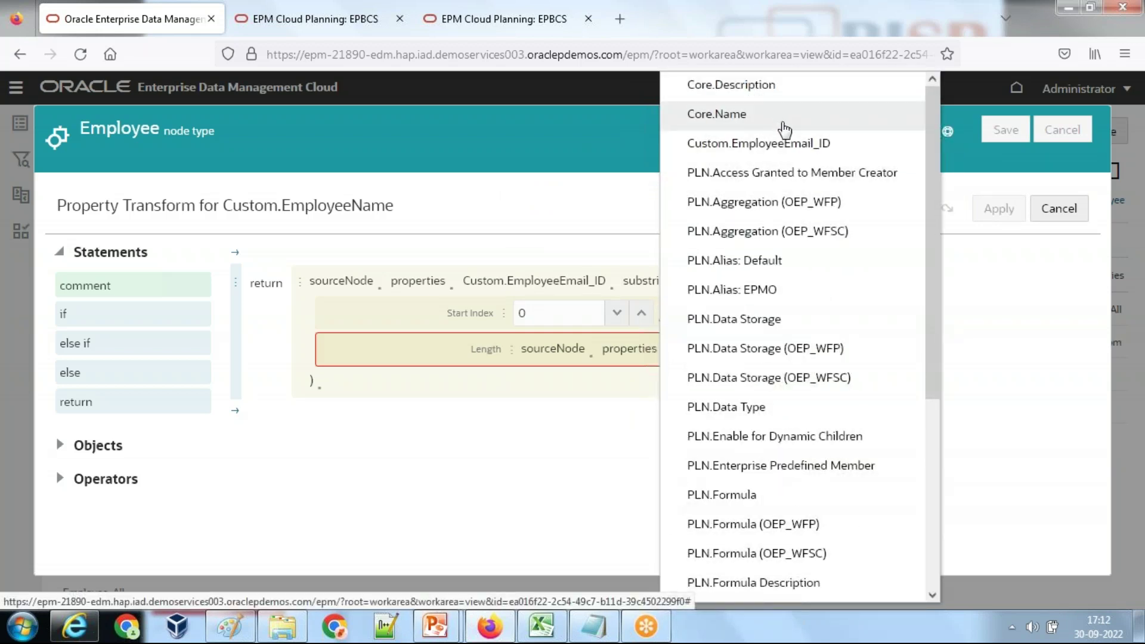
{"action": "left_click", "coordinate": [786, 148]}
{"action": "left_click", "coordinate": [700, 360]}
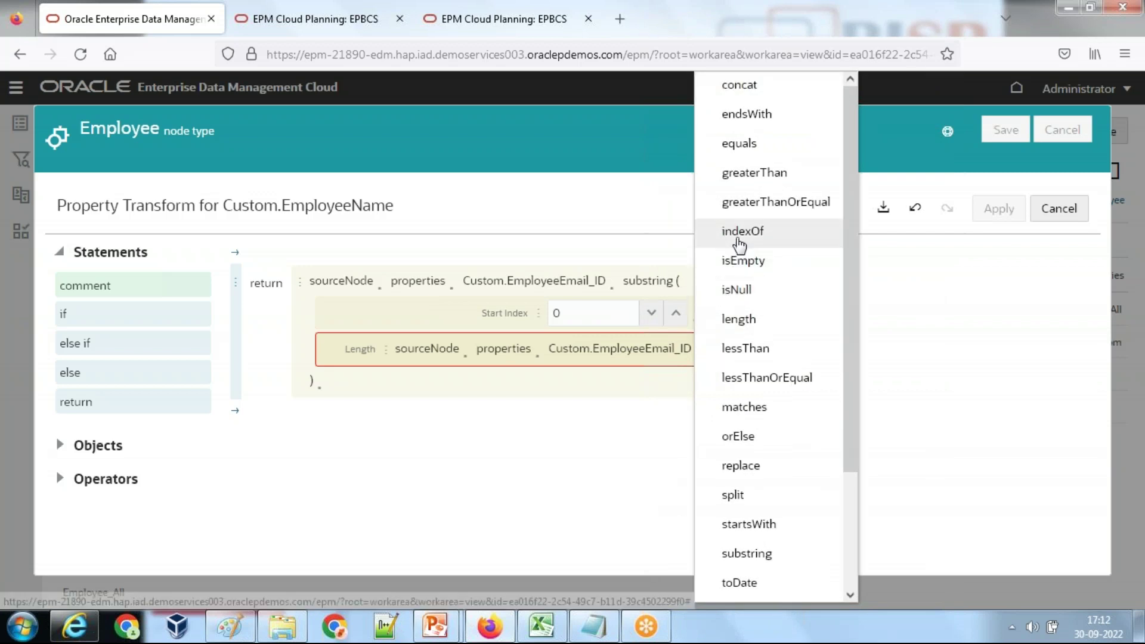
{"action": "left_click", "coordinate": [739, 237]}
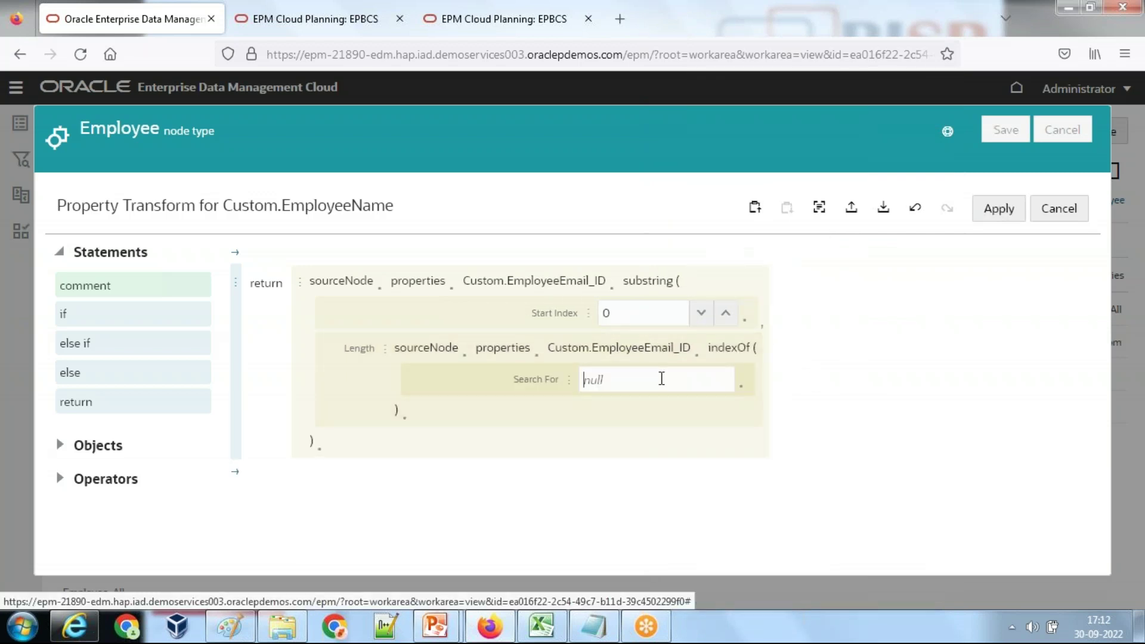
Step: Apply the EmployeeName transform and change EmployeeCompany's operation to Transform
{"action": "left_click", "coordinate": [999, 211]}
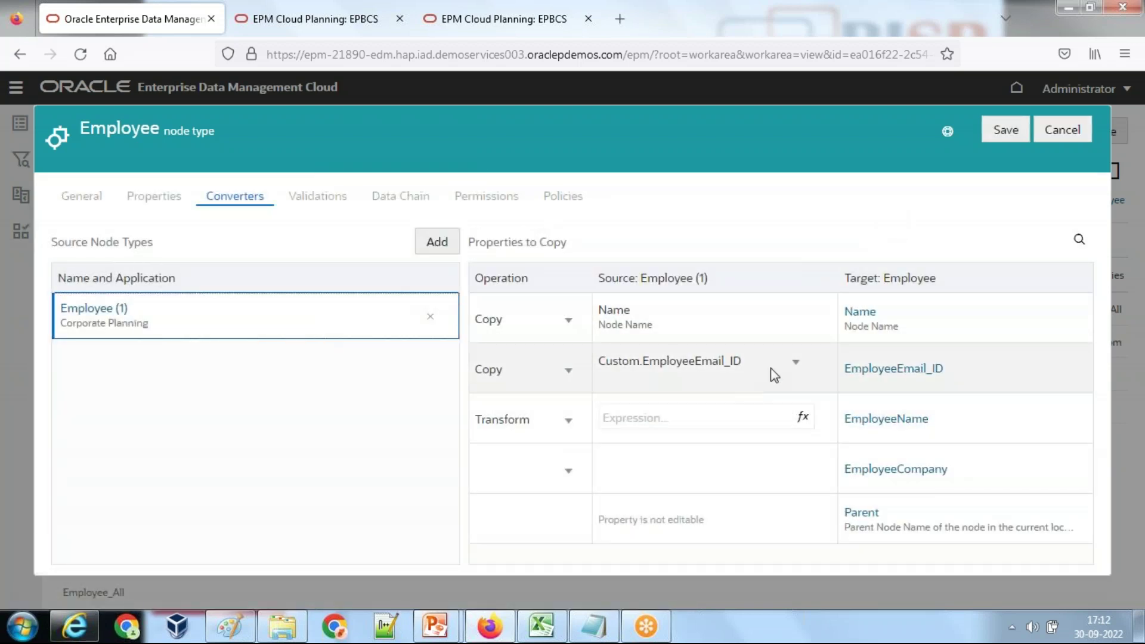
{"action": "left_click", "coordinate": [568, 472]}
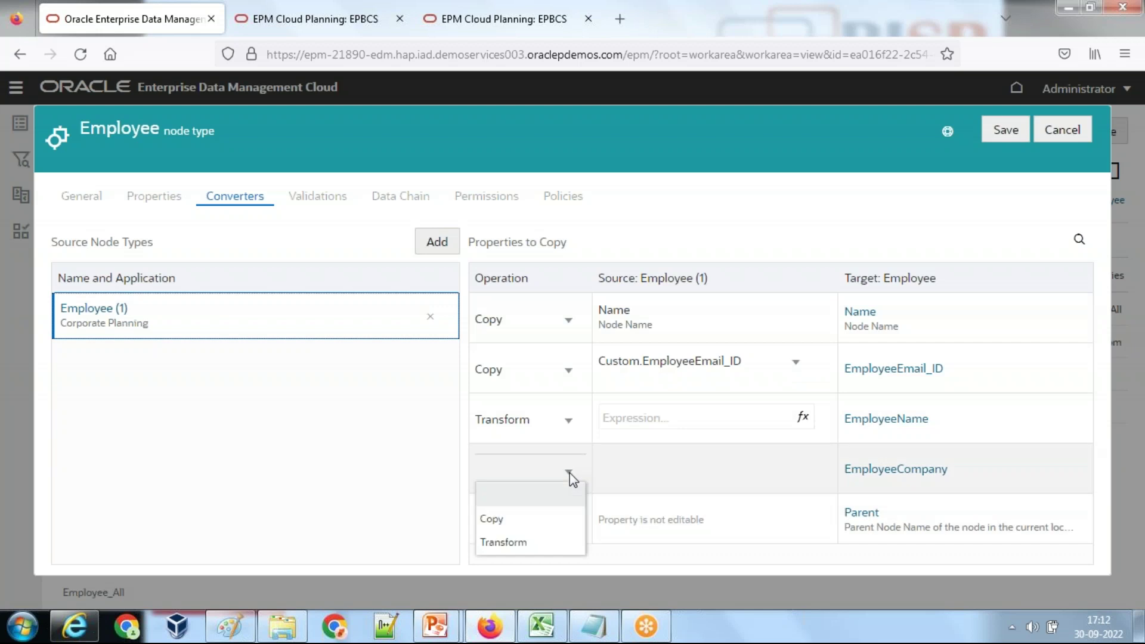
{"action": "left_click", "coordinate": [503, 542]}
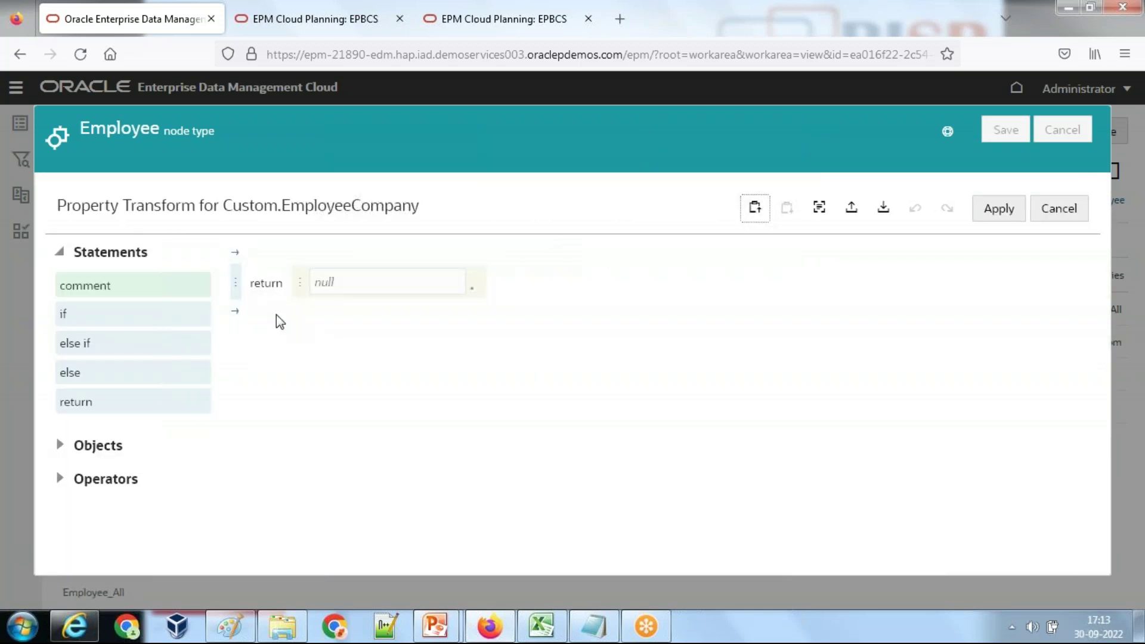
Step: Make EmployeeCompany return sourceNode's Custom.EmployeeEmail_ID property
{"action": "left_click", "coordinate": [304, 289]}
{"action": "left_click", "coordinate": [385, 271]}
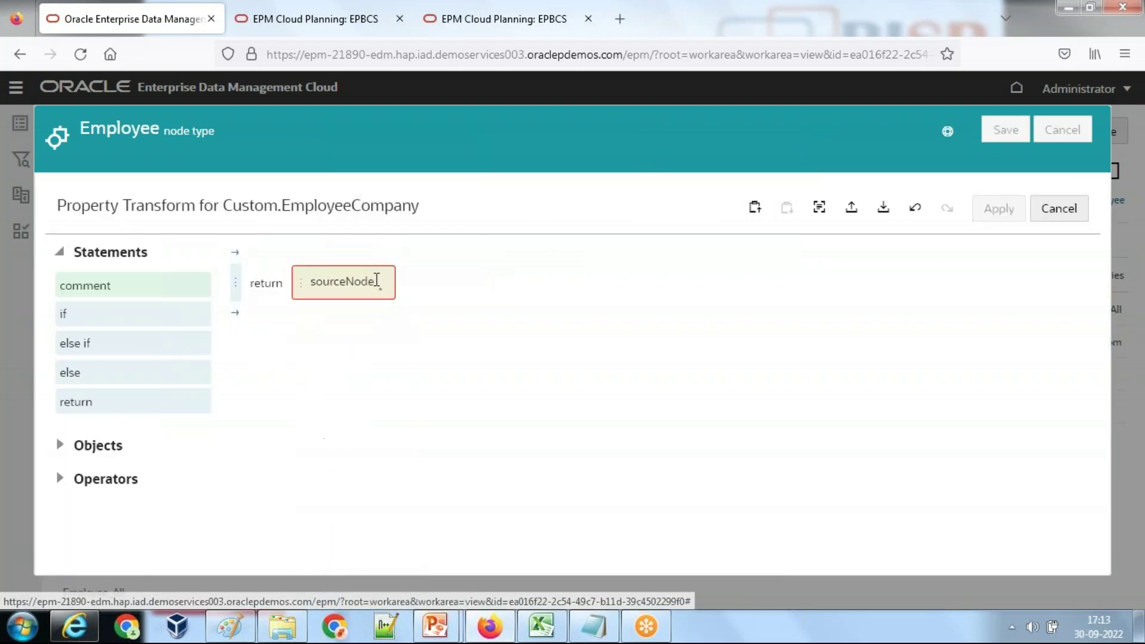
{"action": "left_click", "coordinate": [384, 295]}
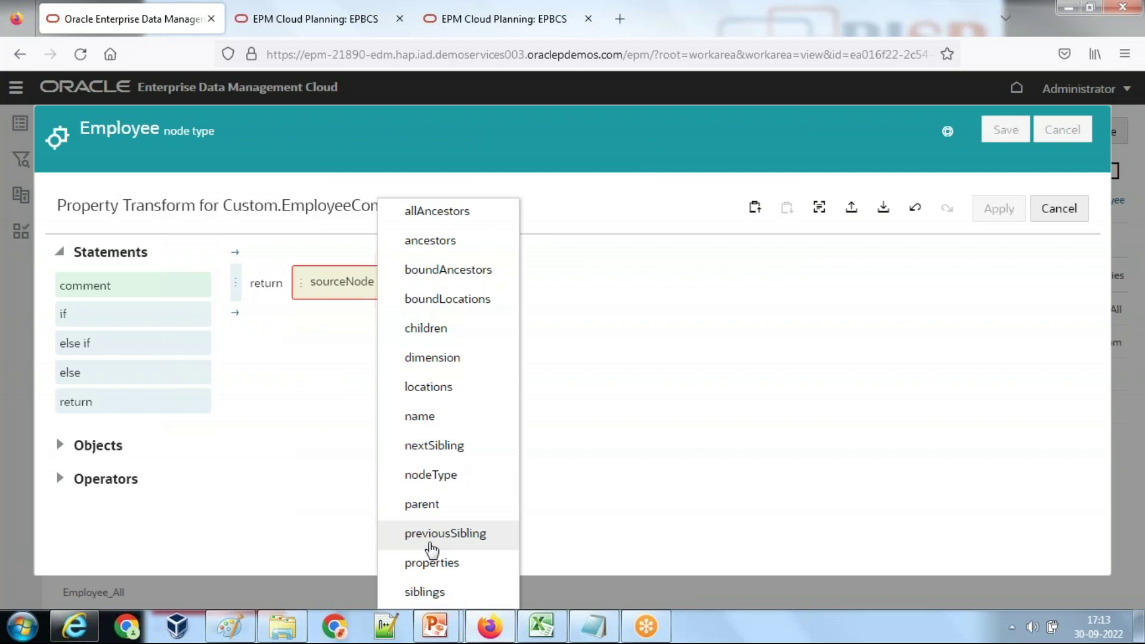
{"action": "left_click", "coordinate": [431, 564]}
{"action": "left_click", "coordinate": [452, 293]}
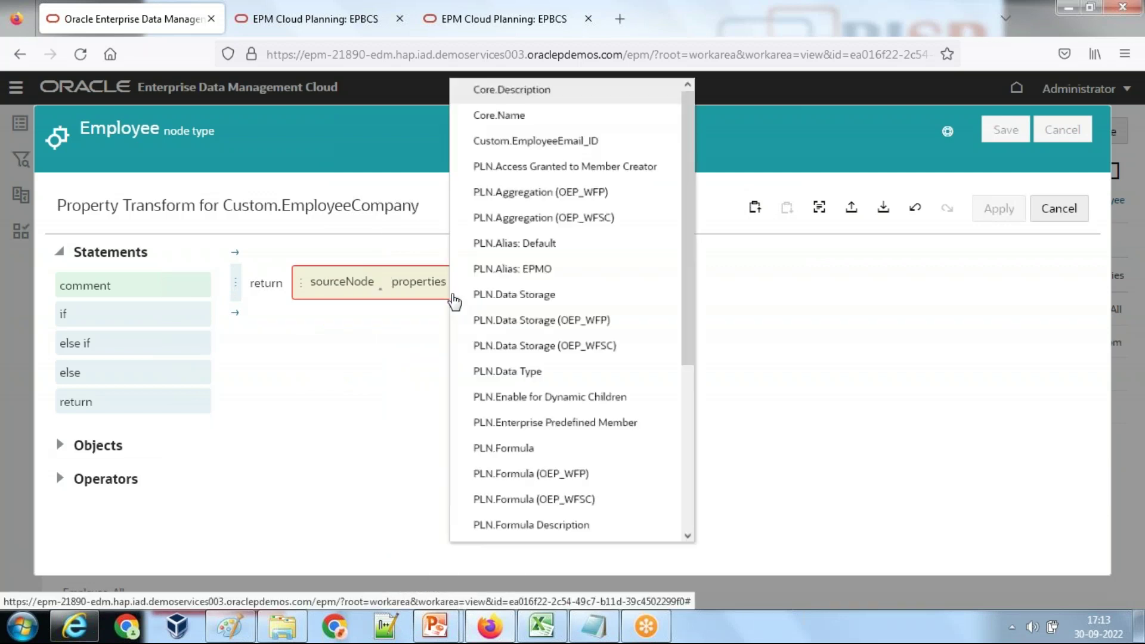
{"action": "left_click", "coordinate": [576, 157]}
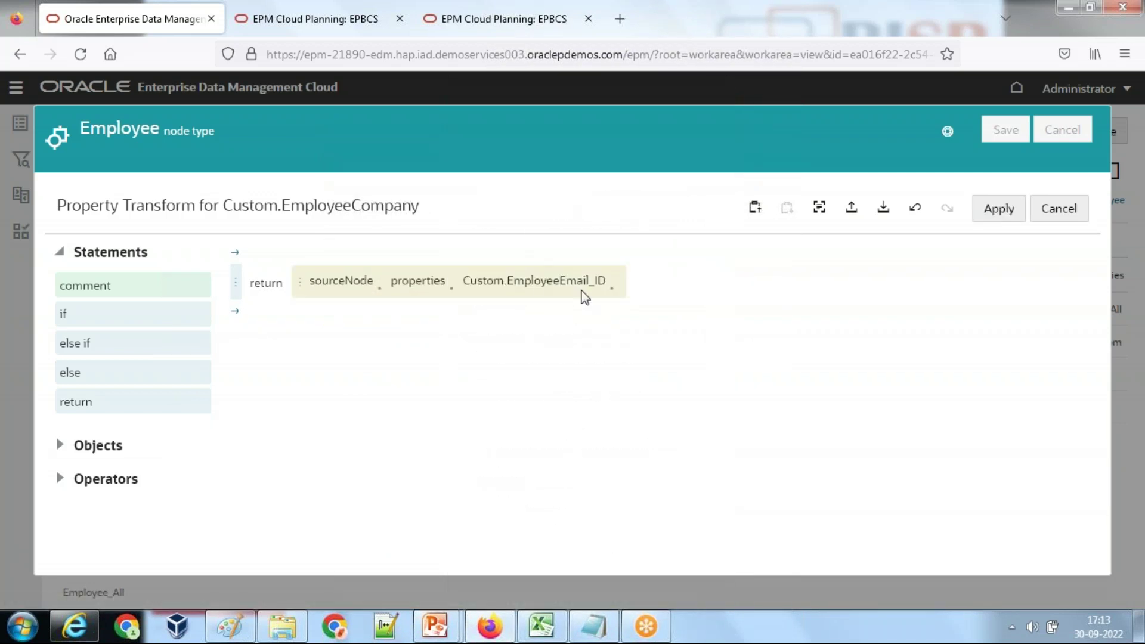
{"action": "left_click", "coordinate": [612, 295]}
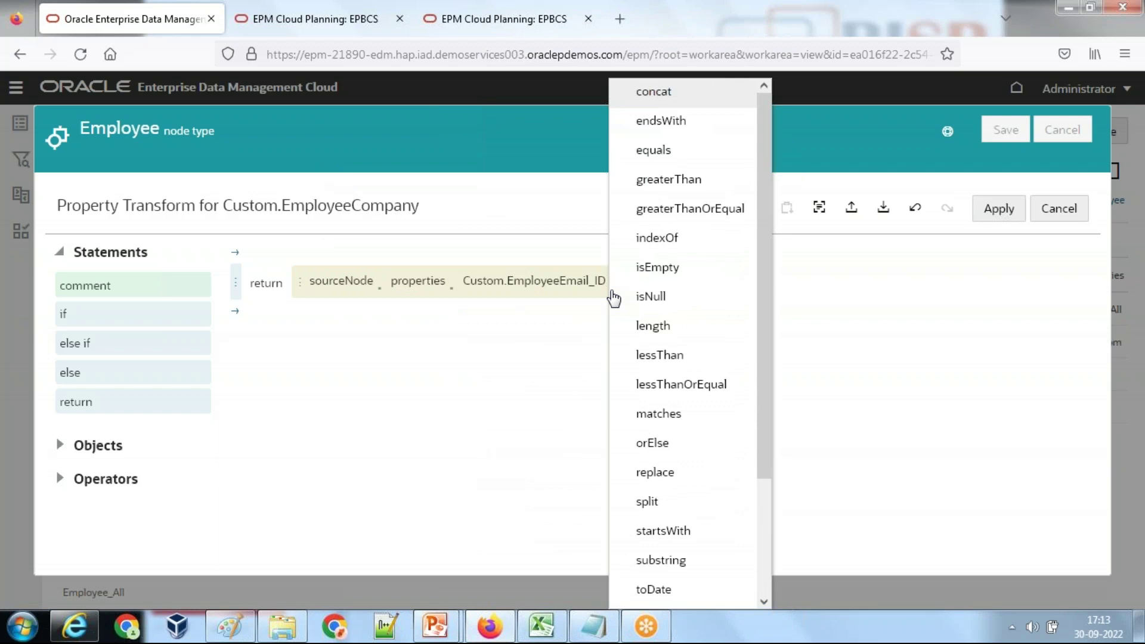
Step: Check the '@)+1' start position in the company formula in the Notepad notes
{"action": "left_click", "coordinate": [611, 626]}
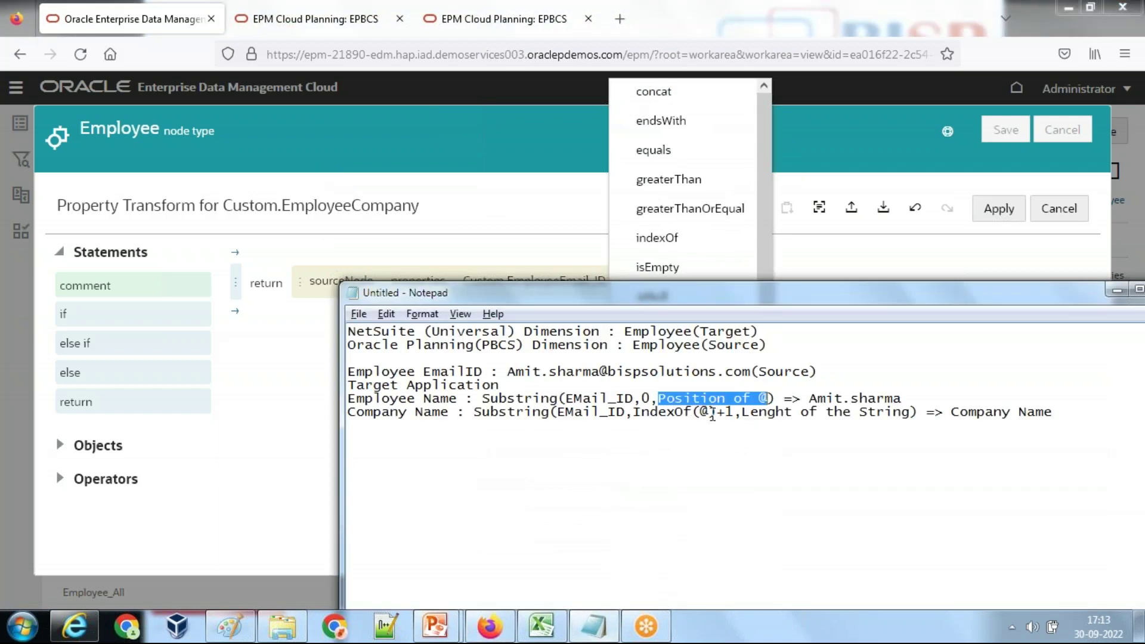
{"action": "left_click_drag", "start_coordinate": [729, 412], "coordinate": [701, 416]}
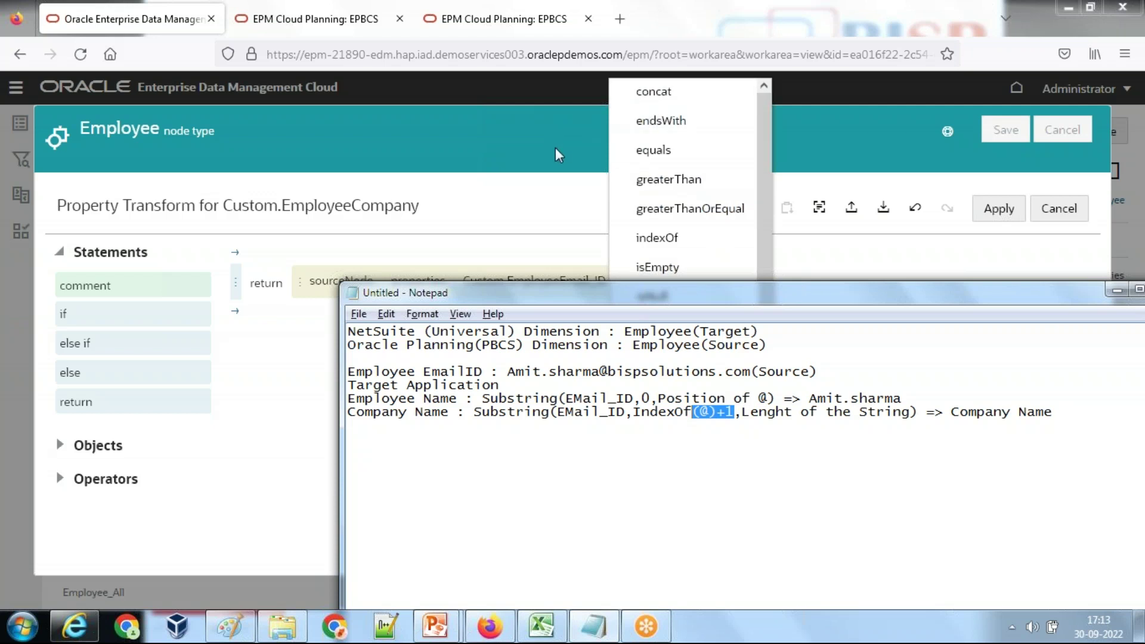
{"action": "left_click", "coordinate": [629, 234]}
{"action": "left_click", "coordinate": [616, 298]}
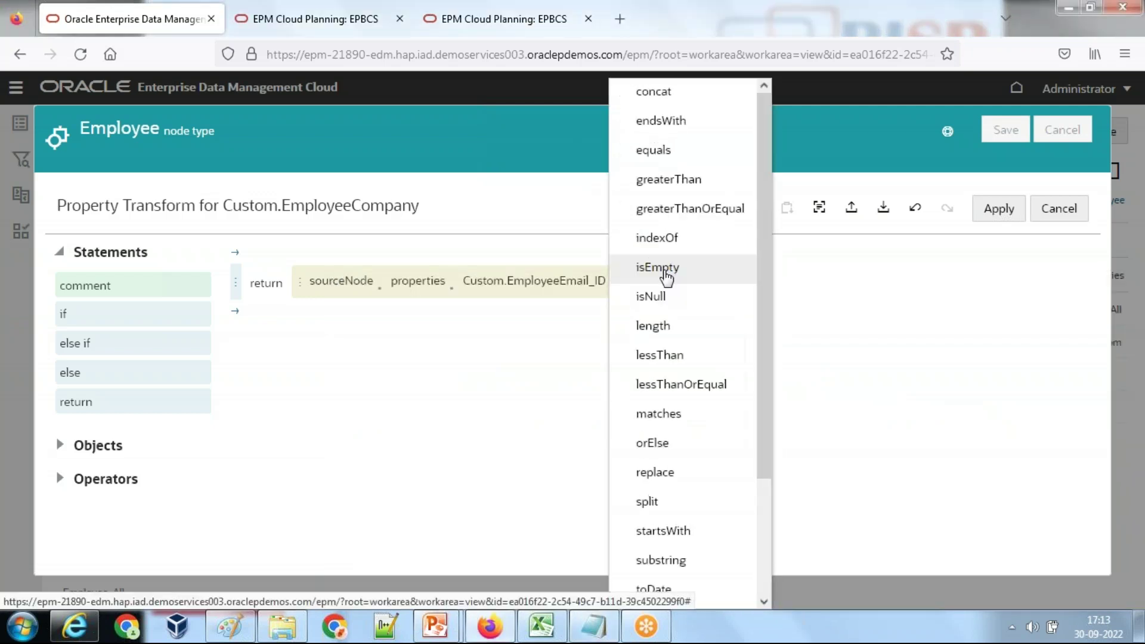
Step: Append indexOf with Search For '@' and add Integer Value 1 to the result
{"action": "left_click", "coordinate": [677, 243]}
{"action": "left_click", "coordinate": [615, 308]}
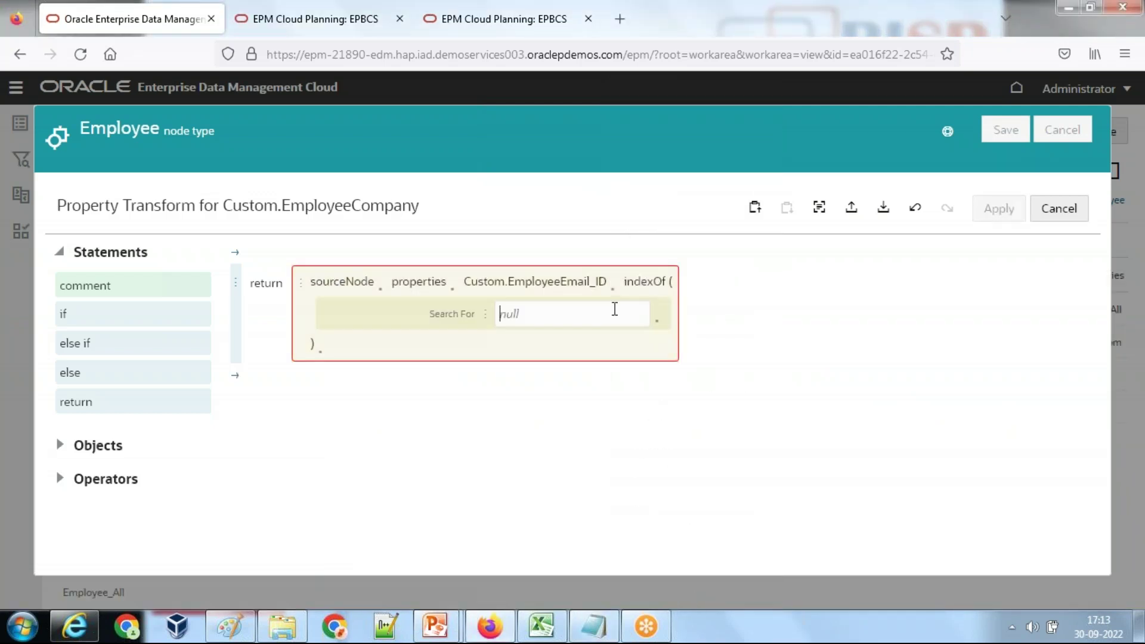
{"action": "type", "text": "@"}
{"action": "left_click", "coordinate": [321, 353]}
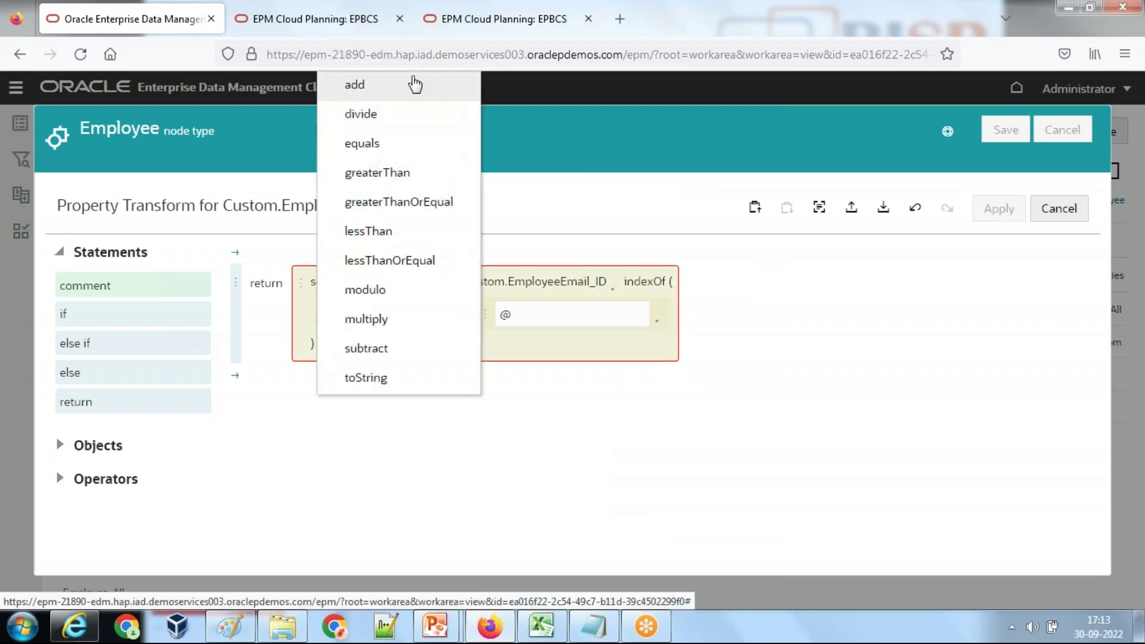
{"action": "left_click", "coordinate": [417, 84]}
{"action": "left_click", "coordinate": [544, 373]}
{"action": "type", "text": "1"}
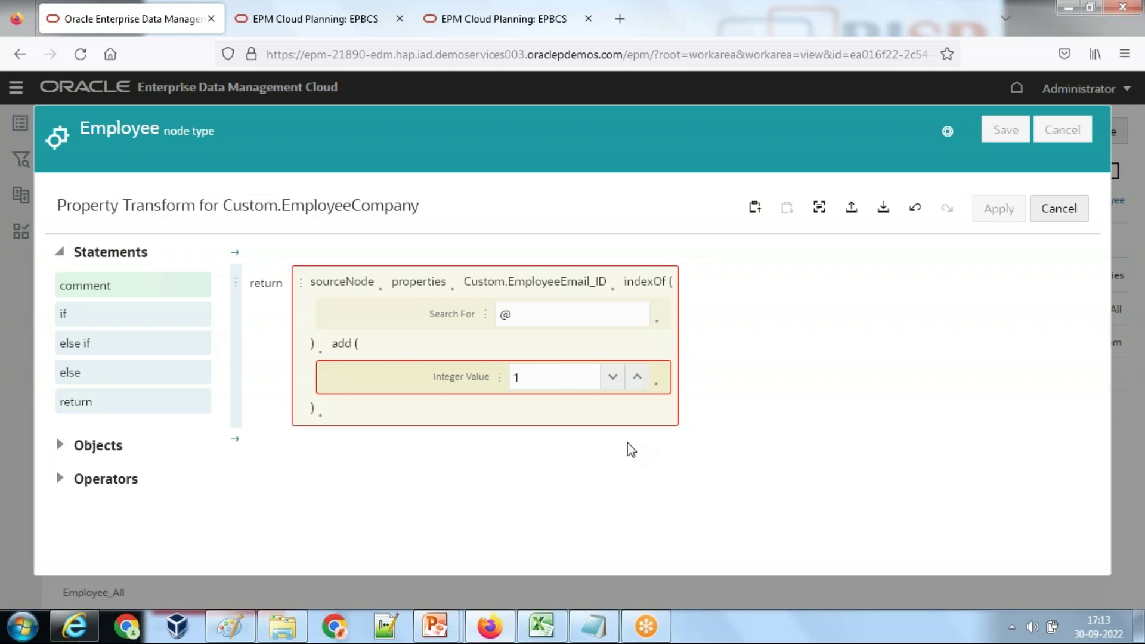
Step: Compare against the company domain in the Notepad sample email and review the add result's functions
{"action": "left_click", "coordinate": [595, 624]}
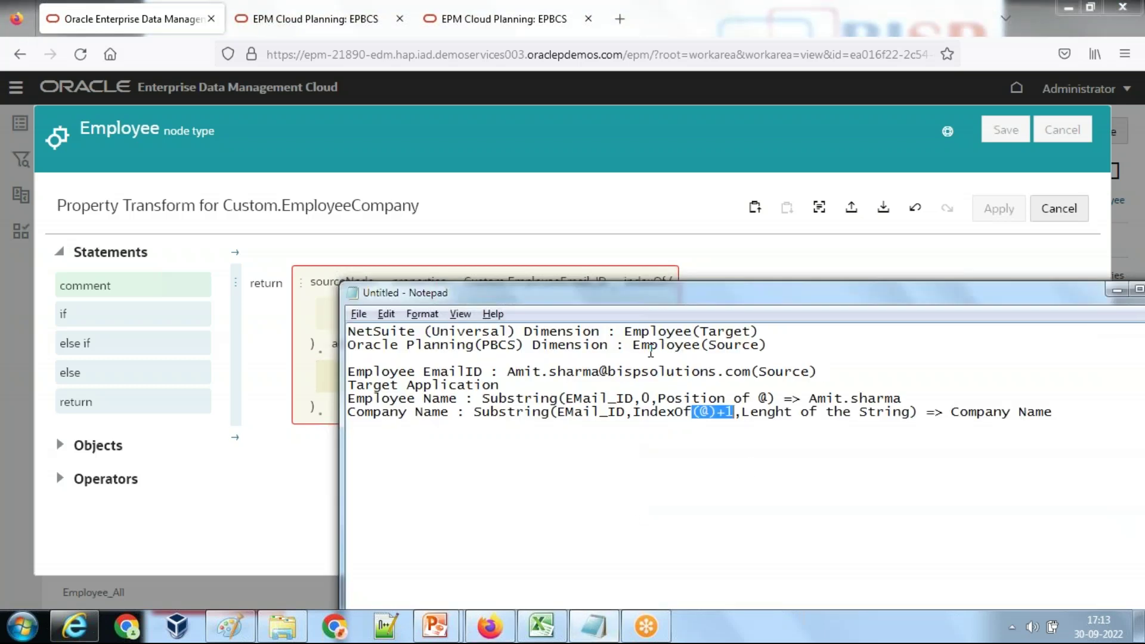
{"action": "left_click_drag", "start_coordinate": [607, 373], "coordinate": [746, 377]}
{"action": "left_click", "coordinate": [725, 270]}
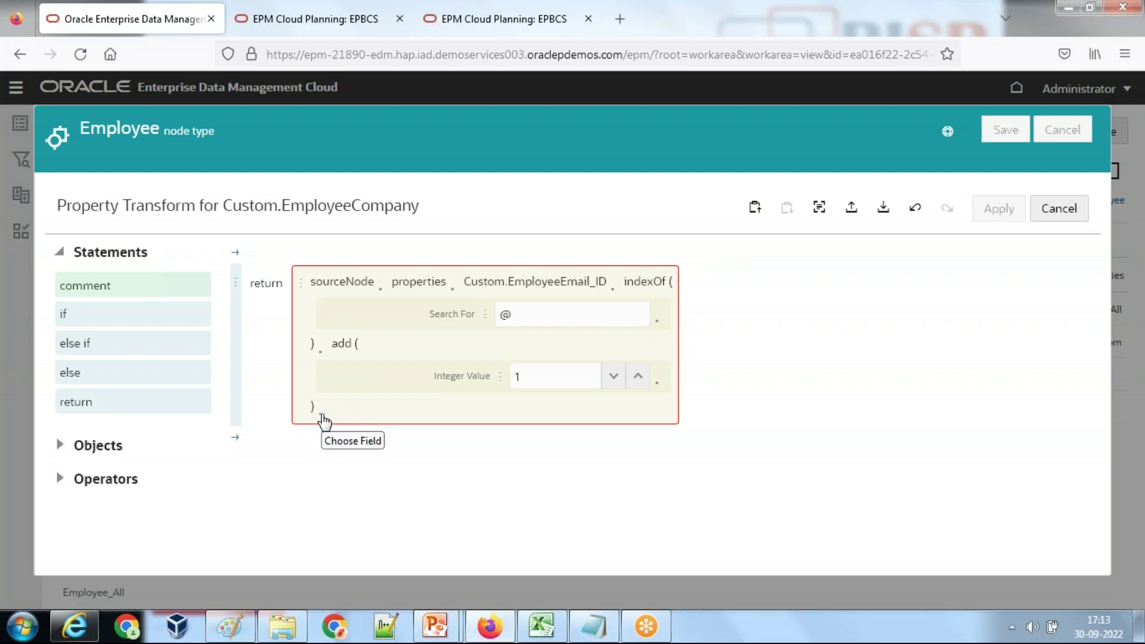
{"action": "left_click", "coordinate": [324, 421]}
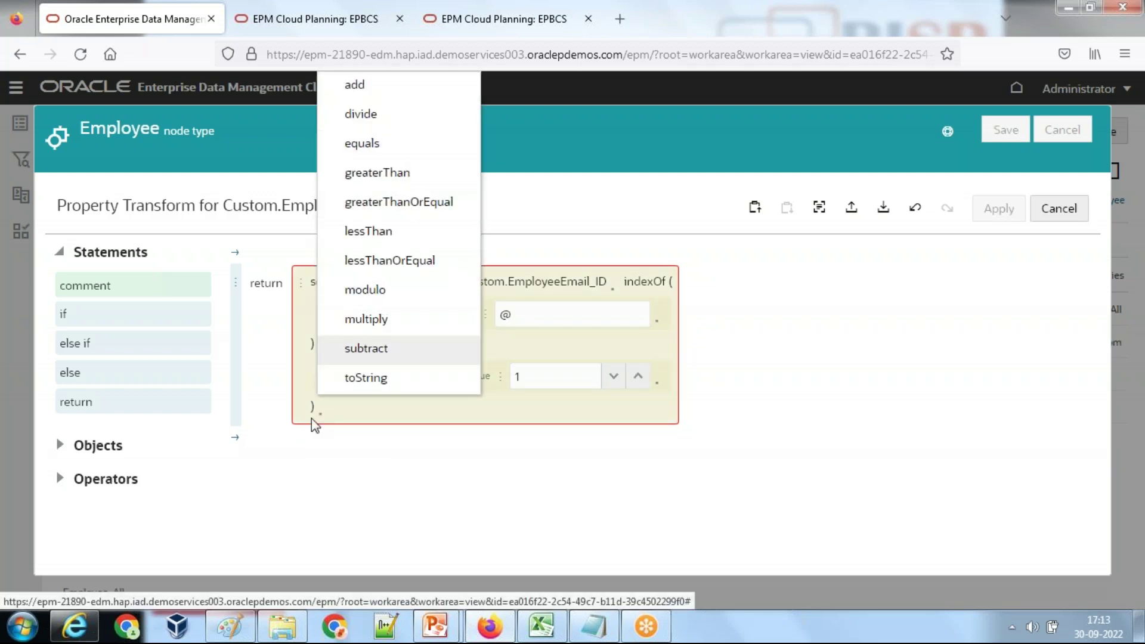
{"action": "left_click", "coordinate": [599, 363]}
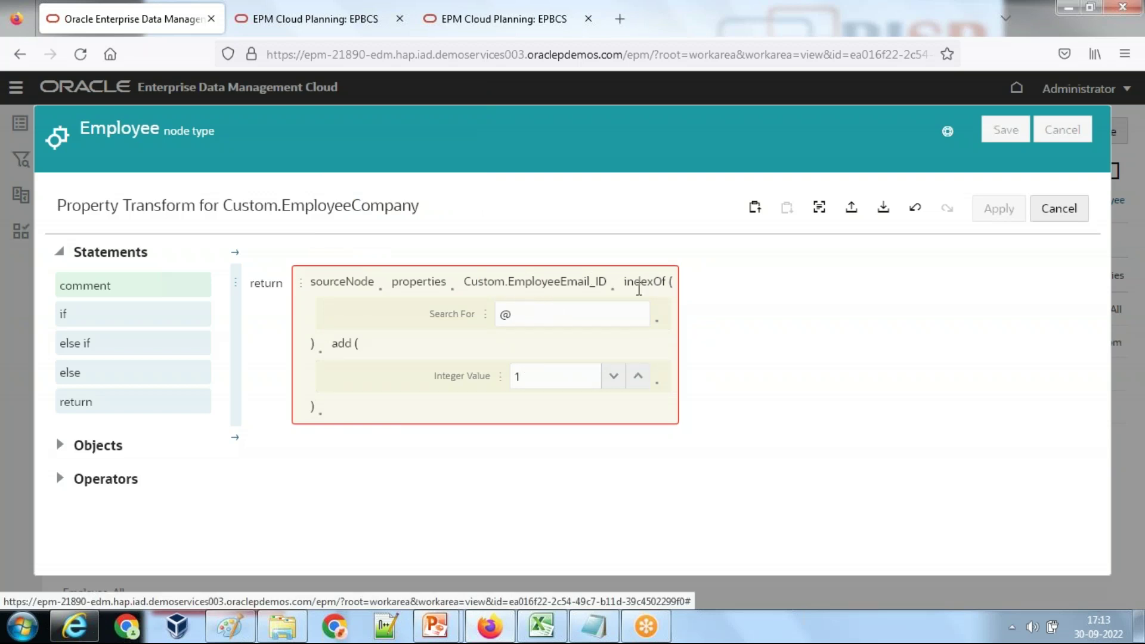
Step: Replace indexOf with substring and begin Start Index as sourceNode.properties.Custom.EmployeeEmail_ID
{"action": "mouse_move", "coordinate": [638, 290]}
{"action": "left_click", "coordinate": [615, 289]}
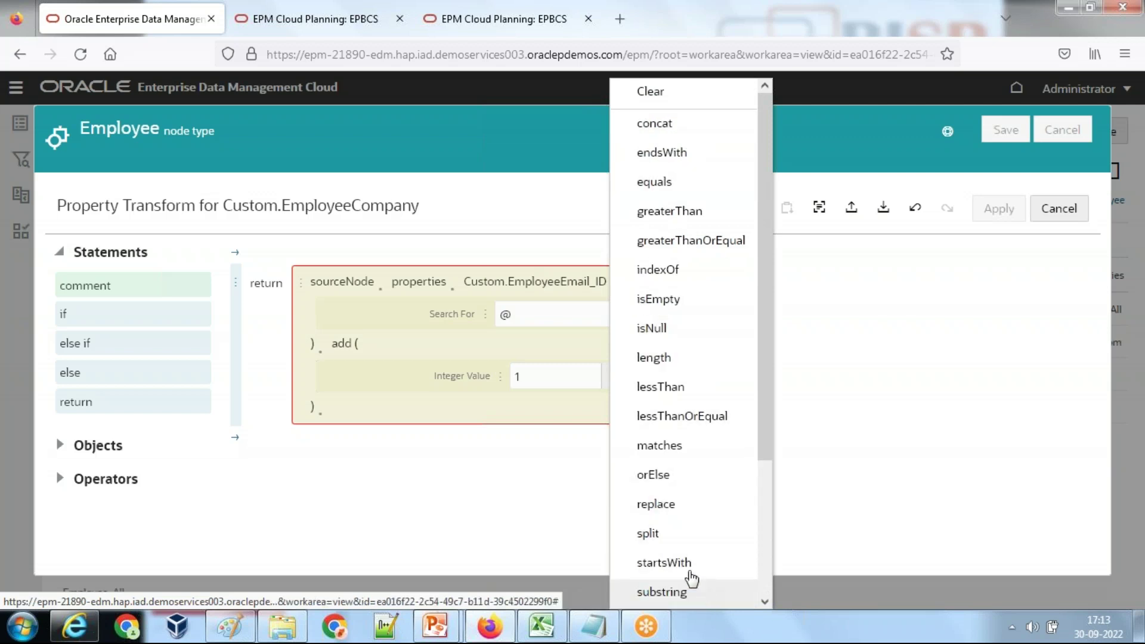
{"action": "left_click", "coordinate": [661, 591]}
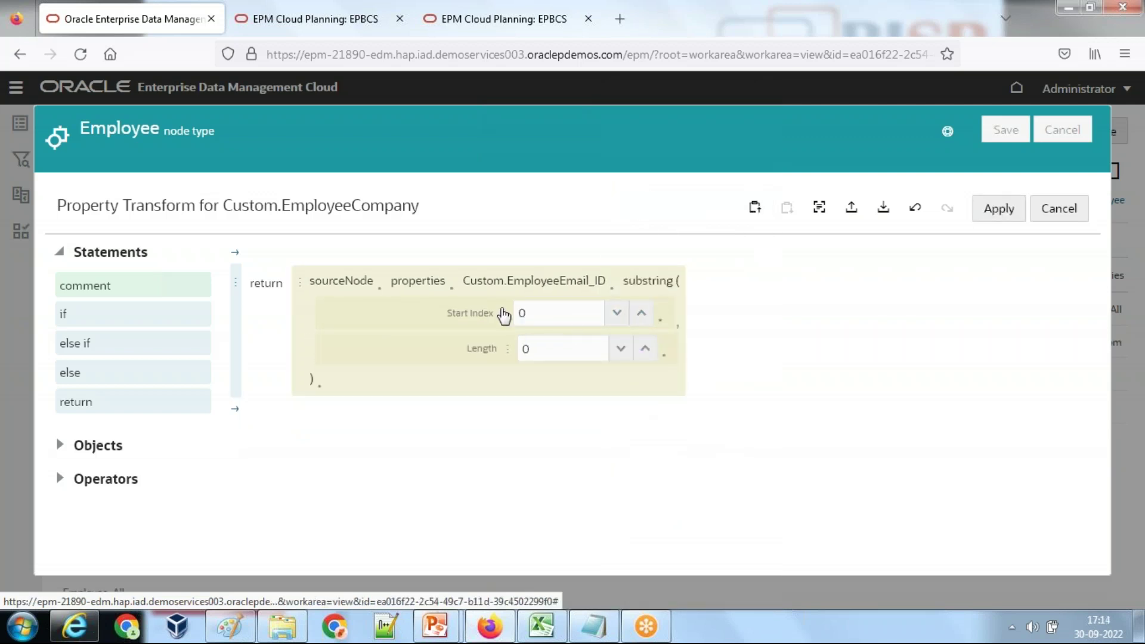
{"action": "left_click", "coordinate": [506, 317]}
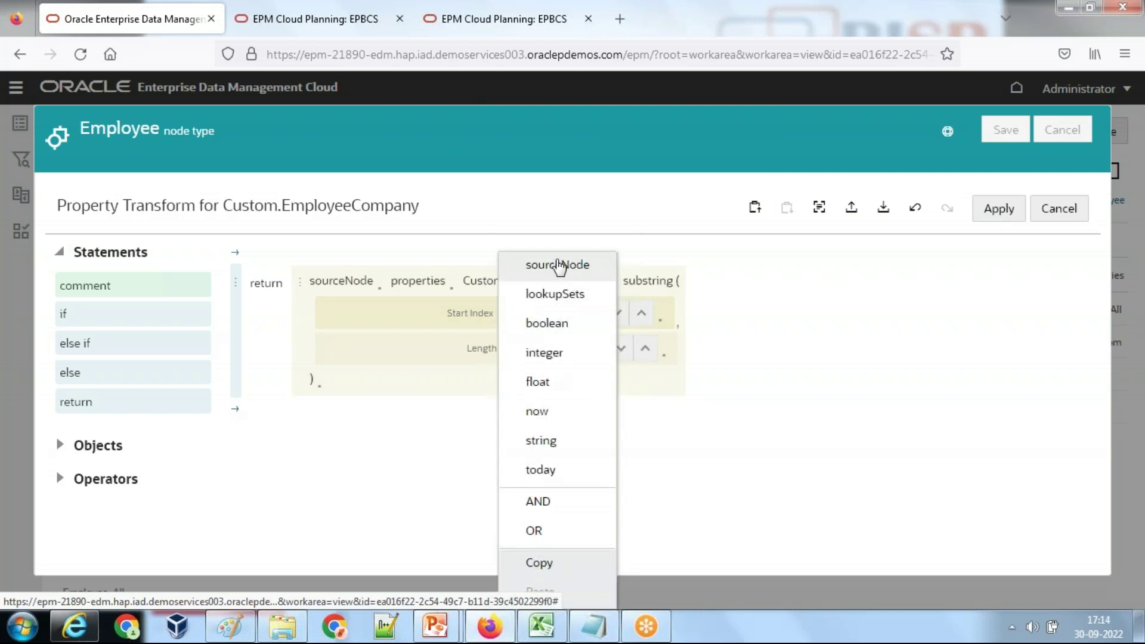
{"action": "left_click", "coordinate": [557, 265]}
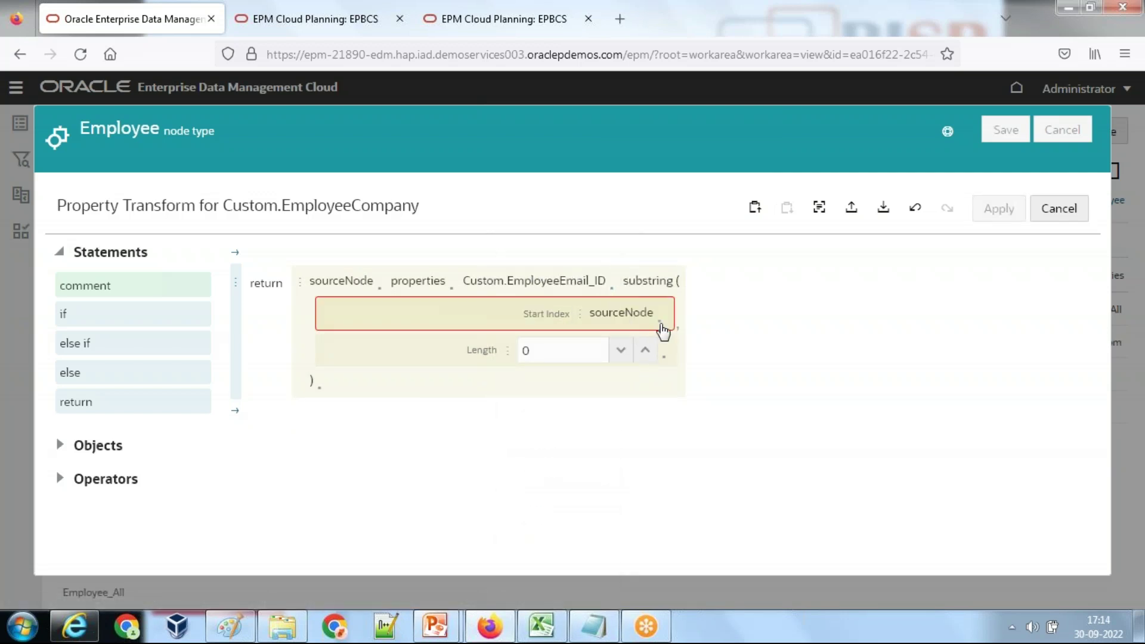
{"action": "left_click", "coordinate": [661, 327]}
{"action": "left_click", "coordinate": [710, 562]}
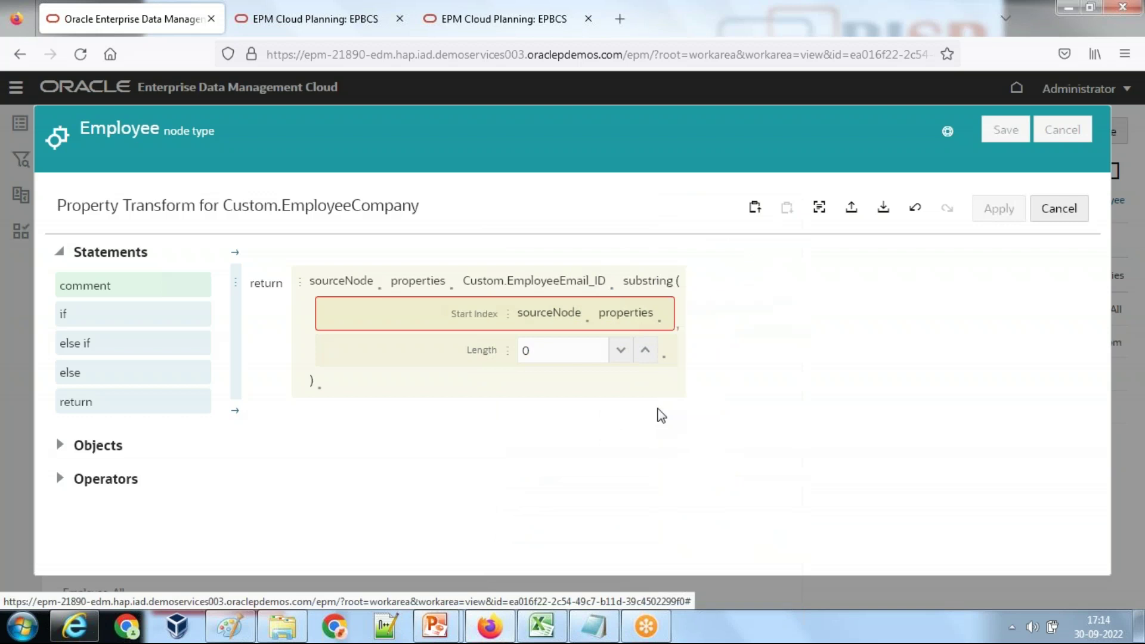
{"action": "left_click", "coordinate": [664, 329]}
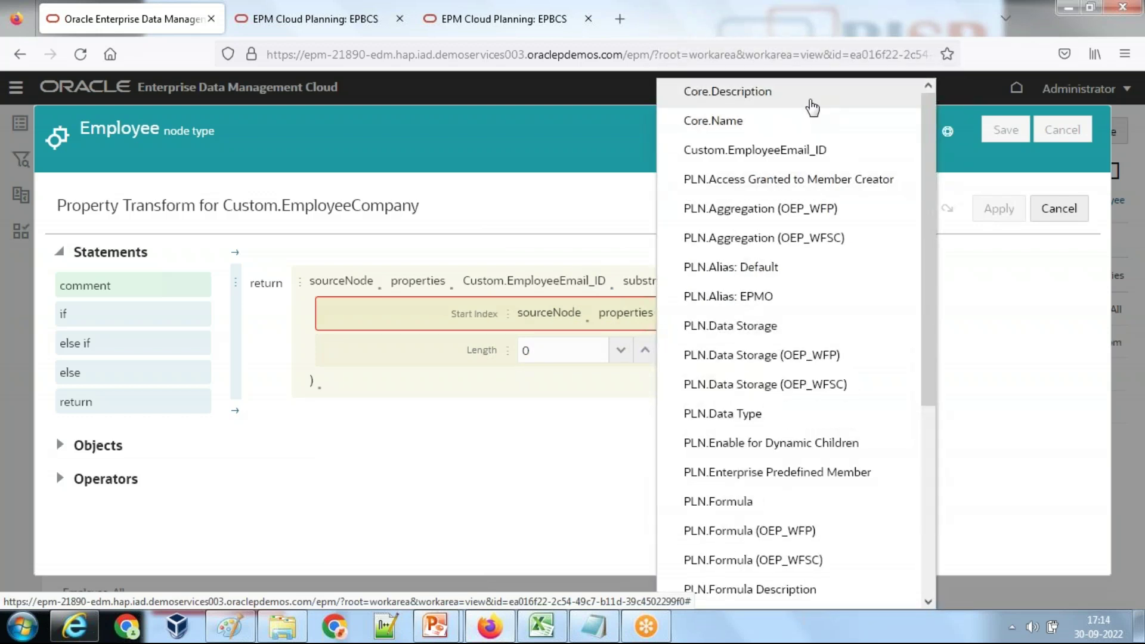
{"action": "left_click", "coordinate": [798, 150]}
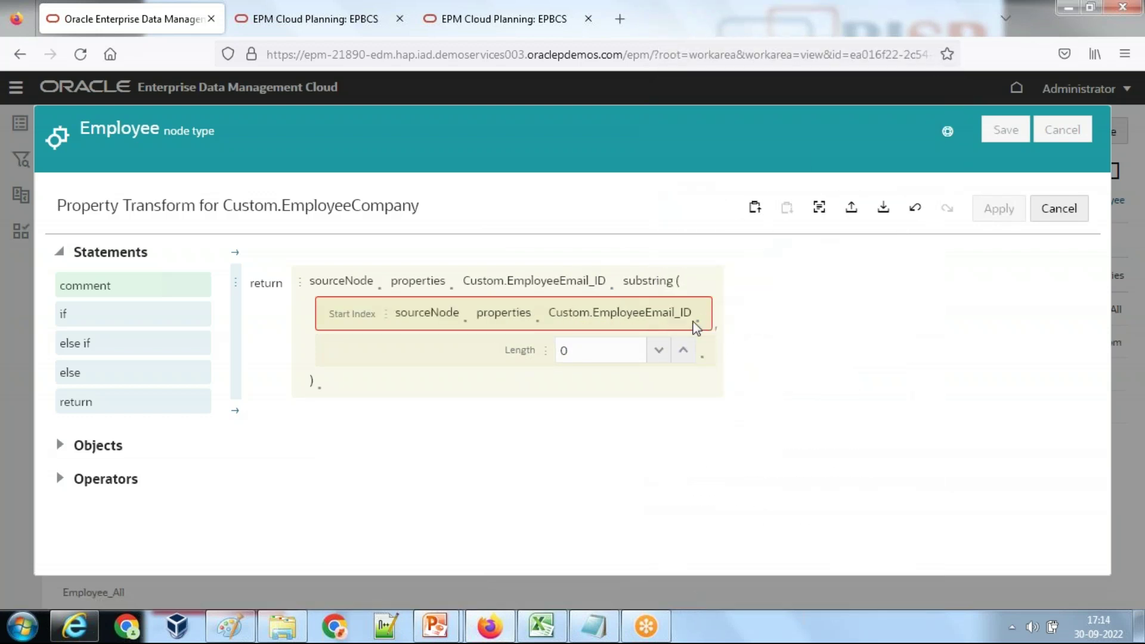
Step: Complete Start Index as the email's indexOf(@) plus 1
{"action": "left_click", "coordinate": [697, 328]}
{"action": "left_click", "coordinate": [752, 230]}
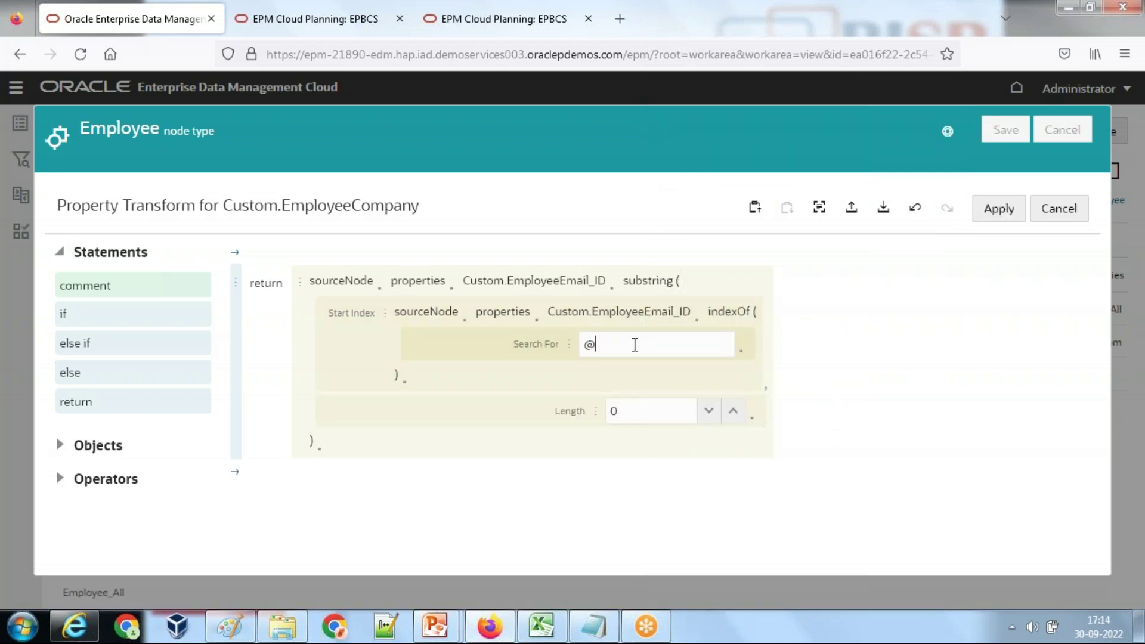
{"action": "left_click", "coordinate": [408, 391]}
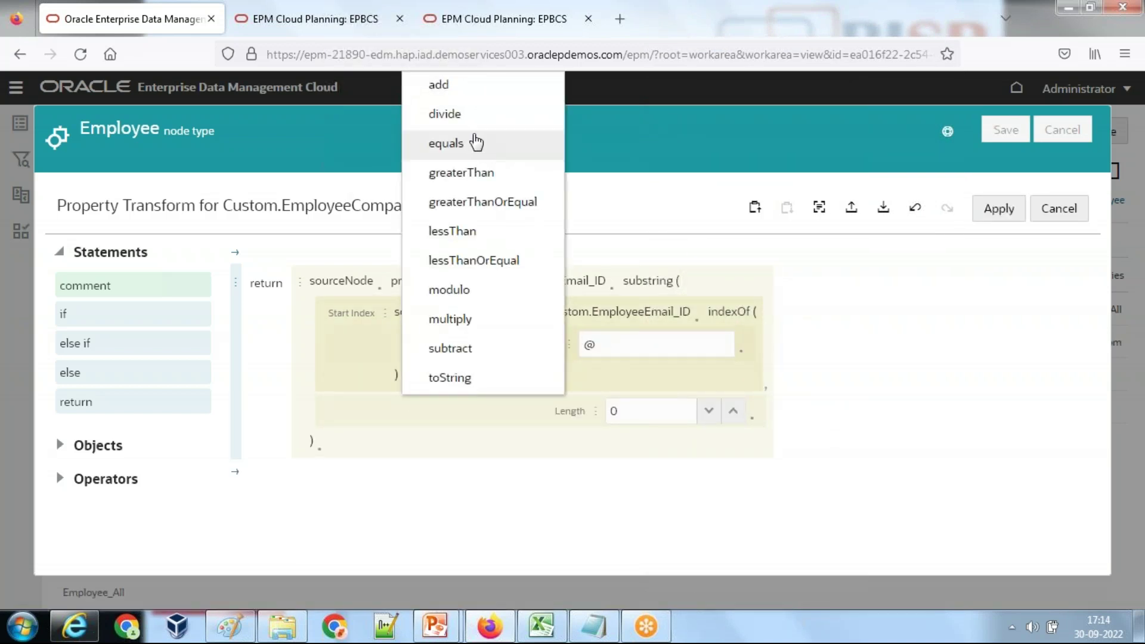
{"action": "left_click", "coordinate": [465, 91]}
{"action": "left_click", "coordinate": [642, 472]}
{"action": "left_click", "coordinate": [596, 473]}
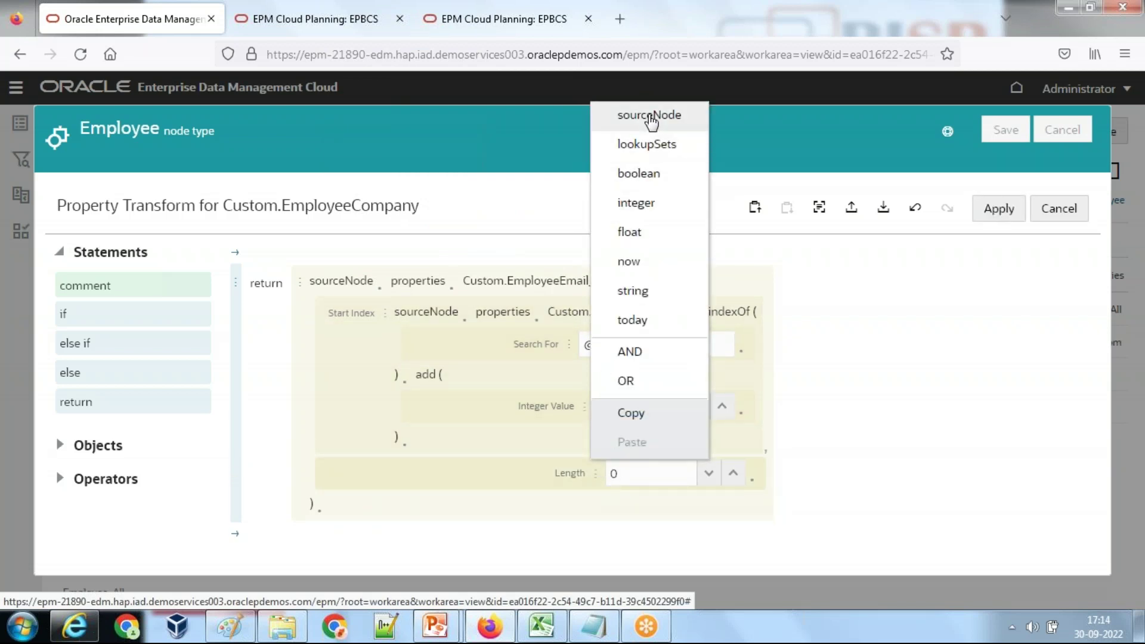
Step: Set the substring Length to Custom.EmployeeEmail_ID's length and apply the EmployeeCompany transform
{"action": "left_click", "coordinate": [649, 116]}
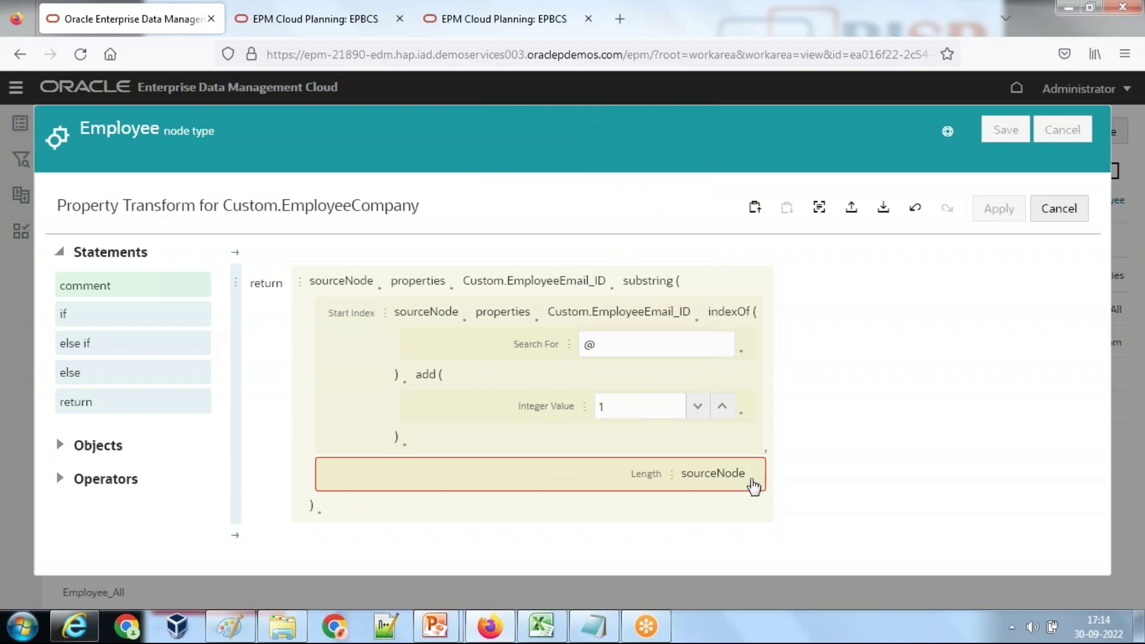
{"action": "left_click", "coordinate": [753, 486]}
{"action": "left_click", "coordinate": [797, 434]}
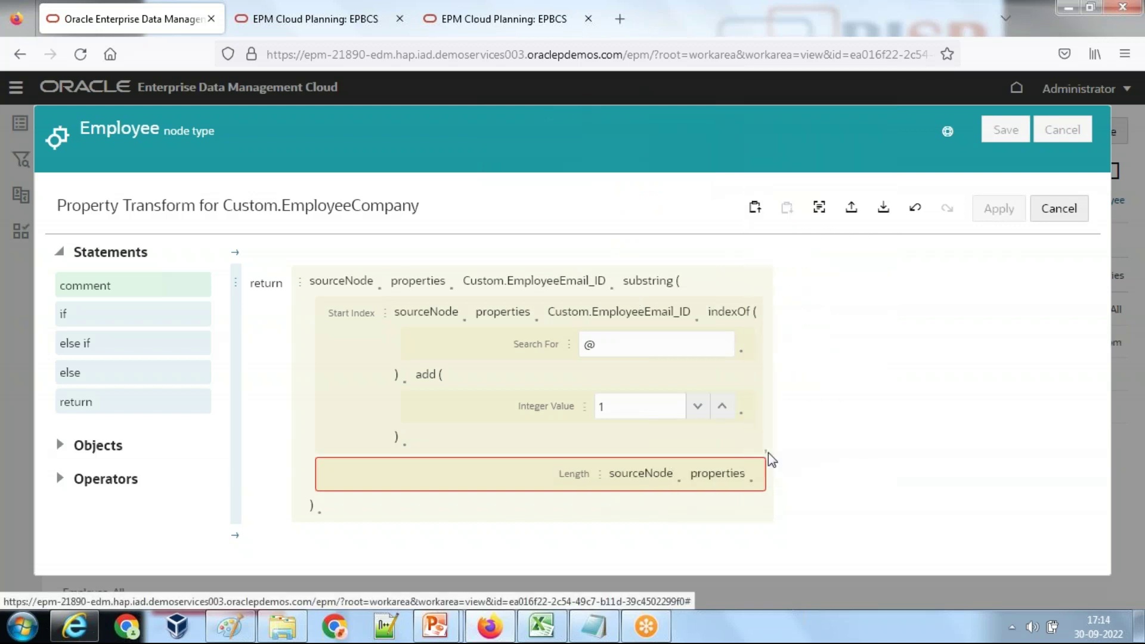
{"action": "left_click", "coordinate": [757, 486]}
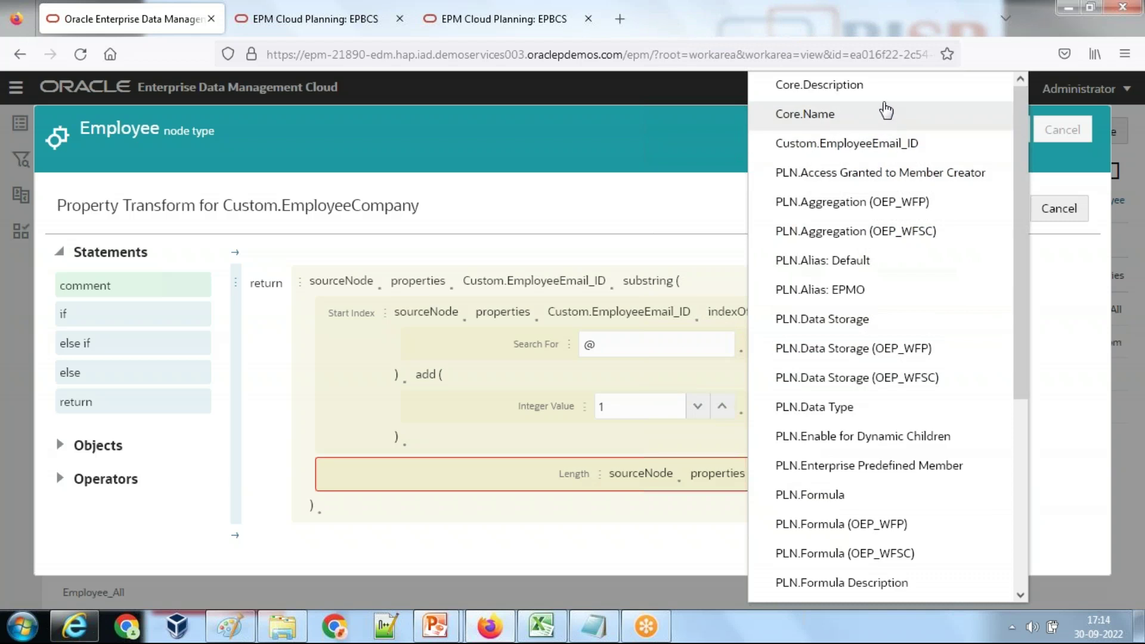
{"action": "left_click", "coordinate": [870, 148]}
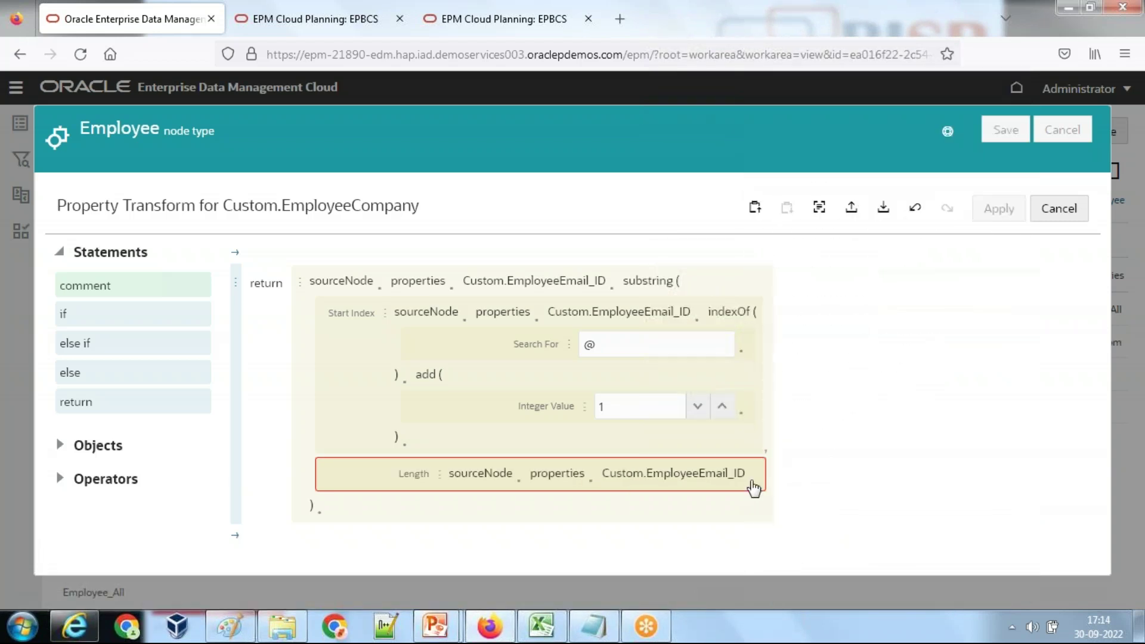
{"action": "left_click", "coordinate": [752, 483]}
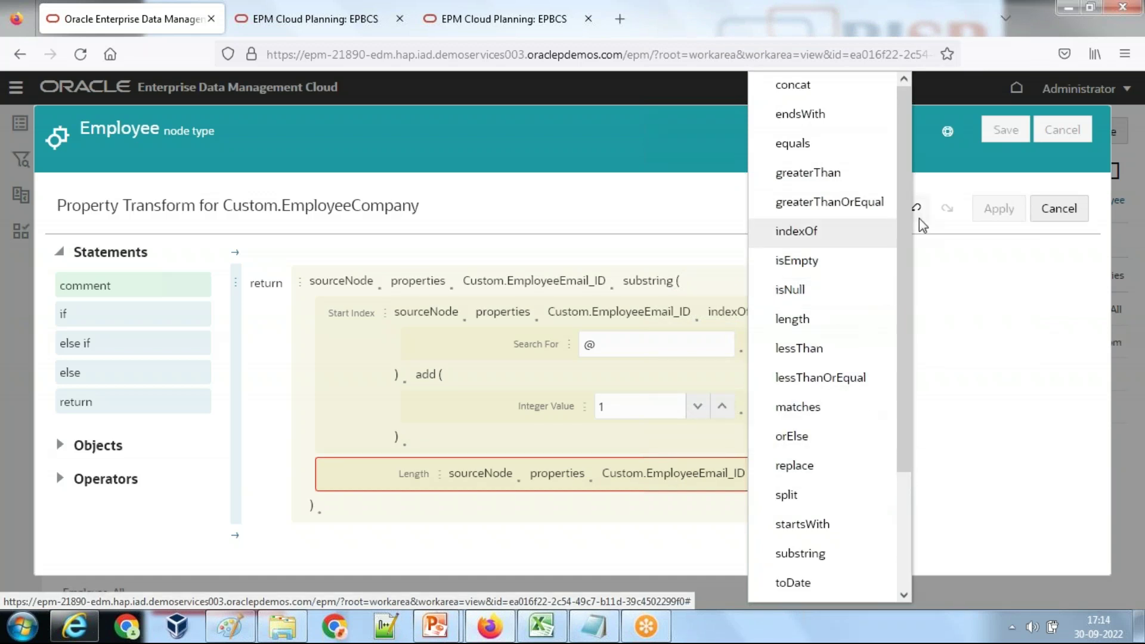
{"action": "left_click", "coordinate": [790, 318]}
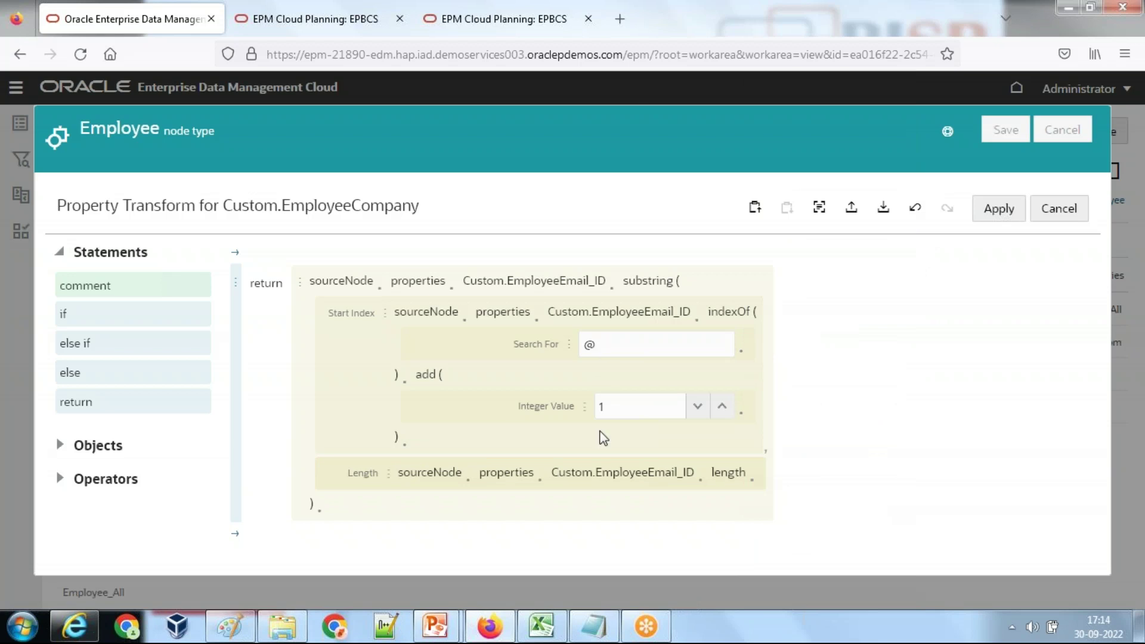
{"action": "left_click", "coordinate": [983, 212]}
Step: Save and close the Employee node type, confirm the View Modified message, and show viewpoints side by side
{"action": "left_click", "coordinate": [1006, 131]}
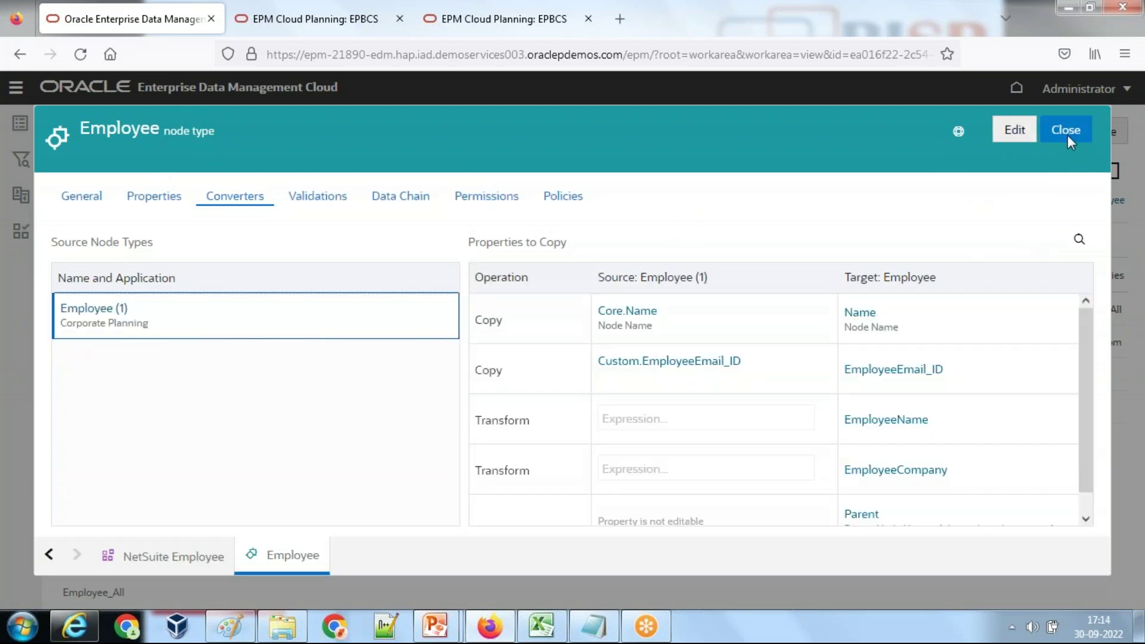
{"action": "left_click", "coordinate": [1066, 131]}
{"action": "left_click", "coordinate": [661, 396]}
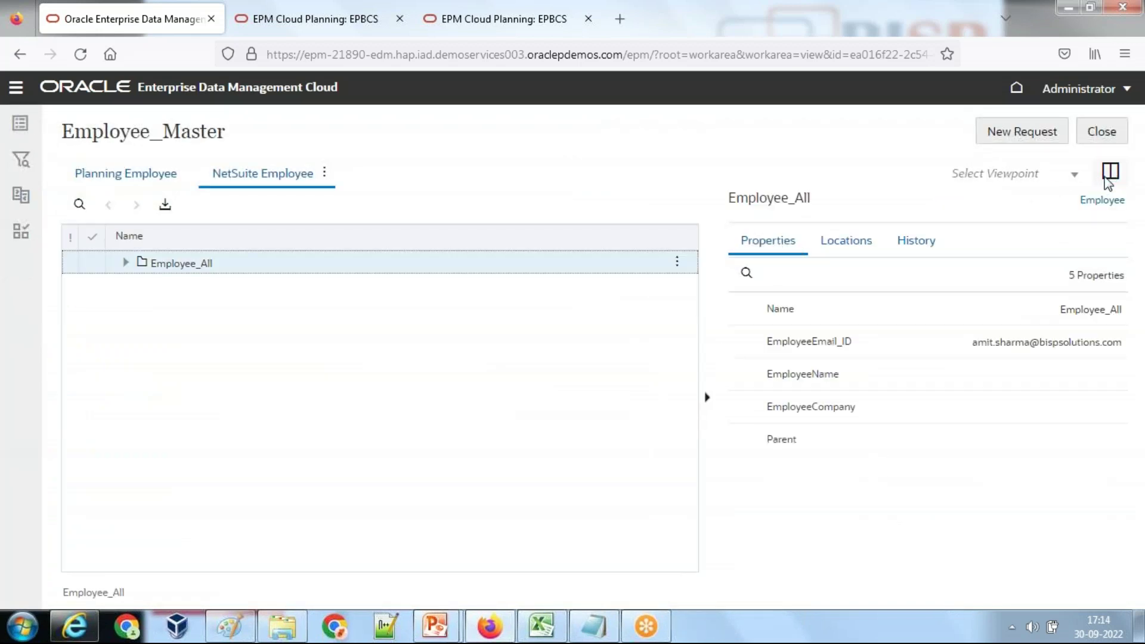
{"action": "left_click", "coordinate": [1109, 173]}
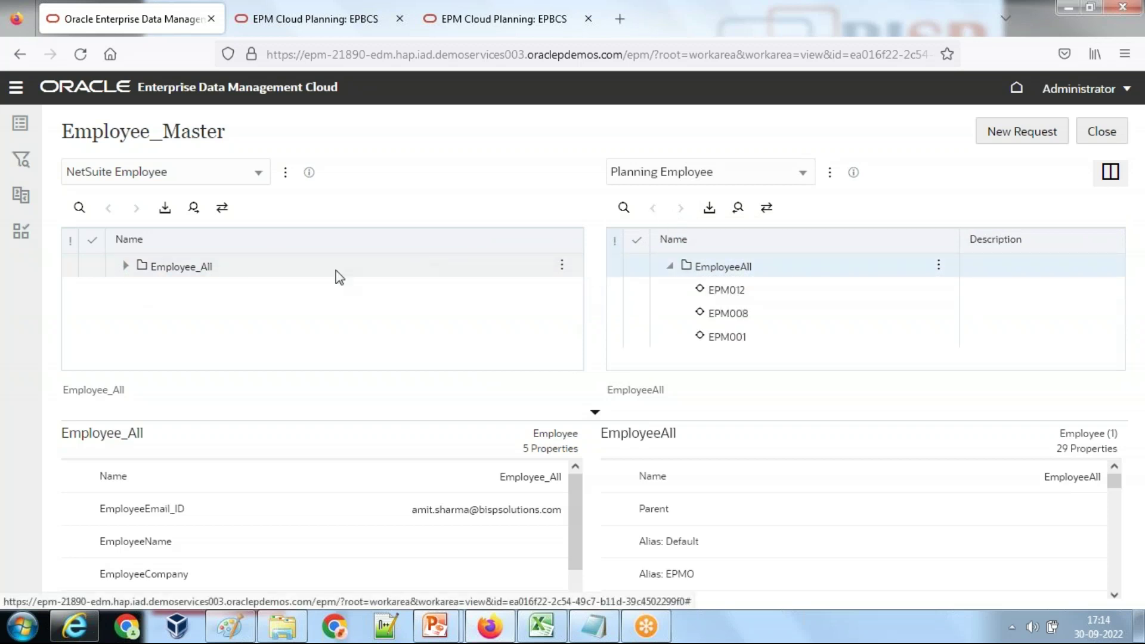
Step: Dismiss the maintenance notice, expand Employee_All, select EPM001 in Planning Employee, and start a new request
{"action": "left_click", "coordinate": [130, 275]}
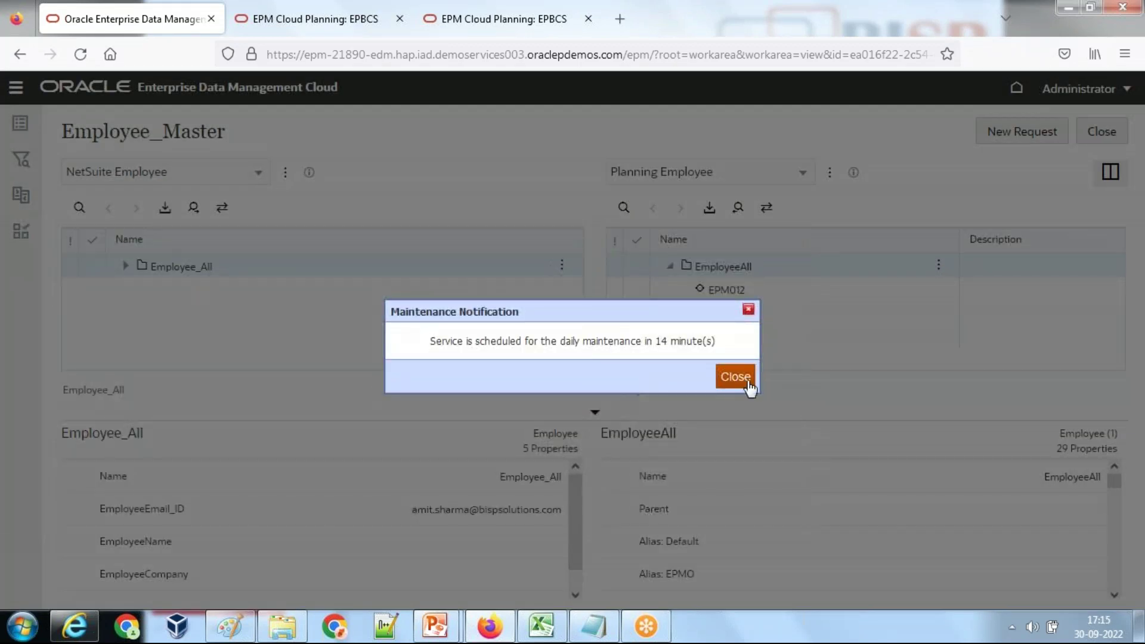
{"action": "left_click", "coordinate": [739, 377]}
{"action": "left_click", "coordinate": [125, 266]}
{"action": "left_click", "coordinate": [846, 338]}
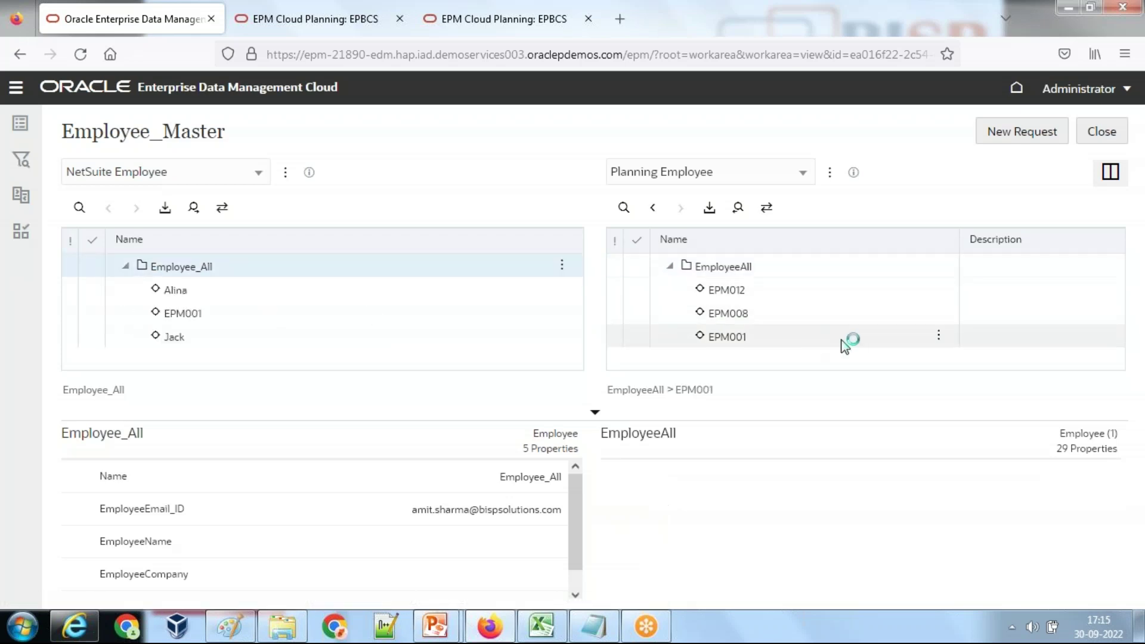
{"action": "left_click", "coordinate": [938, 336]}
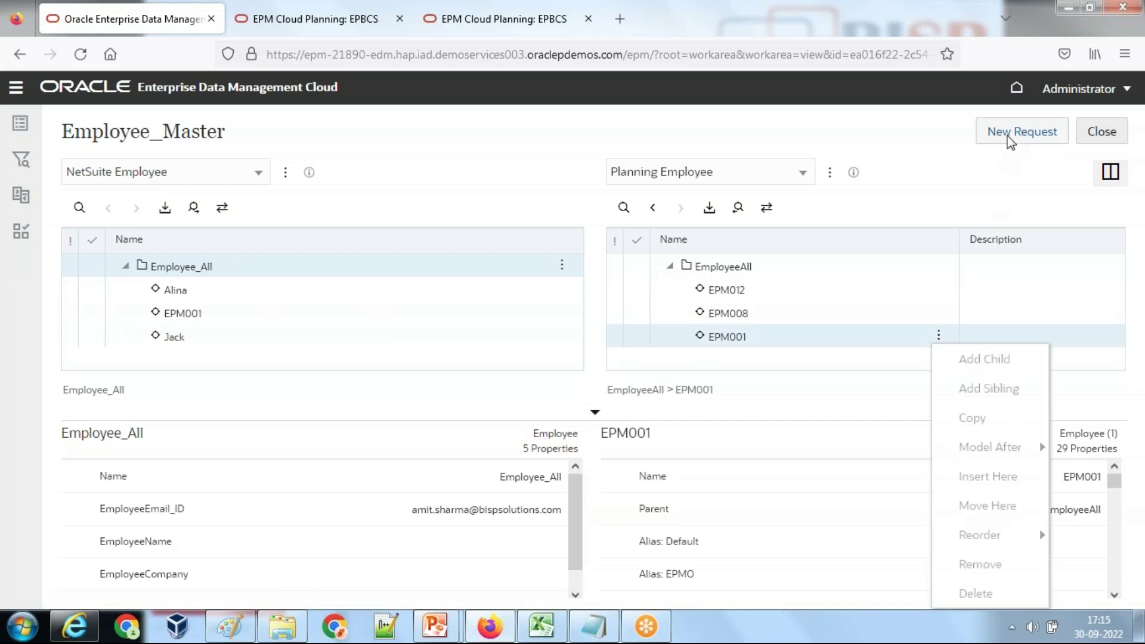
{"action": "left_click", "coordinate": [1011, 136]}
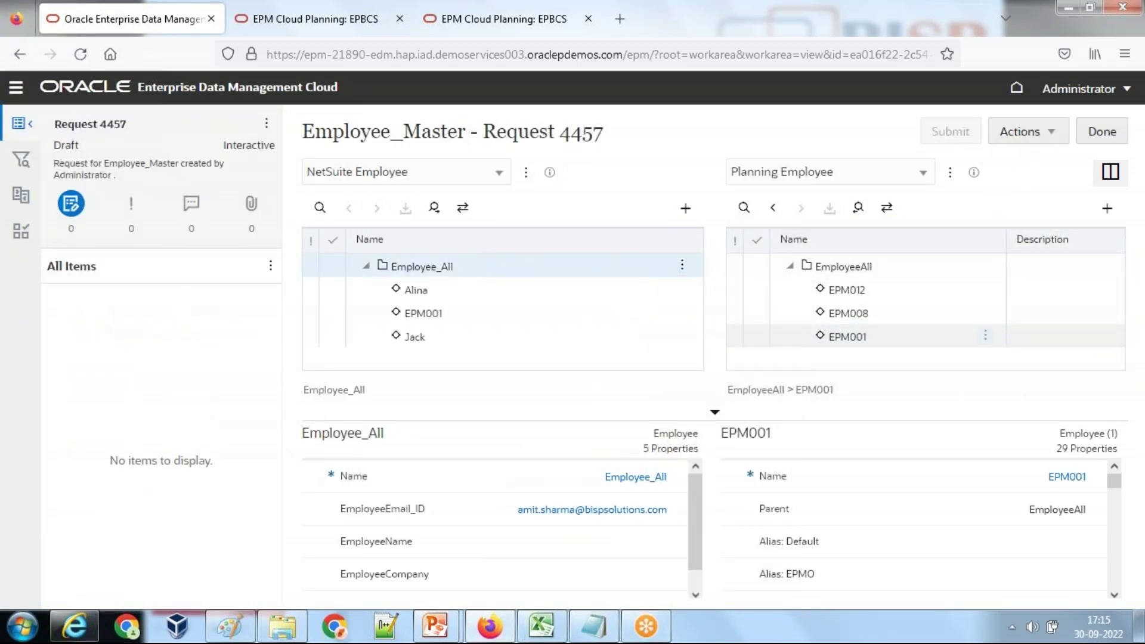
Step: Add employee EPM1002 as a sibling of EPM001 and enter its EmployeeEmail_ID e-mail address
{"action": "left_click", "coordinate": [985, 335]}
{"action": "left_click", "coordinate": [1025, 387]}
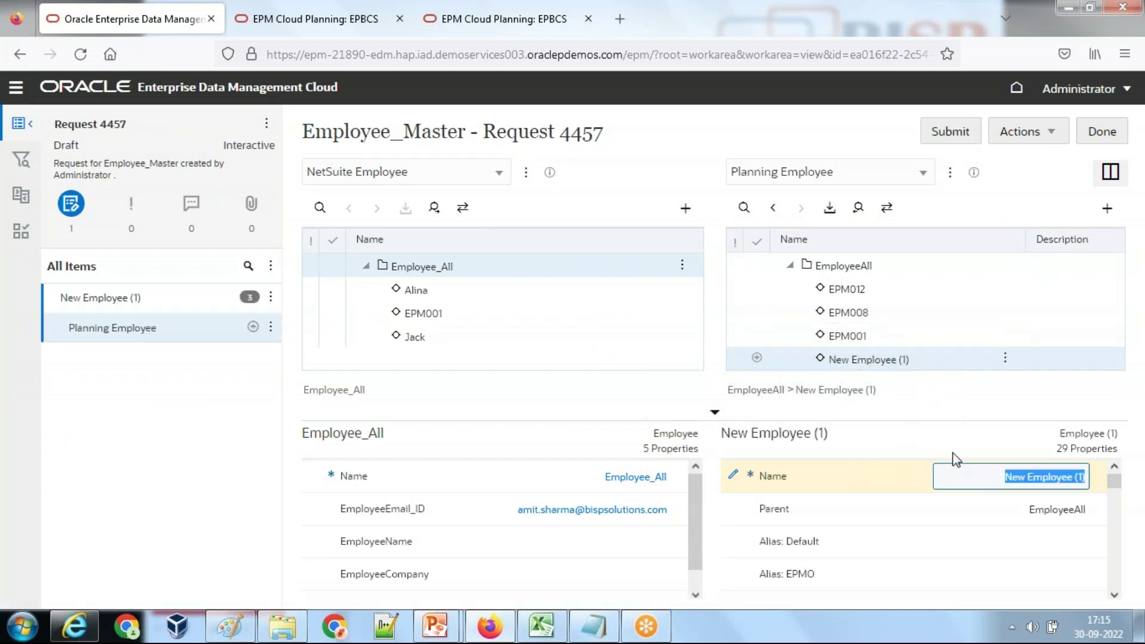
{"action": "type", "text": "EPM1002"}
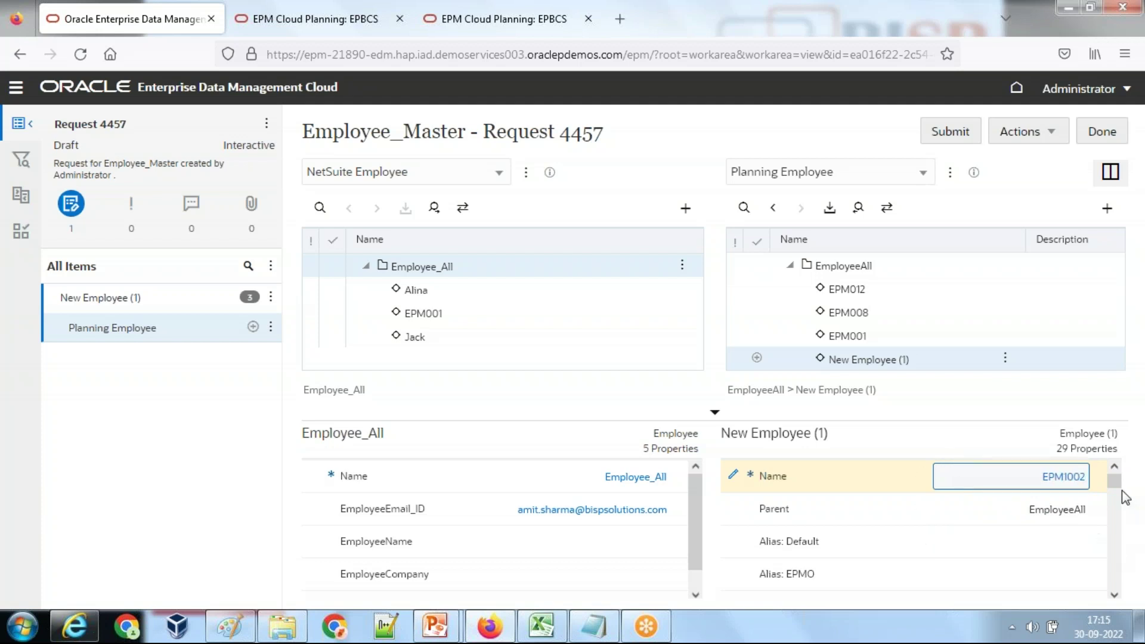
{"action": "left_click_drag", "start_coordinate": [1118, 492], "coordinate": [1115, 587]}
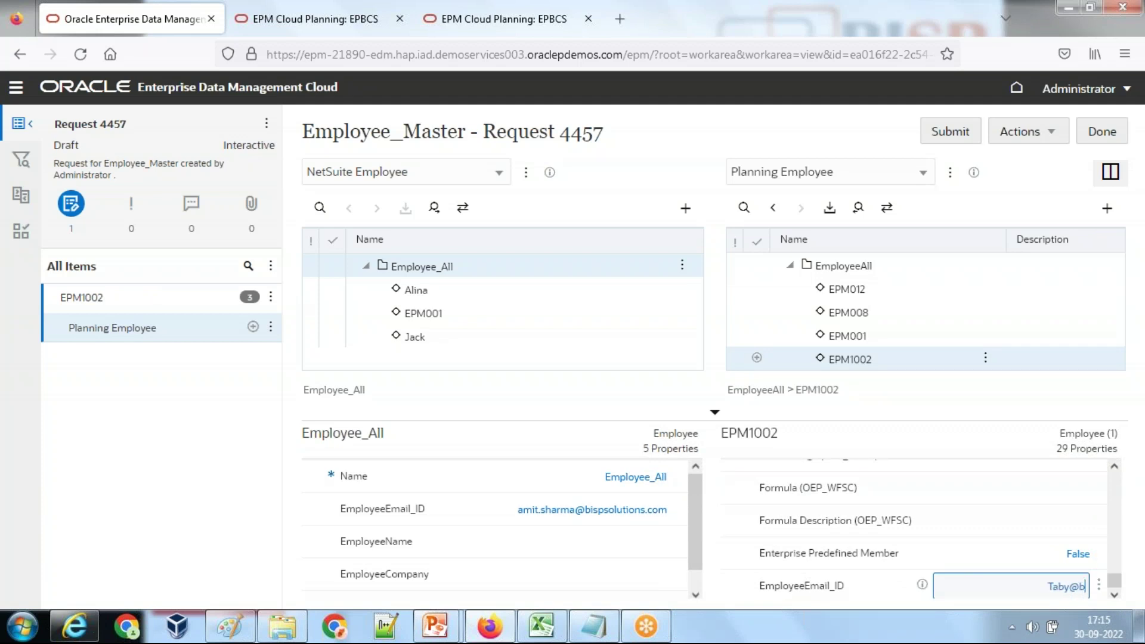
{"action": "type", "text": "utions.com"}
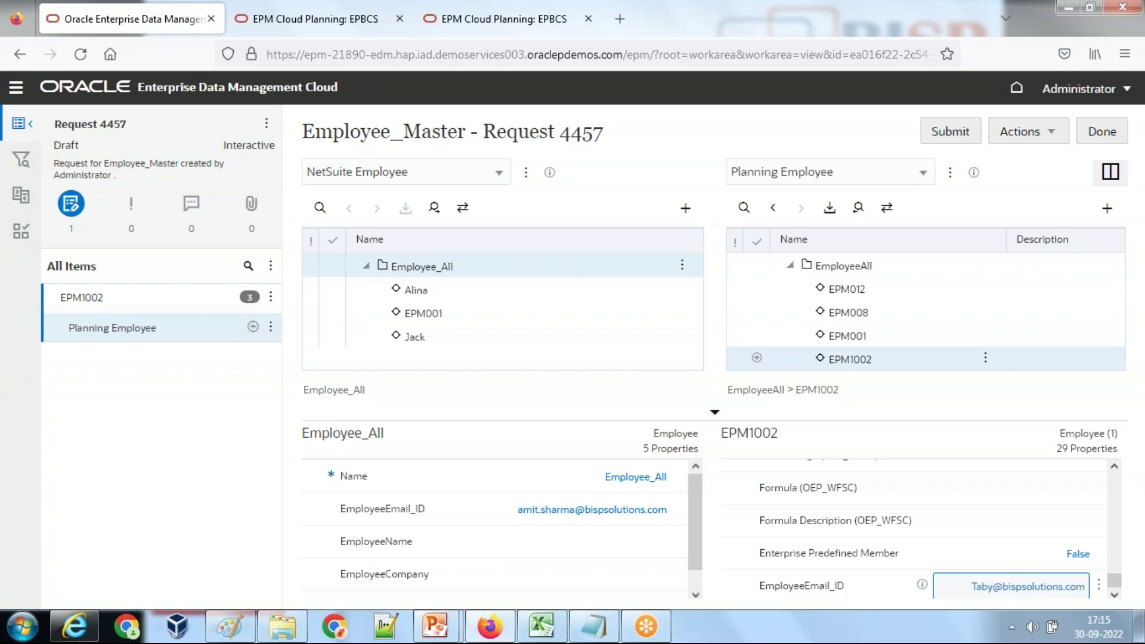
{"action": "key", "text": "Return"}
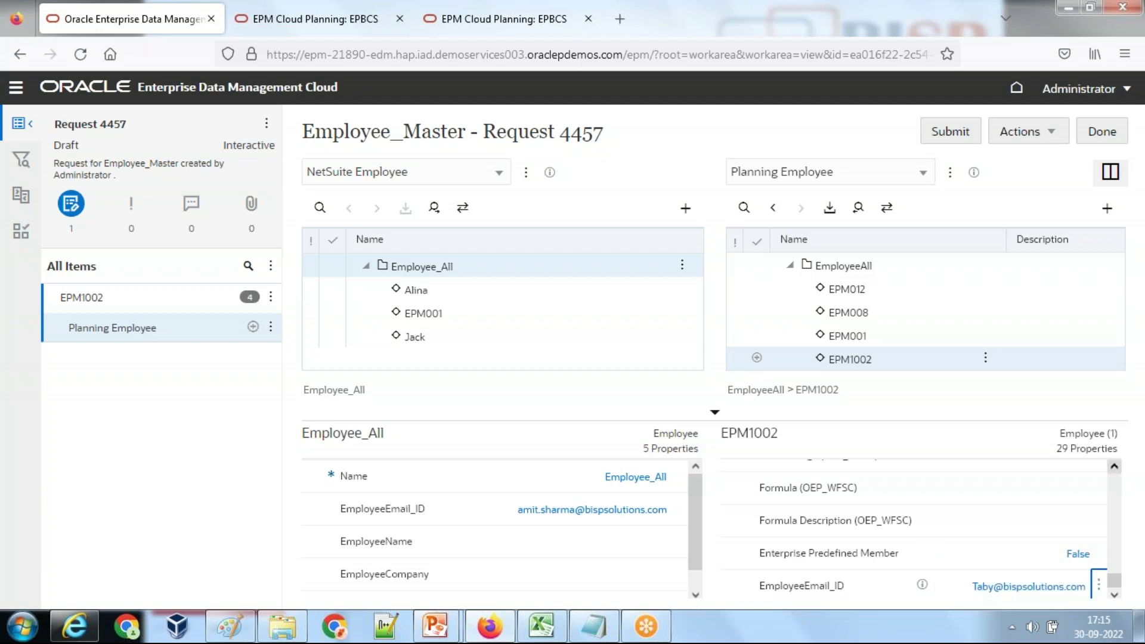
Step: Close the draft request, expand both employee hierarchies, and start another request
{"action": "left_click", "coordinate": [1101, 136]}
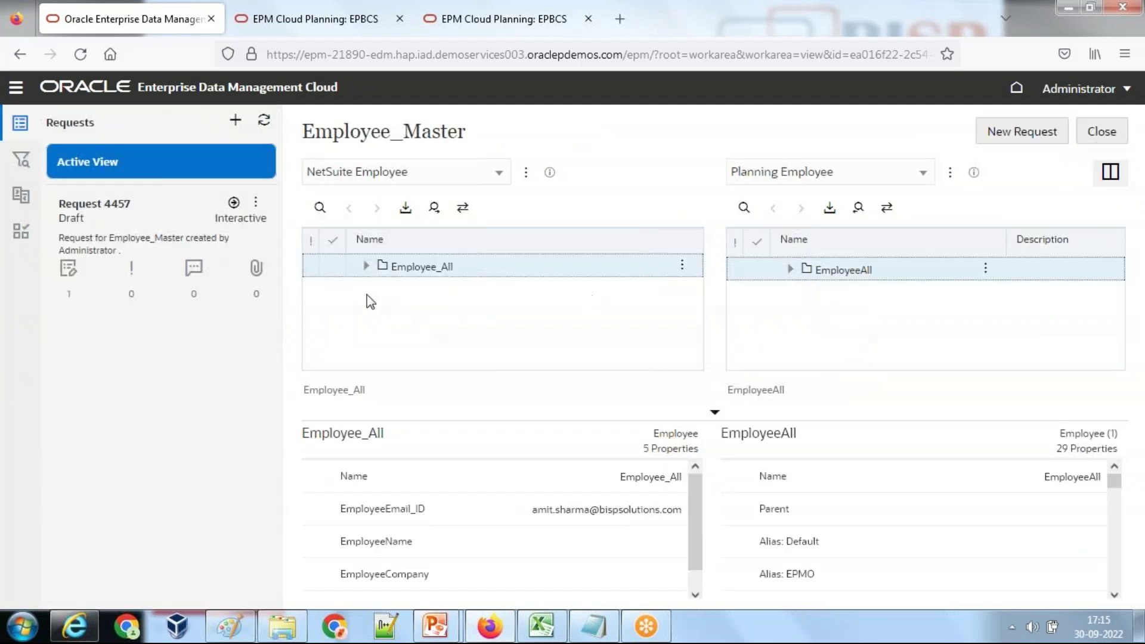
{"action": "left_click", "coordinate": [366, 265]}
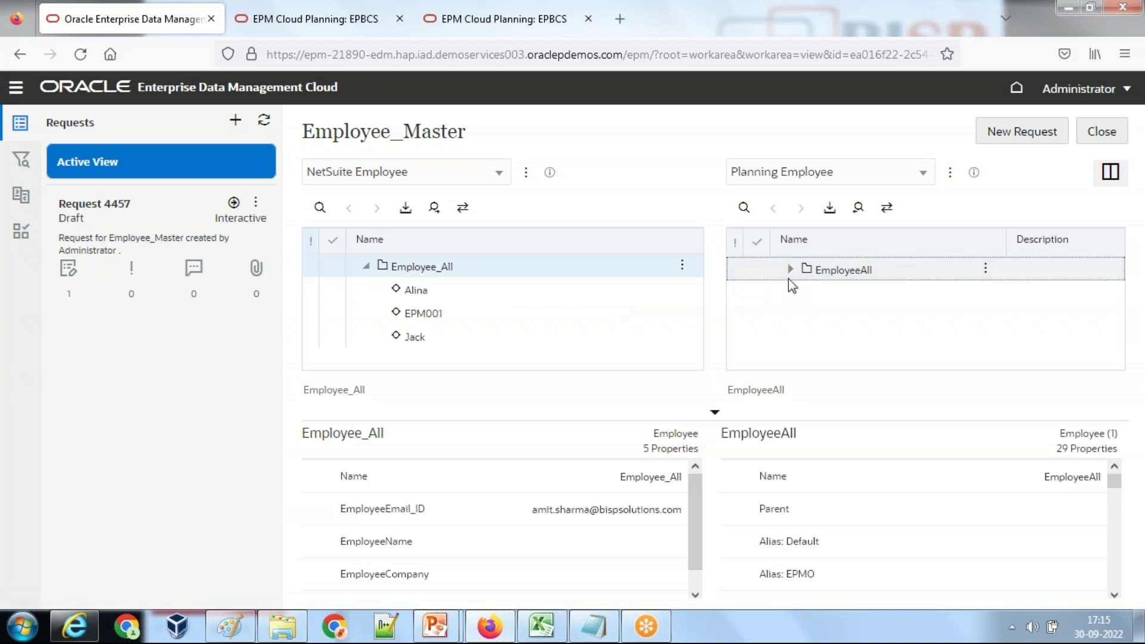
{"action": "left_click", "coordinate": [1020, 132]}
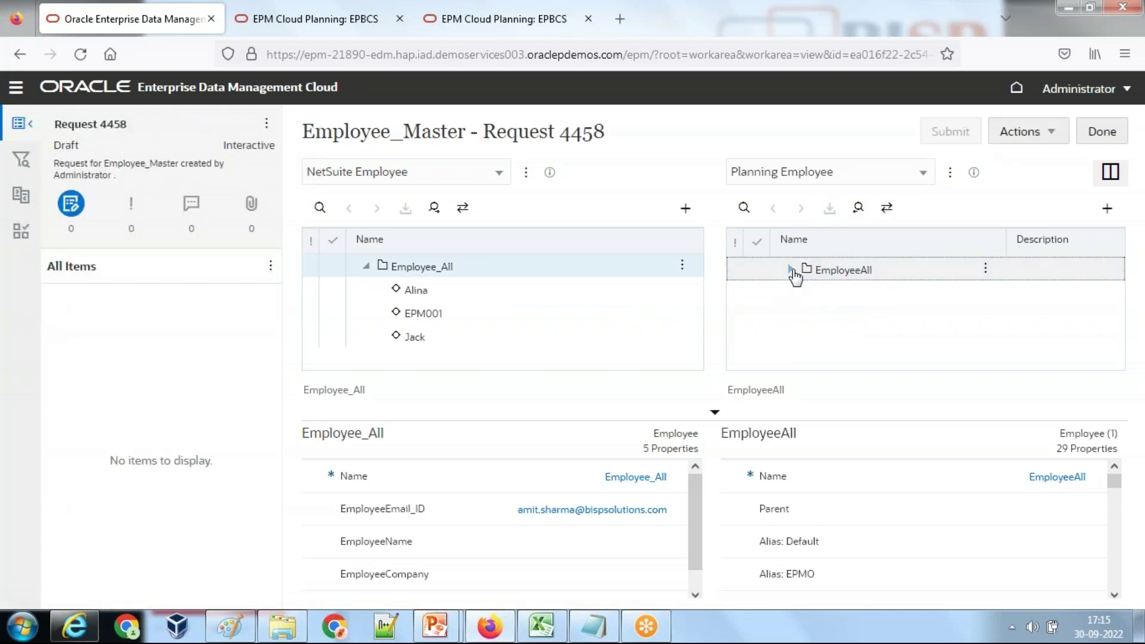
{"action": "left_click", "coordinate": [790, 270]}
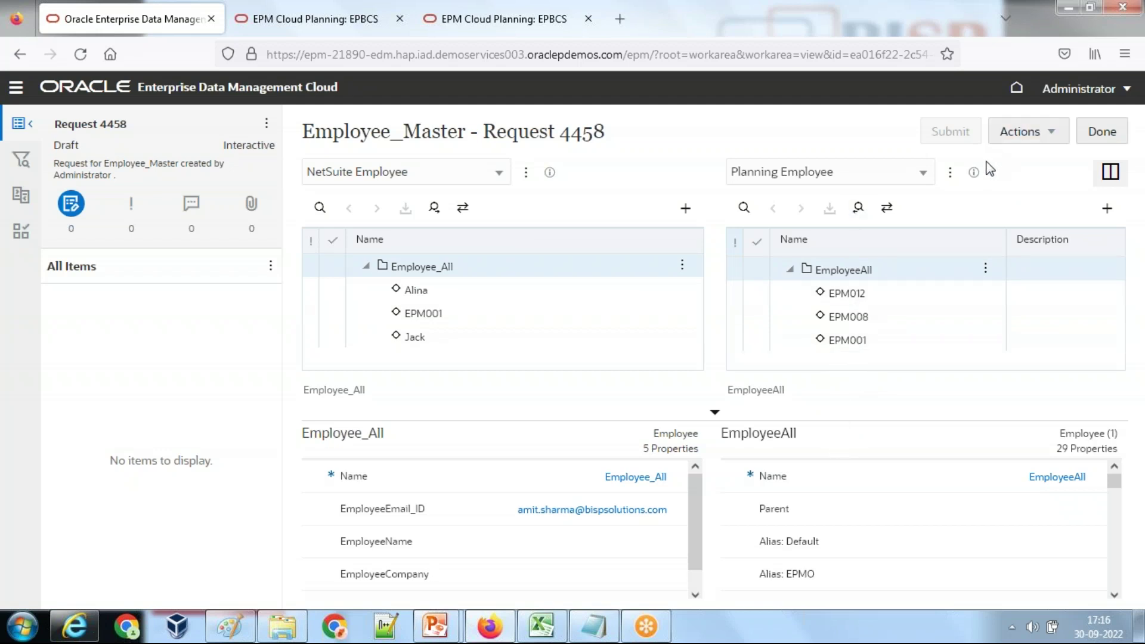
Step: Switch the browser to full screen, finish Request 4458 and return to the views list
{"action": "key", "text": "F11"}
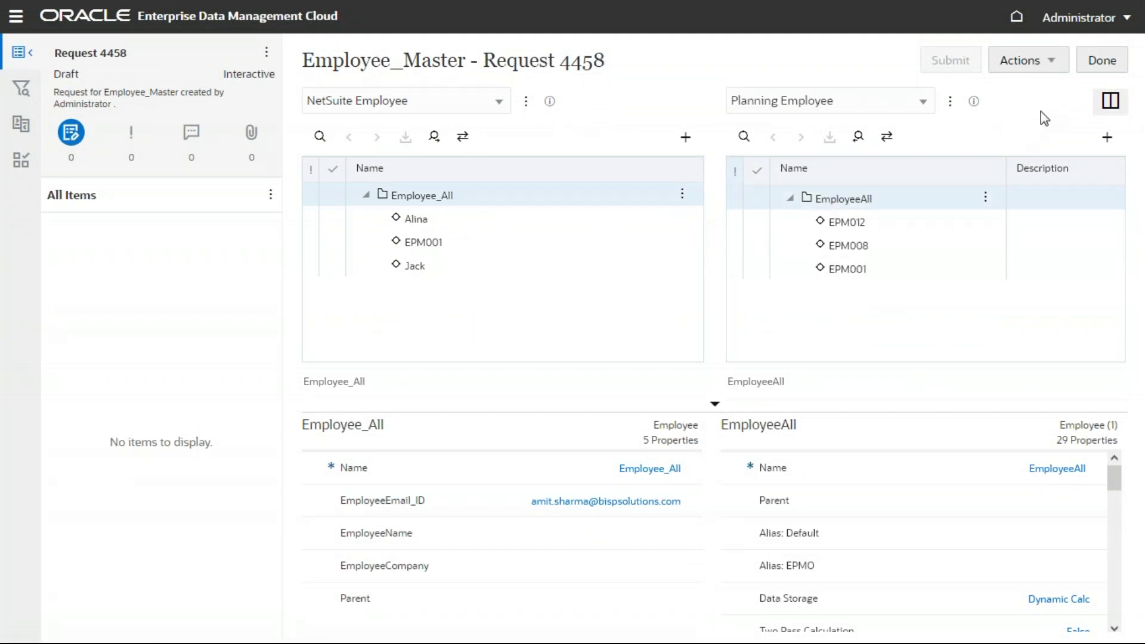
{"action": "left_click", "coordinate": [1089, 67]}
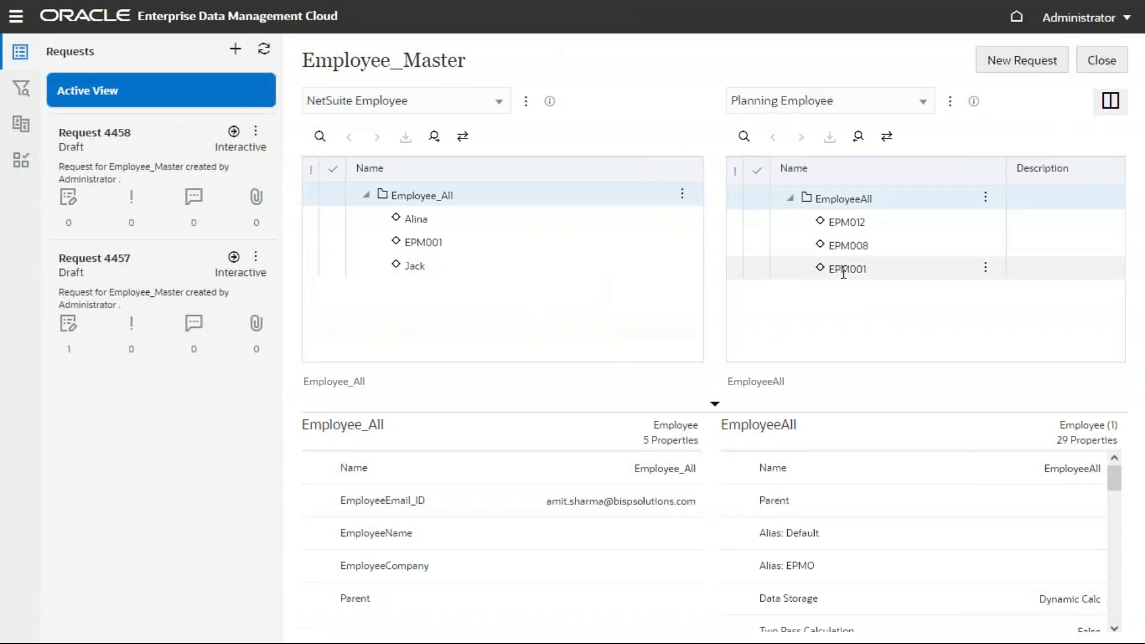
{"action": "left_click", "coordinate": [1108, 67]}
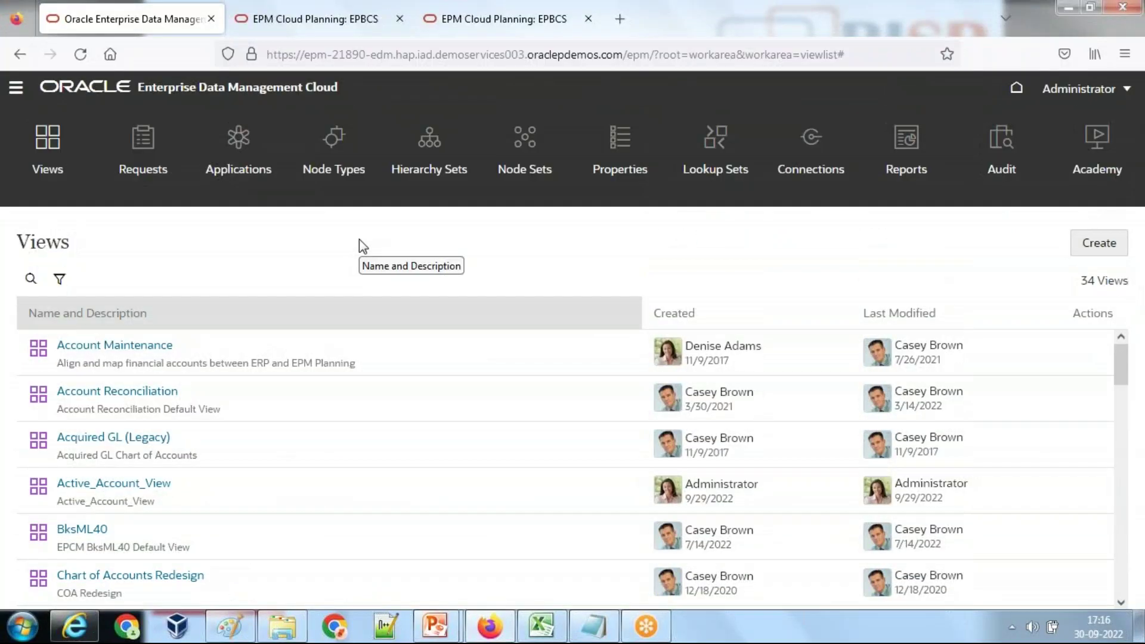
Step: Scroll down the views list and open the Employee_Master view
{"action": "scroll", "coordinate": [128, 395], "scroll_direction": "down", "scroll_amount": 3}
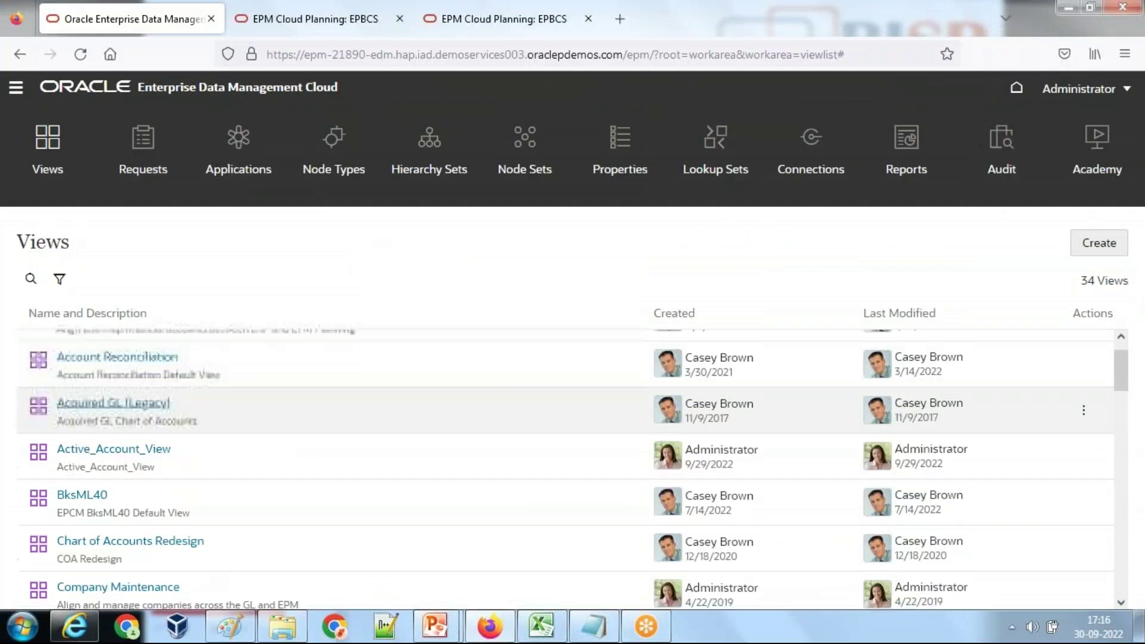
{"action": "scroll", "coordinate": [128, 396], "scroll_direction": "up", "scroll_amount": 3}
{"action": "scroll", "coordinate": [133, 410], "scroll_direction": "down", "scroll_amount": 1}
{"action": "scroll", "coordinate": [133, 410], "scroll_direction": "down", "scroll_amount": 3}
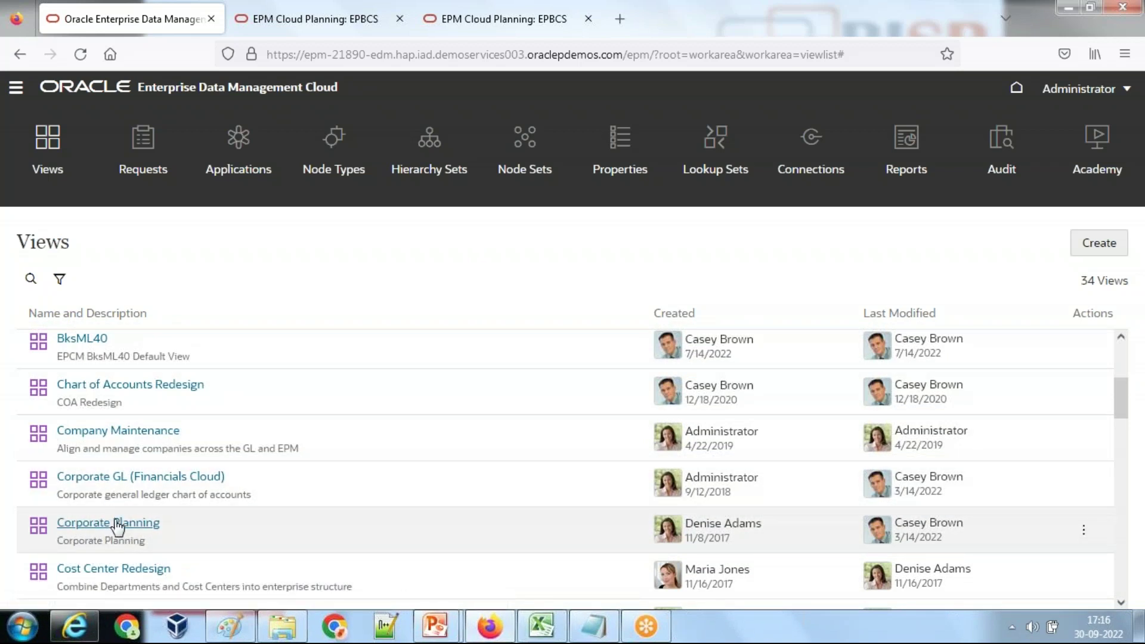
{"action": "scroll", "coordinate": [148, 468], "scroll_direction": "down", "scroll_amount": 6}
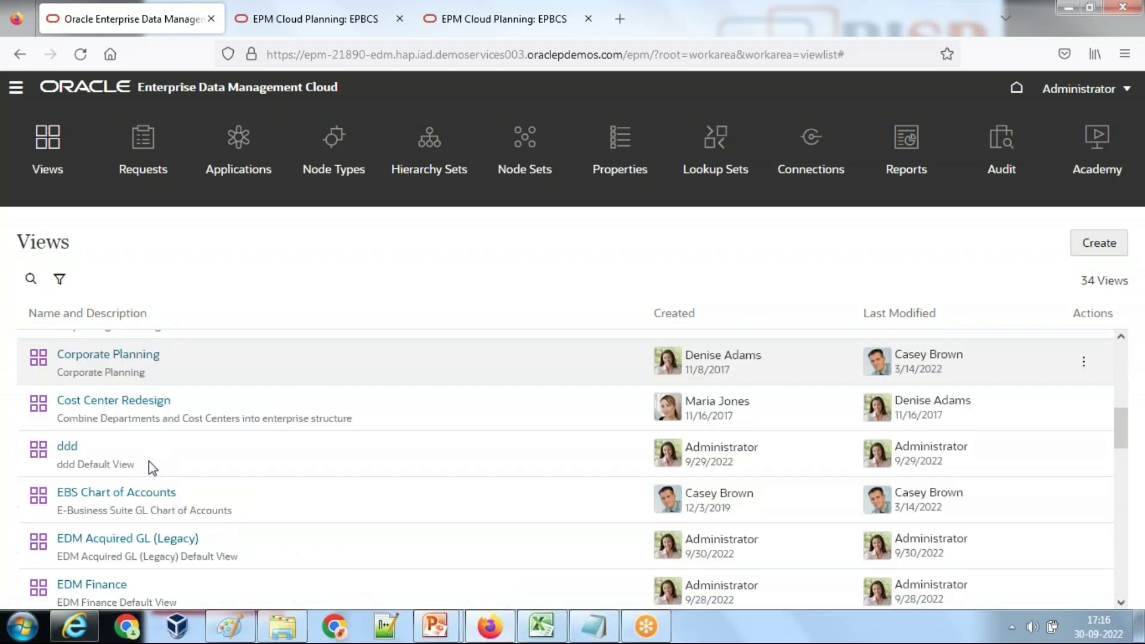
{"action": "scroll", "coordinate": [123, 489], "scroll_direction": "down", "scroll_amount": 2}
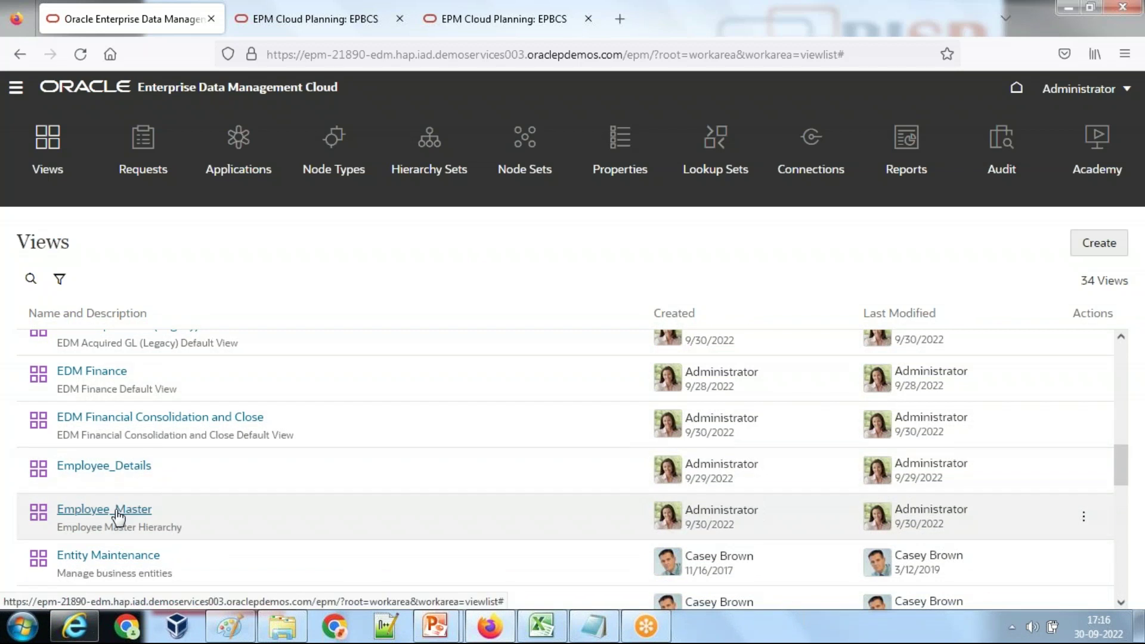
{"action": "left_click", "coordinate": [112, 512]}
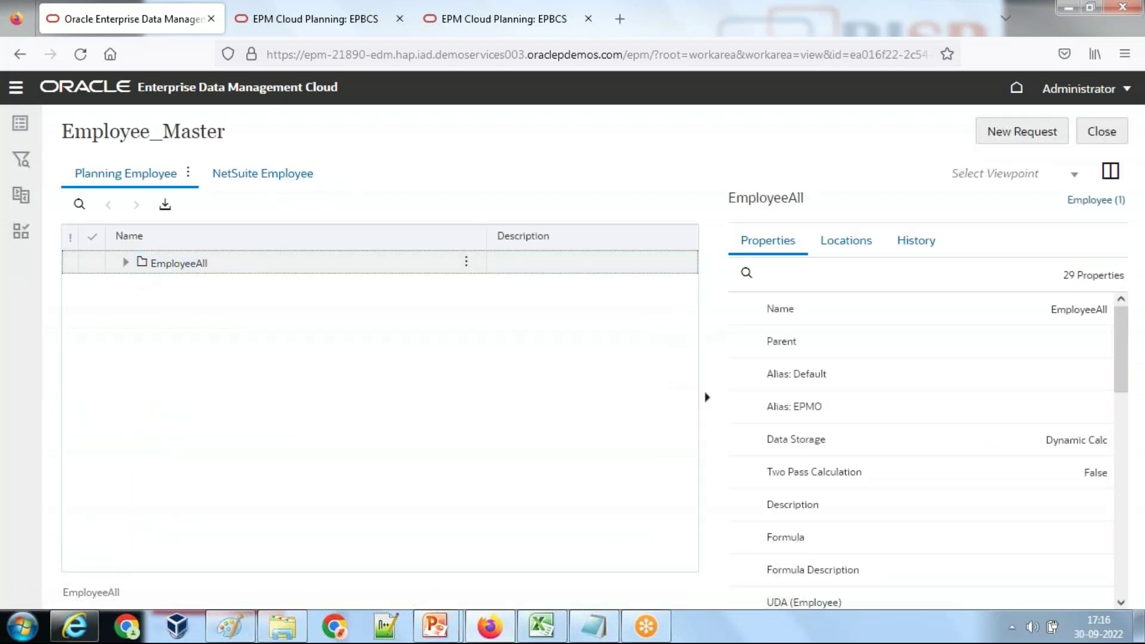
Step: Expand Employee_All in NetSuite Employee and inspect one employee's properties
{"action": "left_click", "coordinate": [249, 172]}
{"action": "left_click", "coordinate": [136, 263]}
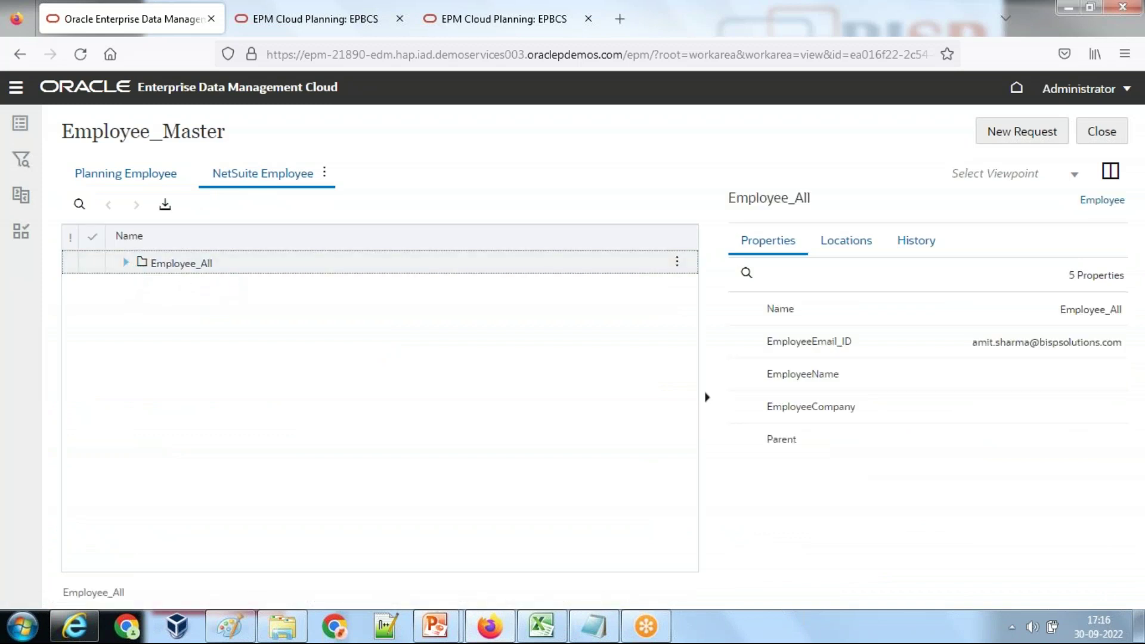
{"action": "left_click", "coordinate": [126, 263]}
{"action": "left_click", "coordinate": [172, 335]}
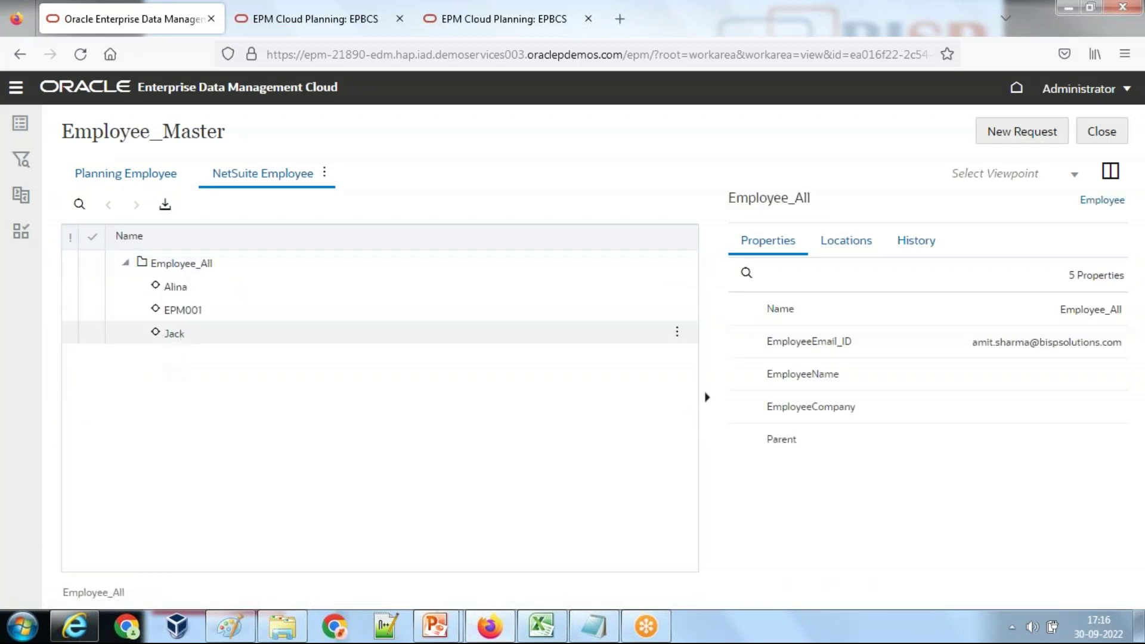
Step: Back in Planning Employee, expand EmployeeAll and select EPM001
{"action": "left_click", "coordinate": [149, 174]}
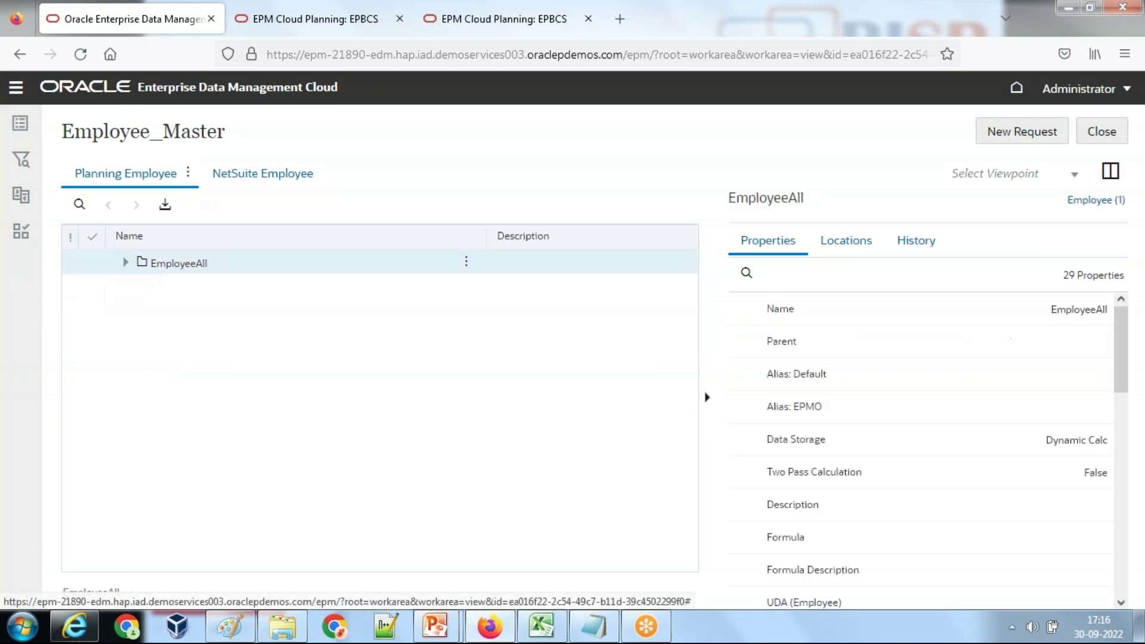
{"action": "left_click", "coordinate": [126, 263]}
{"action": "left_click", "coordinate": [182, 333]}
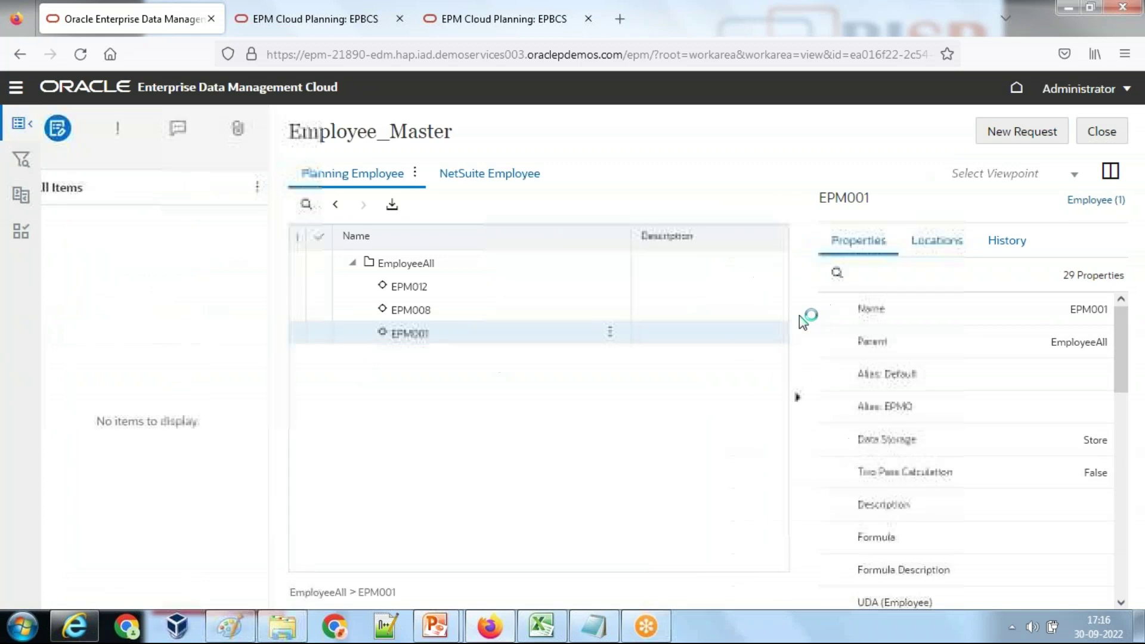
Step: Add a sibling of EPM001 and name it EPM002
{"action": "left_click", "coordinate": [618, 334]}
{"action": "left_click", "coordinate": [661, 385]}
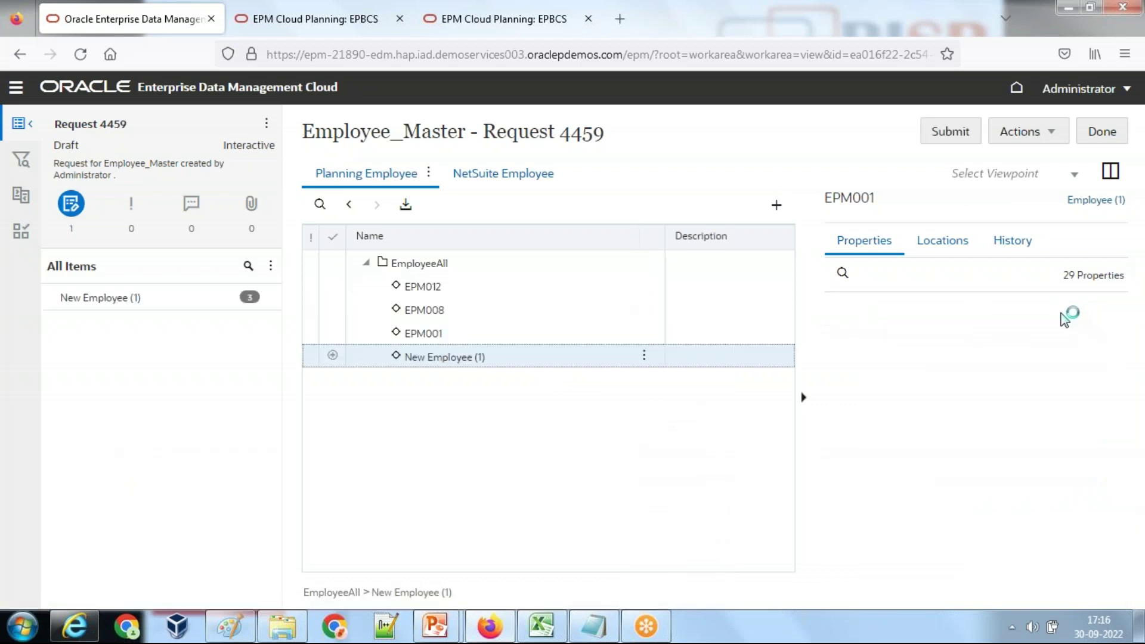
{"action": "left_click", "coordinate": [1063, 309]}
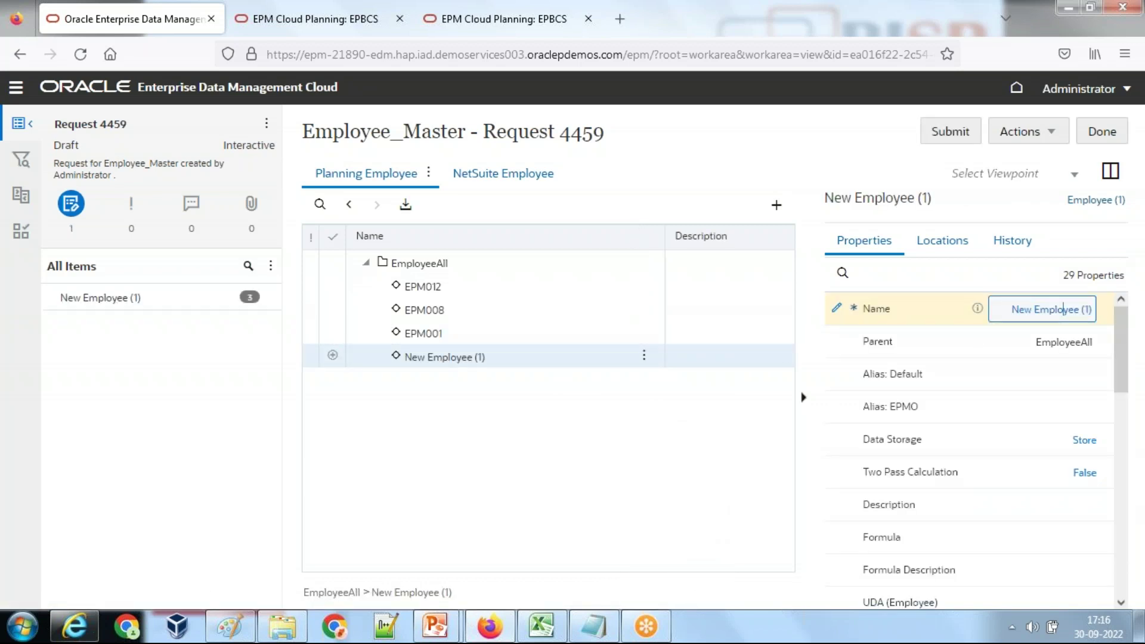
{"action": "key", "text": "ctrl+a"}
{"action": "type", "text": "Em"}
{"action": "type", "text": "M002"}
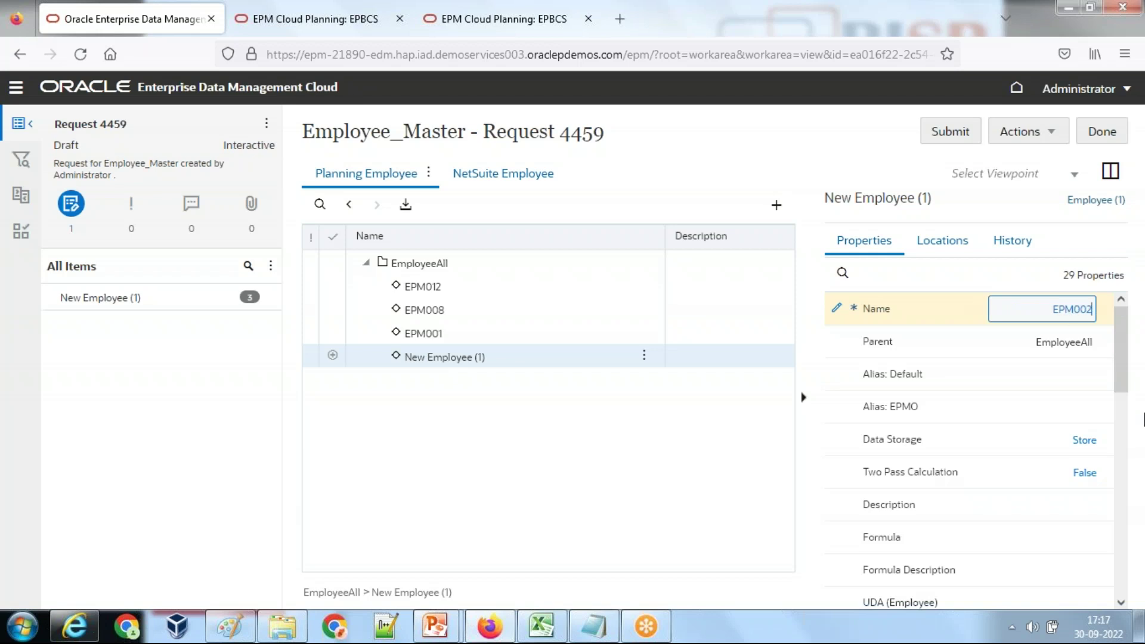
{"action": "key", "text": "Tab"}
Step: Set EPM002's EmployeeEmail_ID to the employee's e-mail address, then submit and close Request 4459
{"action": "left_click_drag", "start_coordinate": [1124, 390], "coordinate": [1121, 590]}
{"action": "left_click", "coordinate": [1039, 597]}
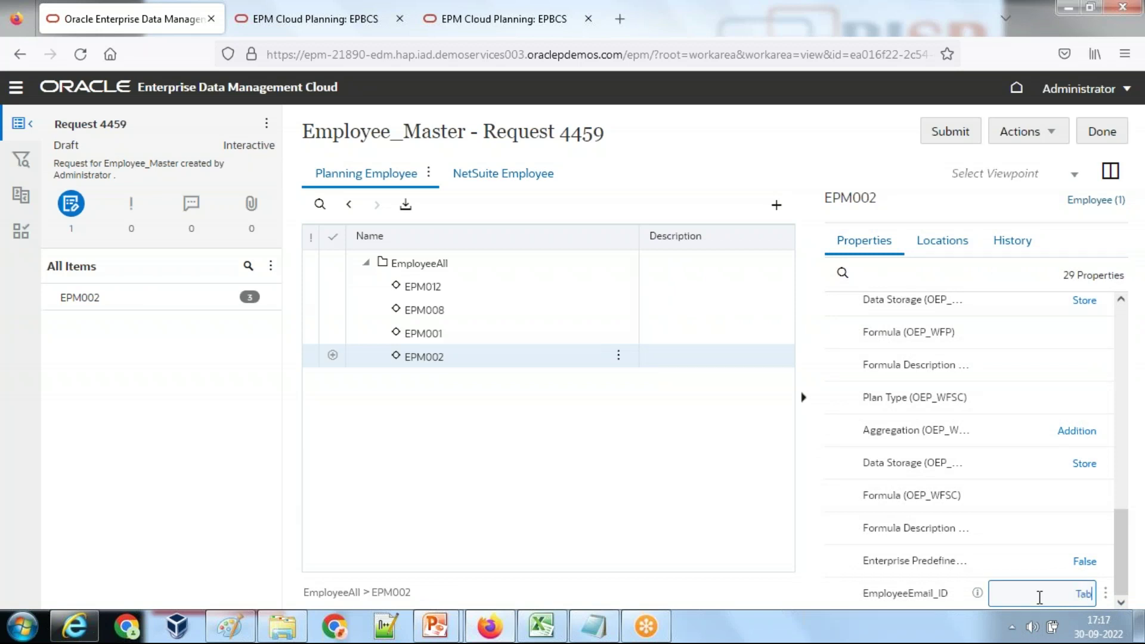
{"action": "key", "text": "Tab"}
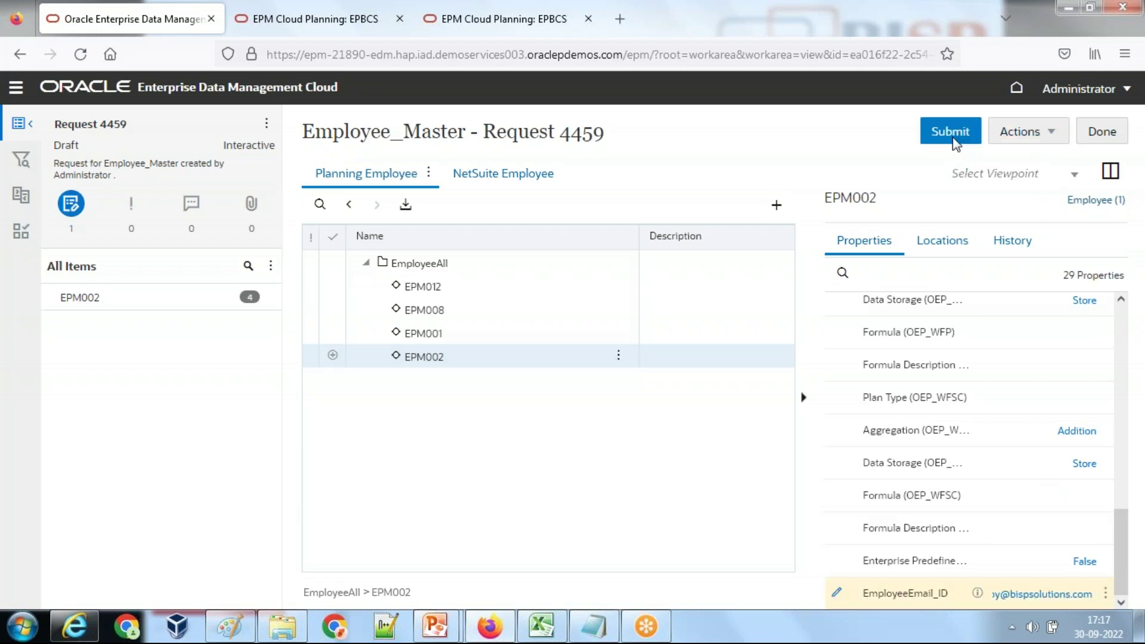
{"action": "left_click", "coordinate": [950, 133]}
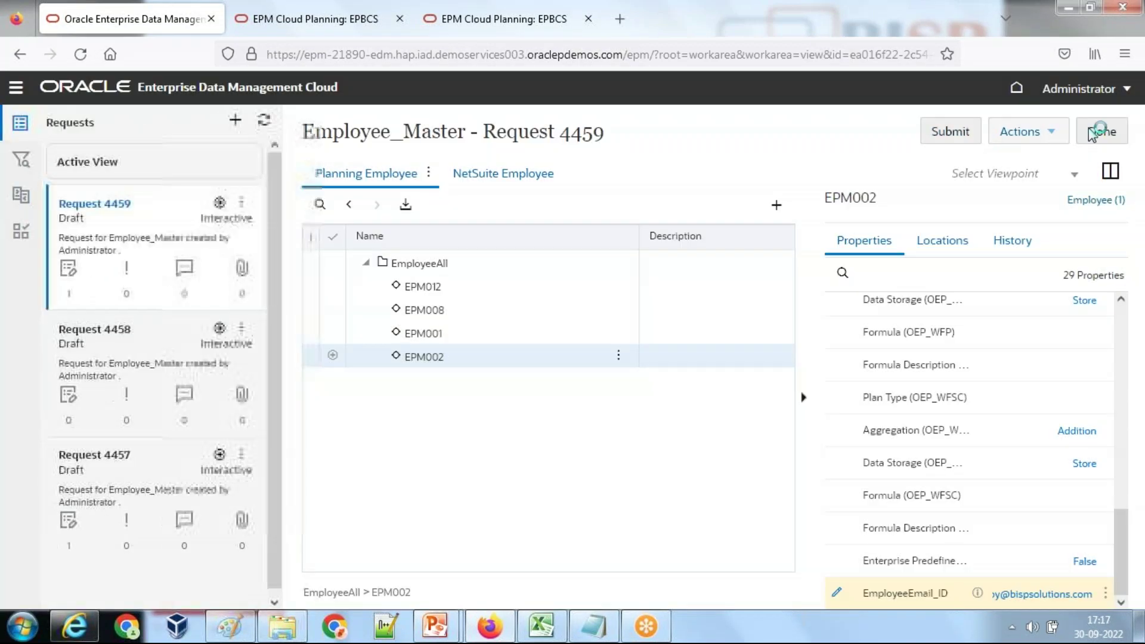
{"action": "left_click", "coordinate": [1101, 131]}
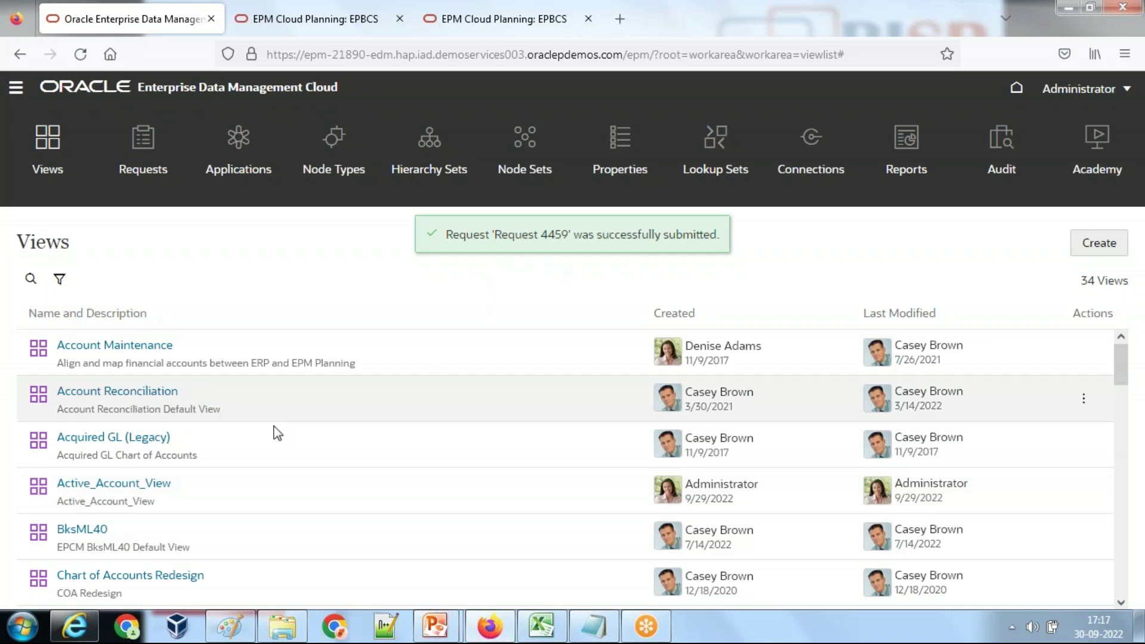
Step: Open Employee_Master in side-by-side view with NetSuite Employee_All and Planning EmployeeAll expanded
{"action": "scroll", "coordinate": [273, 425], "scroll_direction": "down", "scroll_amount": 4}
{"action": "scroll", "coordinate": [248, 465], "scroll_direction": "down", "scroll_amount": 8}
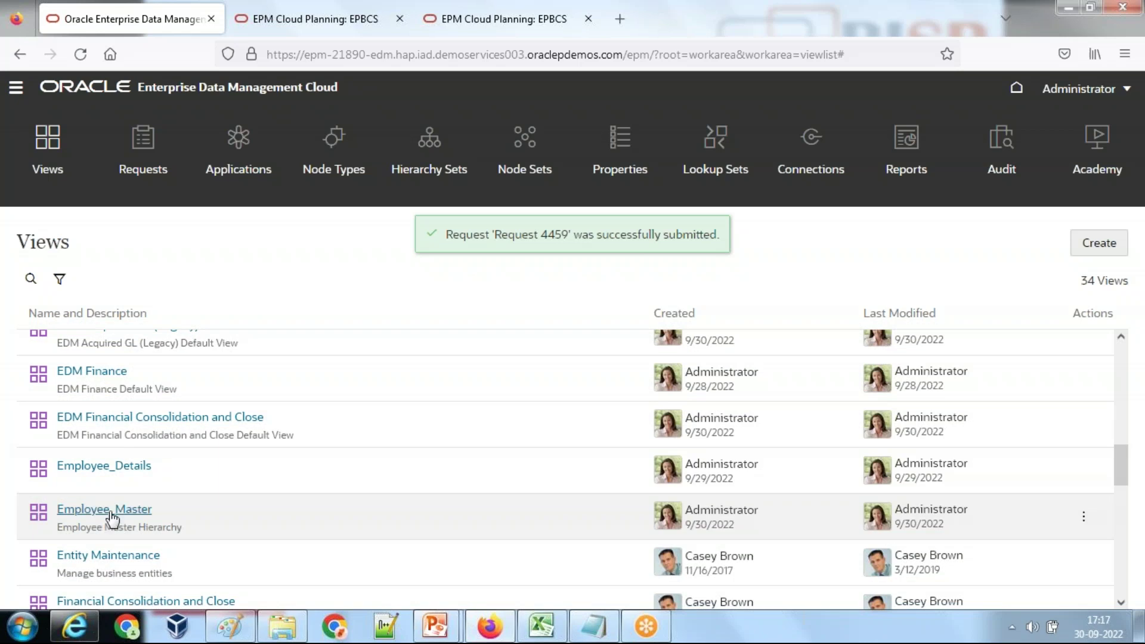
{"action": "left_click", "coordinate": [110, 511]}
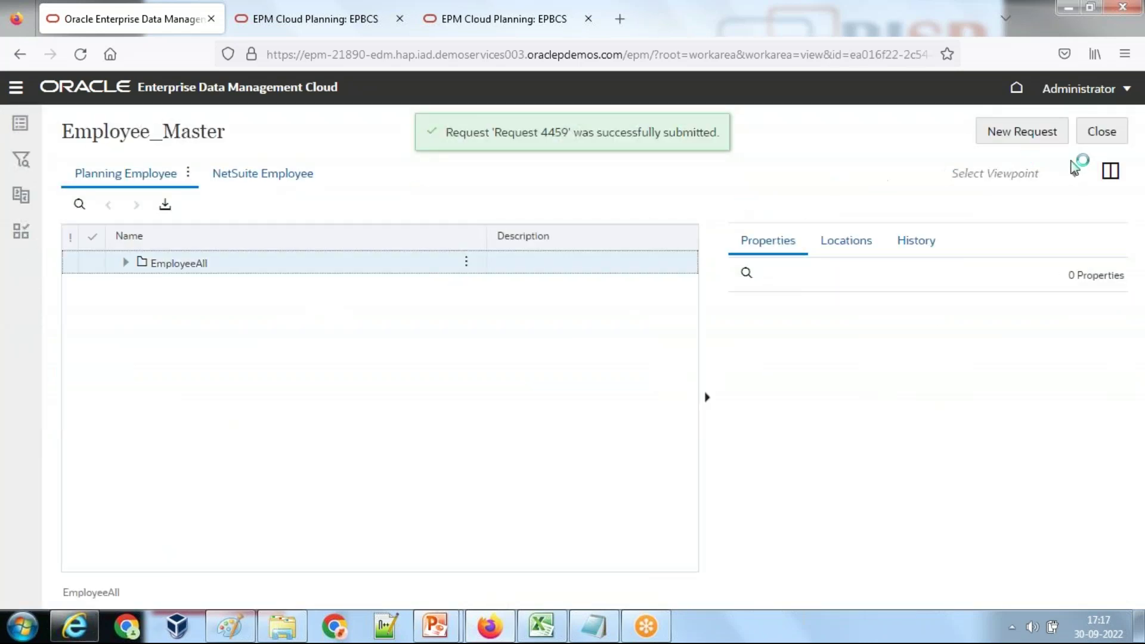
{"action": "left_click", "coordinate": [1109, 172]}
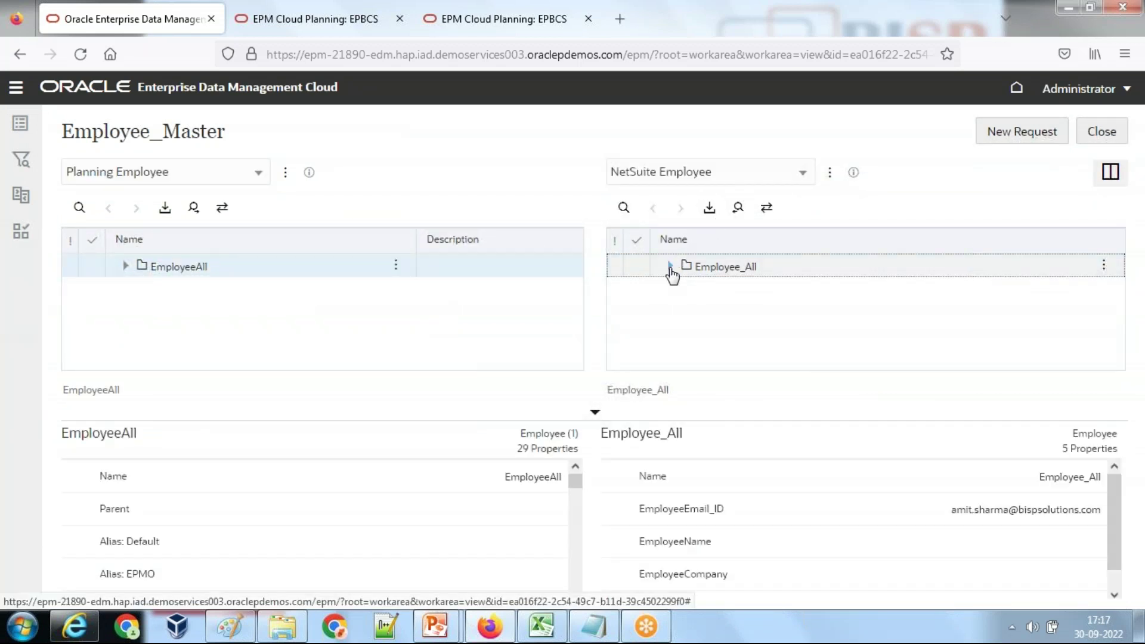
{"action": "left_click", "coordinate": [669, 266]}
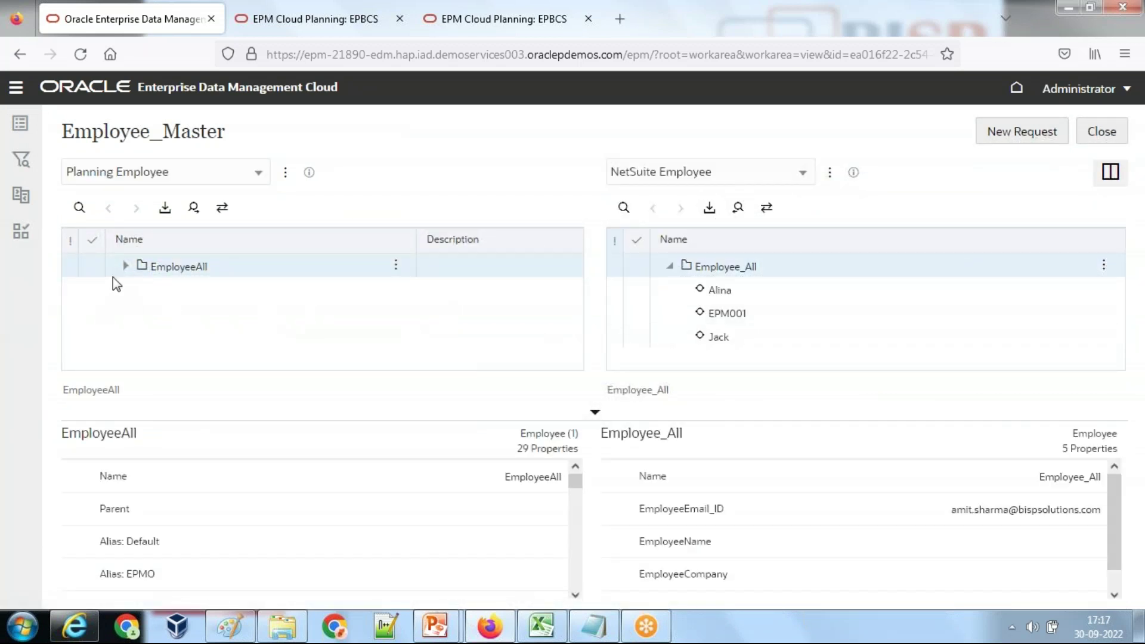
{"action": "left_click", "coordinate": [125, 266]}
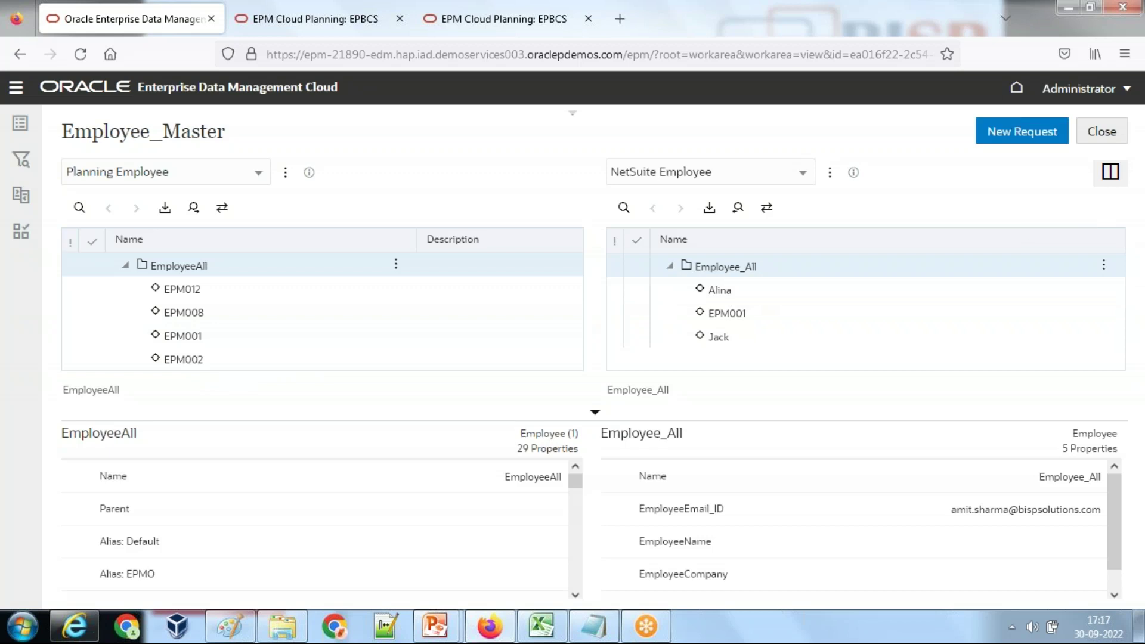
{"action": "left_click", "coordinate": [210, 369]}
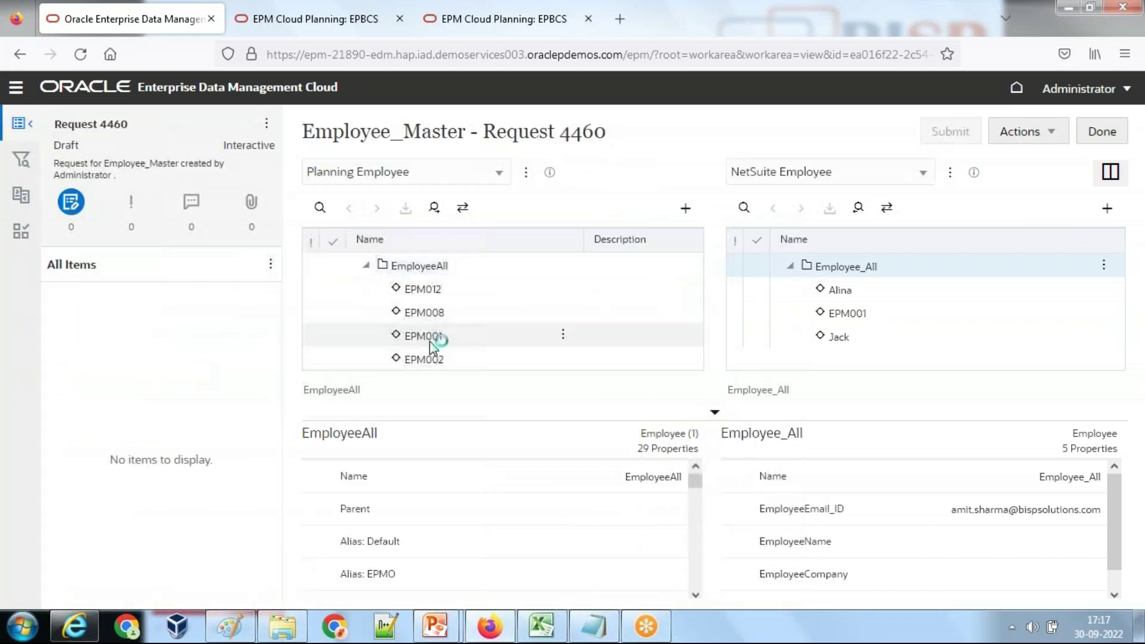
Step: Copy EPM002 under NetSuite Employee_All, submit Request 4460, and step through the closing slides
{"action": "left_click_drag", "start_coordinate": [415, 358], "coordinate": [847, 266]}
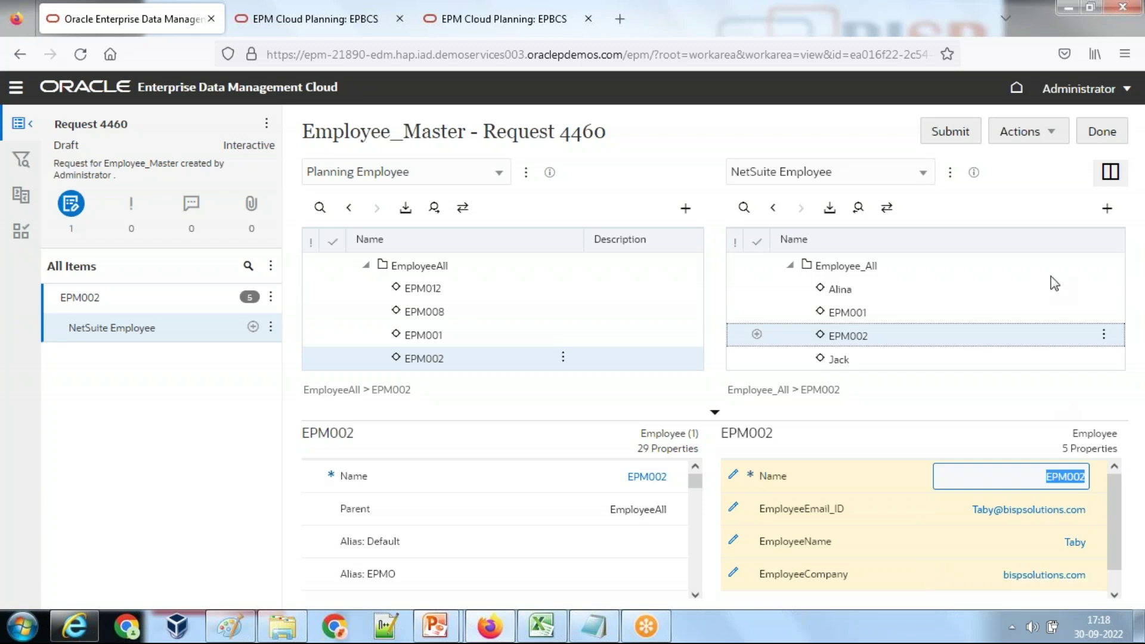
{"action": "left_click", "coordinate": [952, 132]}
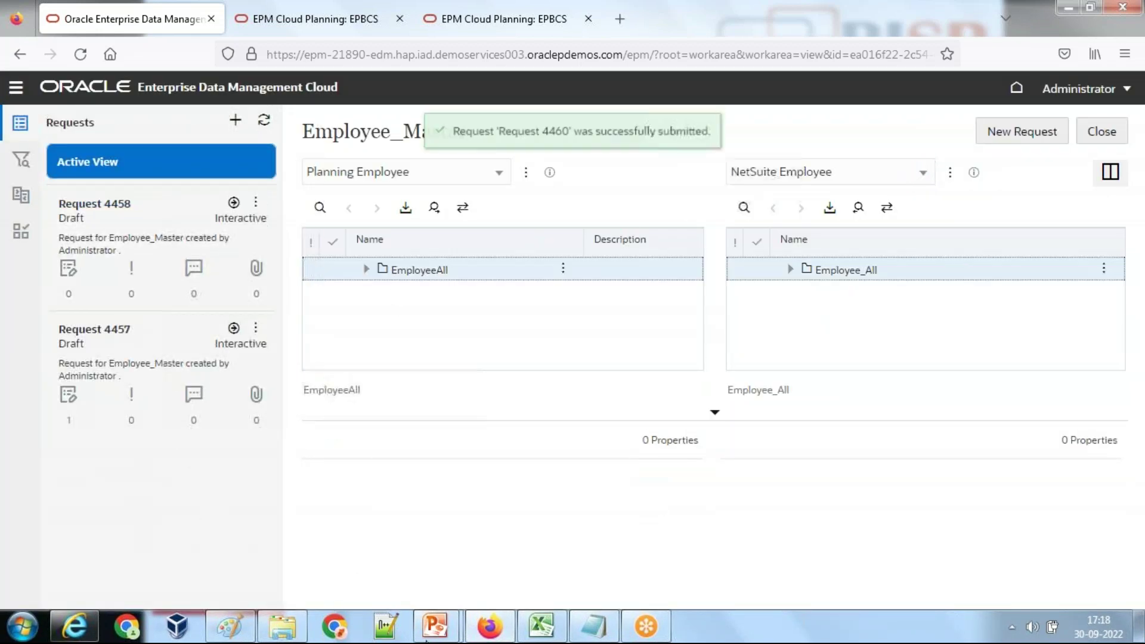
{"action": "mouse_move", "coordinate": [455, 623]}
{"action": "left_click", "coordinate": [554, 516]}
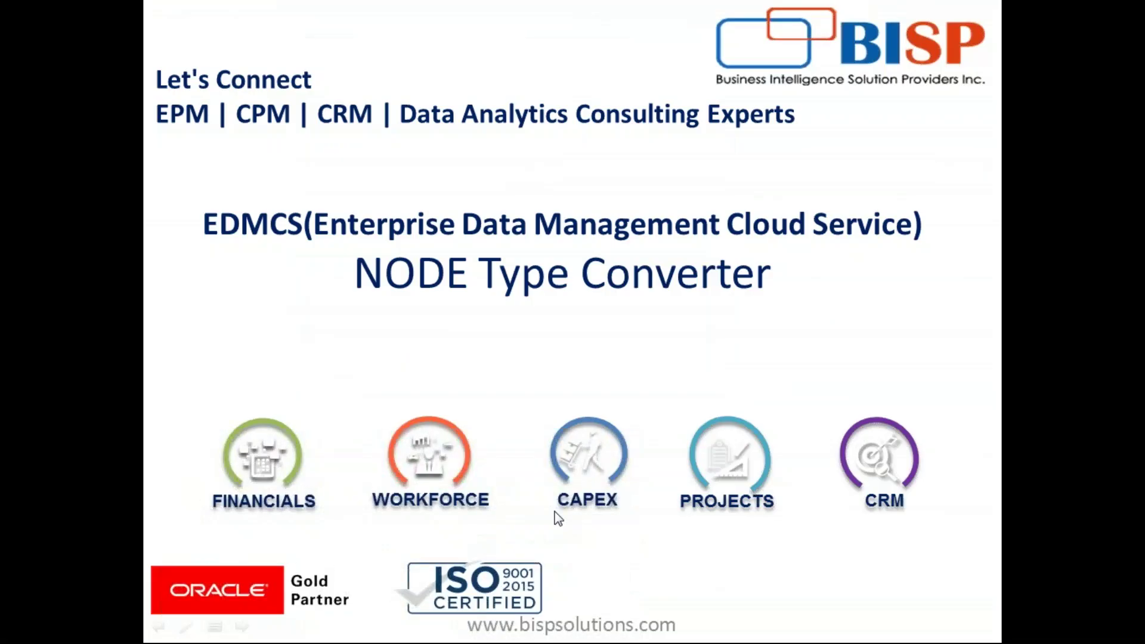
{"action": "key", "text": "Right"}
{"action": "key", "text": "Right"}
{"action": "key", "text": "Right"}
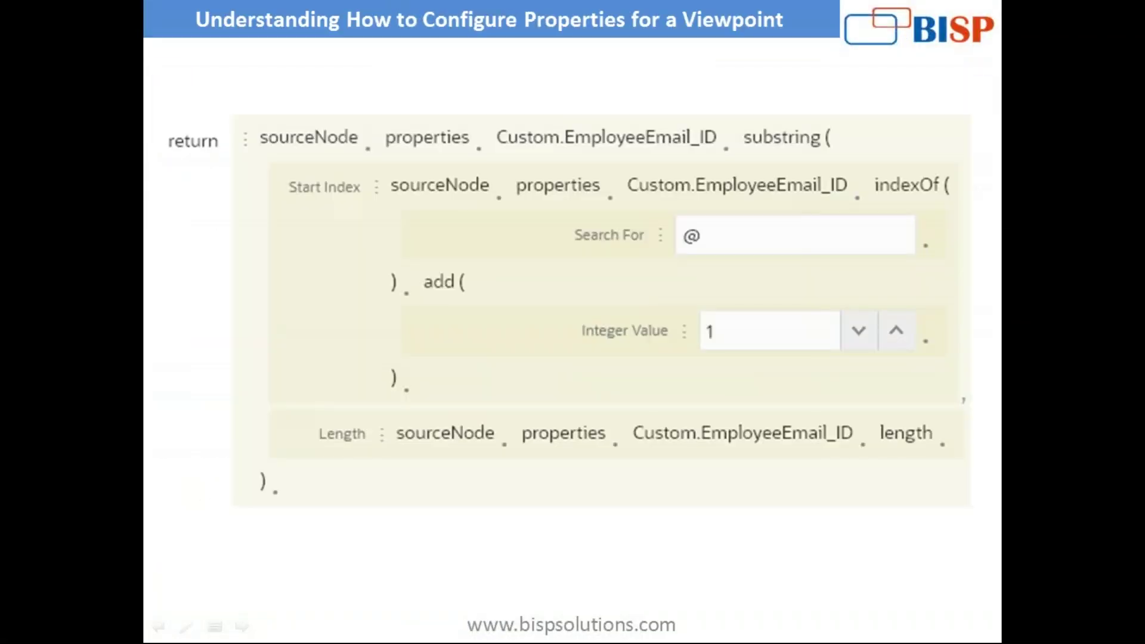
{"action": "key", "text": "Right"}
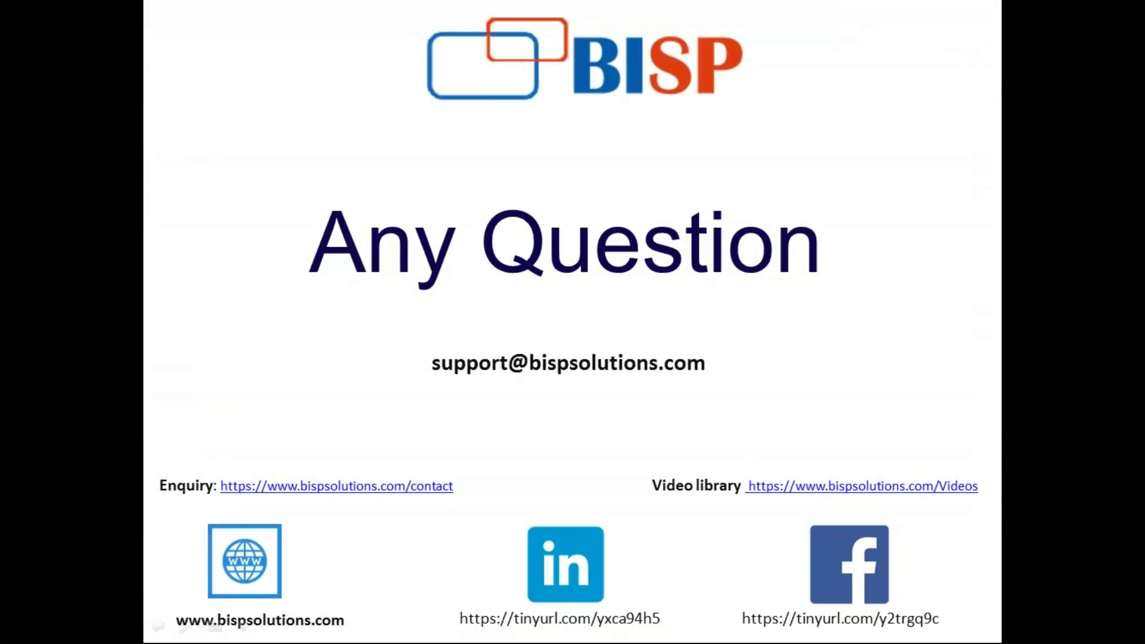